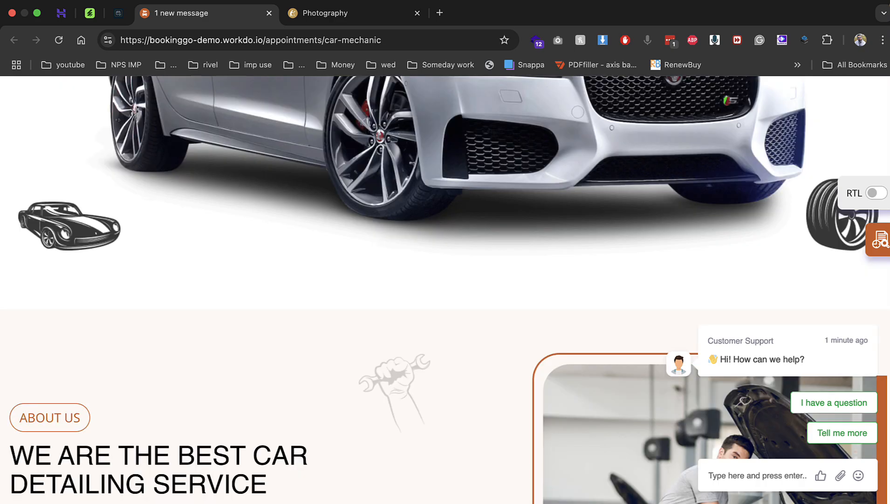
Scroll down the Car Mechanic demo to the Online Booking Now form
{"action": "scroll", "coordinate": [445, 289], "scroll_direction": "up", "scroll_amount": 5}
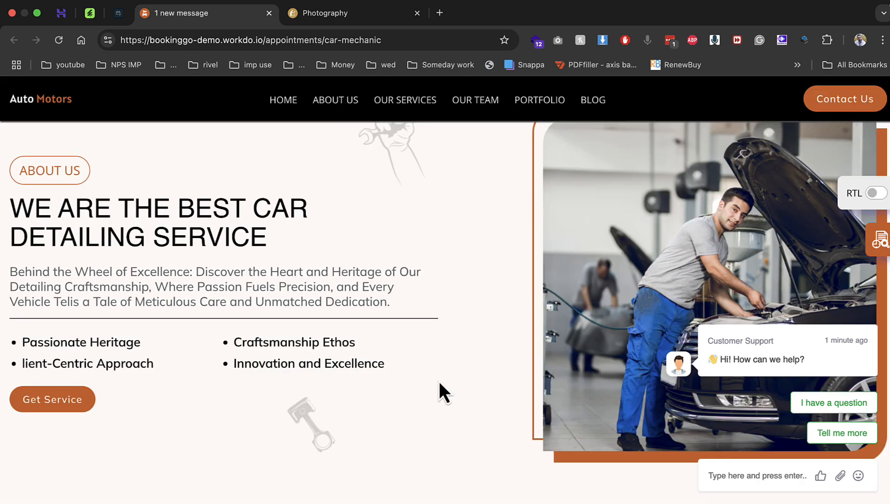
{"action": "scroll", "coordinate": [467, 406], "scroll_direction": "up", "scroll_amount": 8}
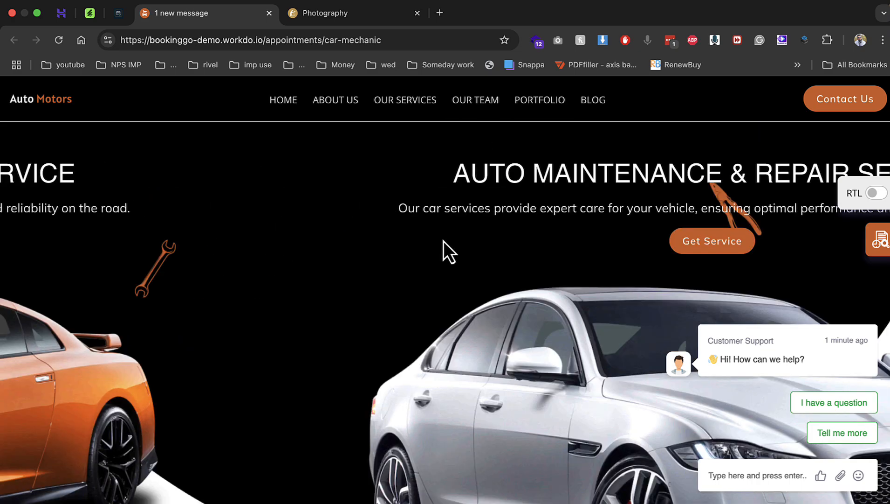
{"action": "scroll", "coordinate": [618, 310], "scroll_direction": "down", "scroll_amount": 8}
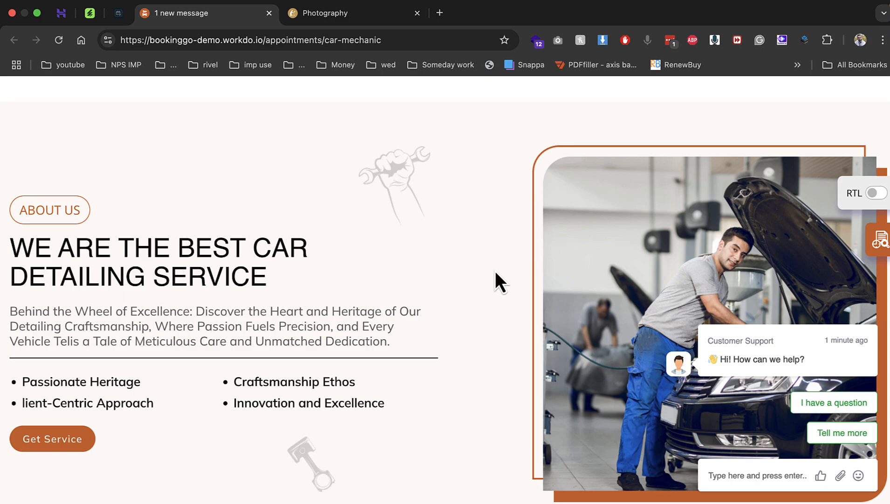
{"action": "scroll", "coordinate": [478, 289], "scroll_direction": "down", "scroll_amount": 5}
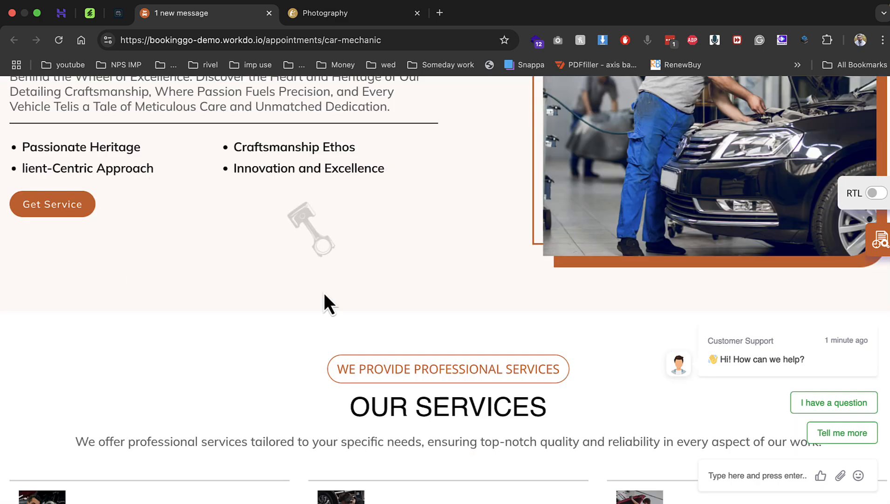
{"action": "scroll", "coordinate": [324, 292], "scroll_direction": "down", "scroll_amount": 5}
{"action": "left_click_drag", "start_coordinate": [76, 302], "coordinate": [698, 353]}
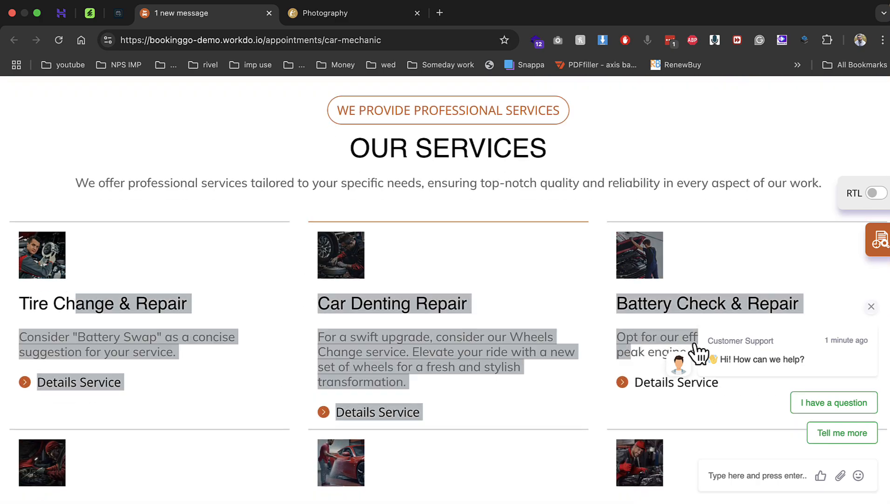
{"action": "left_click", "coordinate": [698, 353]}
{"action": "scroll", "coordinate": [373, 277], "scroll_direction": "down", "scroll_amount": 20}
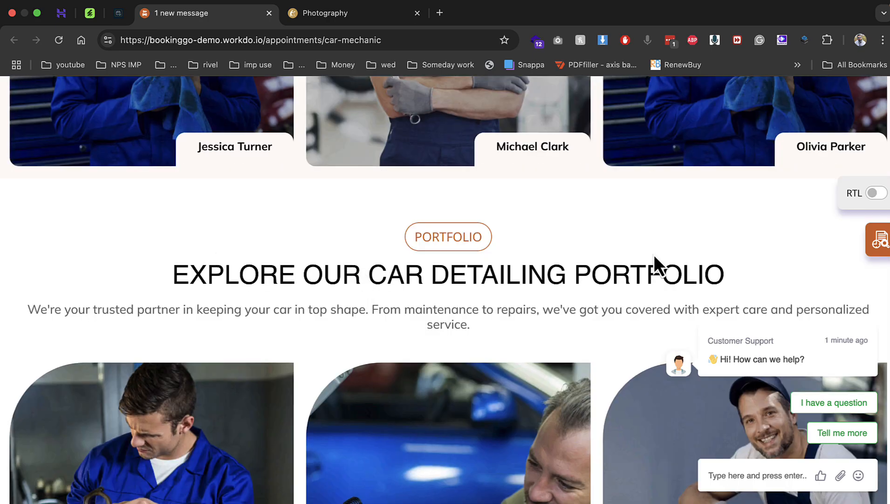
{"action": "scroll", "coordinate": [654, 254], "scroll_direction": "down", "scroll_amount": 15}
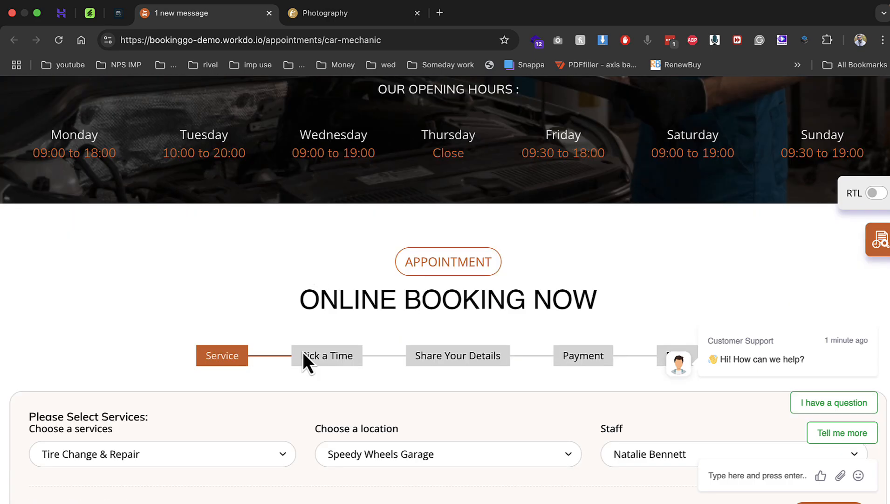
{"action": "scroll", "coordinate": [368, 284], "scroll_direction": "down", "scroll_amount": 4}
Book Car Denting Repair at Greenfield Auto Solutions with the first listed staff member
{"action": "left_click", "coordinate": [254, 289]}
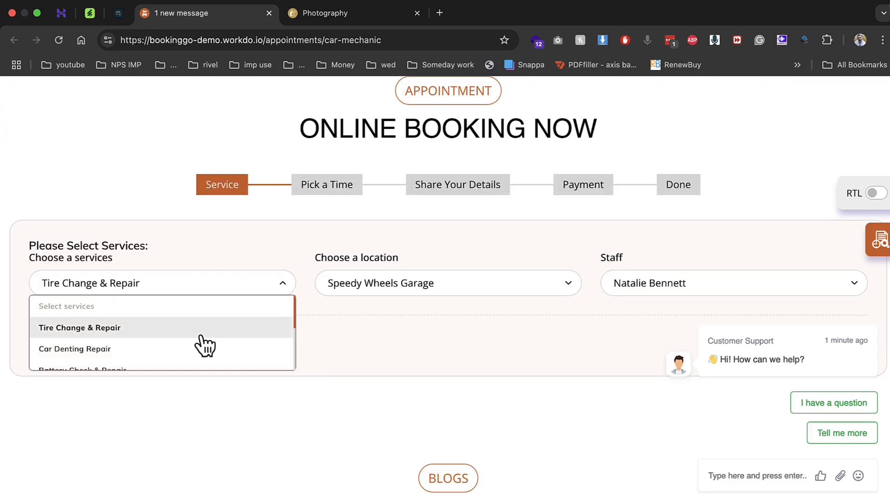
{"action": "left_click", "coordinate": [195, 351]}
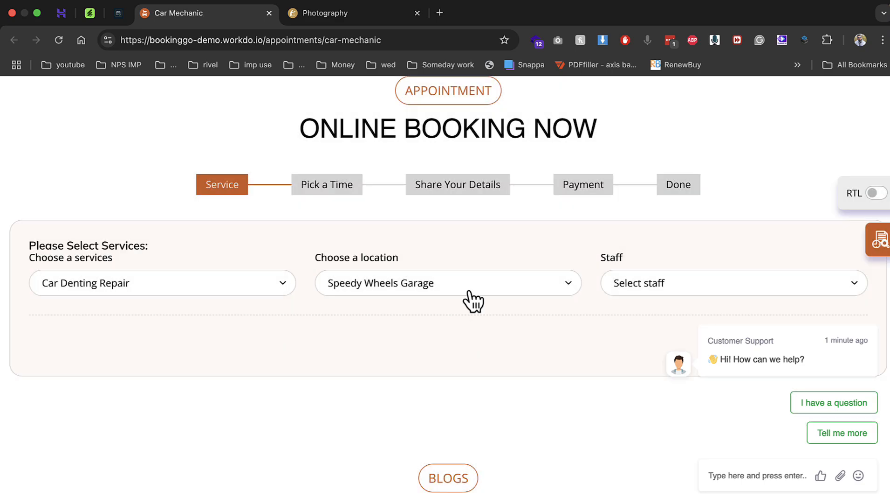
{"action": "left_click", "coordinate": [467, 286]}
{"action": "left_click", "coordinate": [453, 348]}
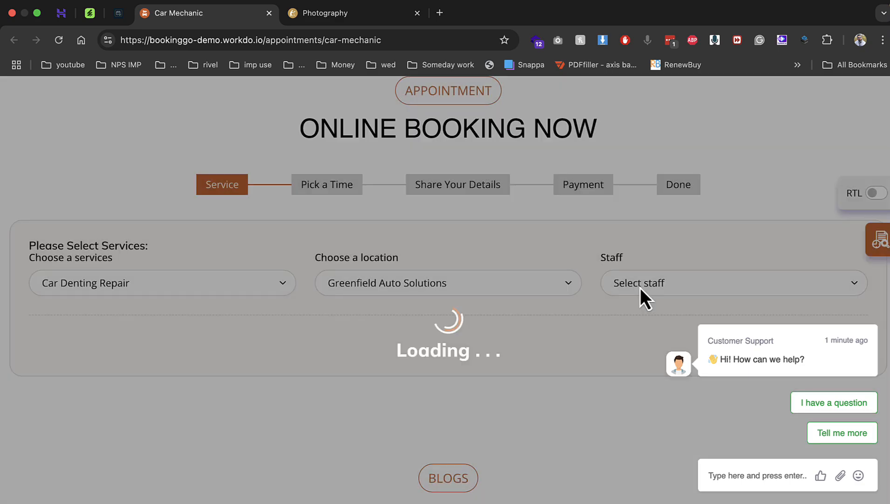
{"action": "left_click", "coordinate": [641, 287]}
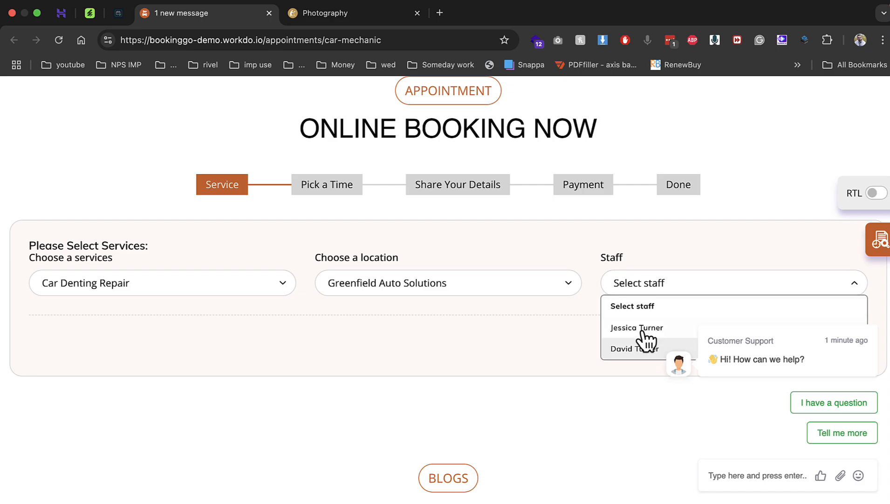
{"action": "left_click", "coordinate": [643, 330]}
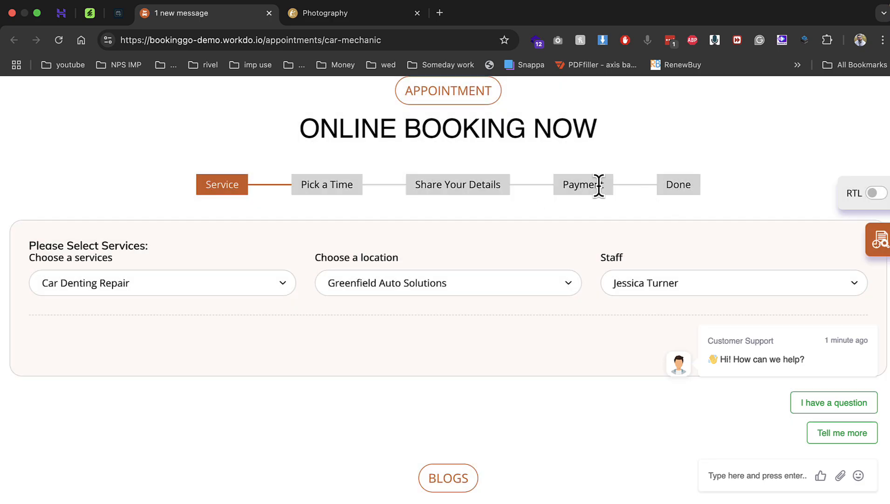
Switch to the Photography demo and scroll down to its booking form
{"action": "left_click", "coordinate": [339, 23]}
{"action": "scroll", "coordinate": [402, 273], "scroll_direction": "down", "scroll_amount": 10}
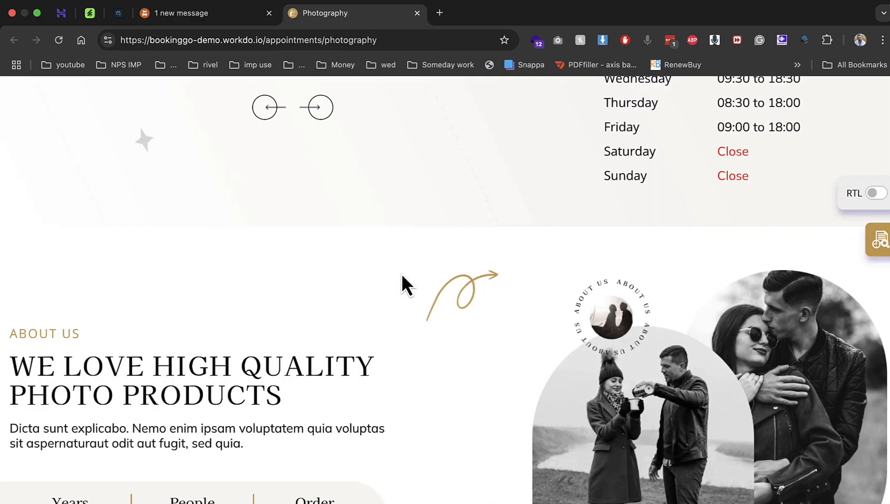
{"action": "scroll", "coordinate": [402, 273], "scroll_direction": "up", "scroll_amount": 10}
{"action": "scroll", "coordinate": [250, 259], "scroll_direction": "down", "scroll_amount": 15}
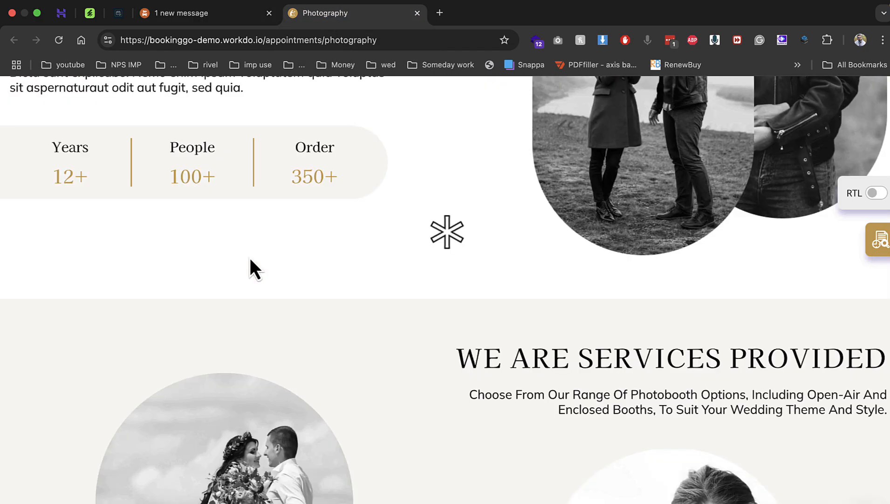
{"action": "scroll", "coordinate": [250, 258], "scroll_direction": "down", "scroll_amount": 8}
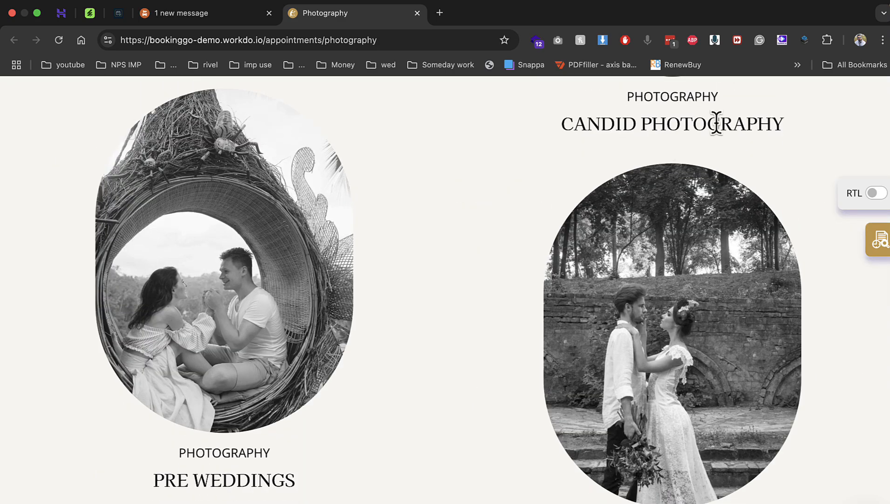
{"action": "scroll", "coordinate": [282, 235], "scroll_direction": "down", "scroll_amount": 5}
{"action": "scroll", "coordinate": [620, 331], "scroll_direction": "down", "scroll_amount": 15}
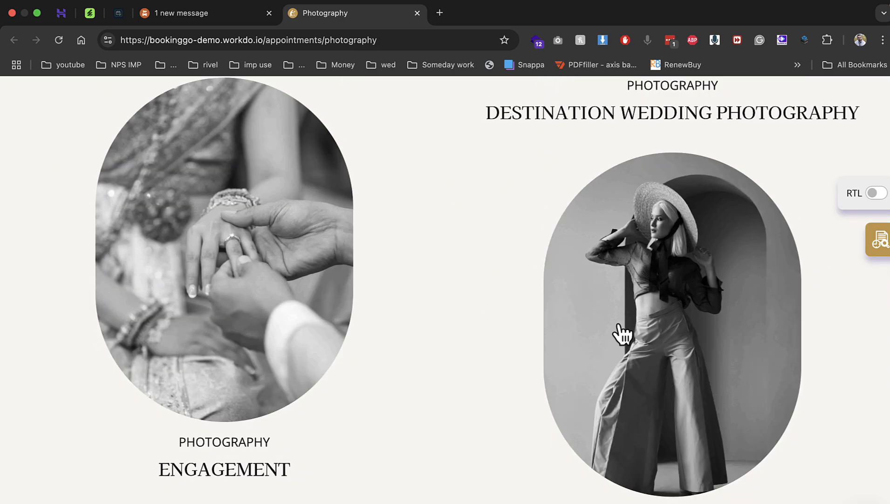
{"action": "scroll", "coordinate": [492, 294], "scroll_direction": "down", "scroll_amount": 20}
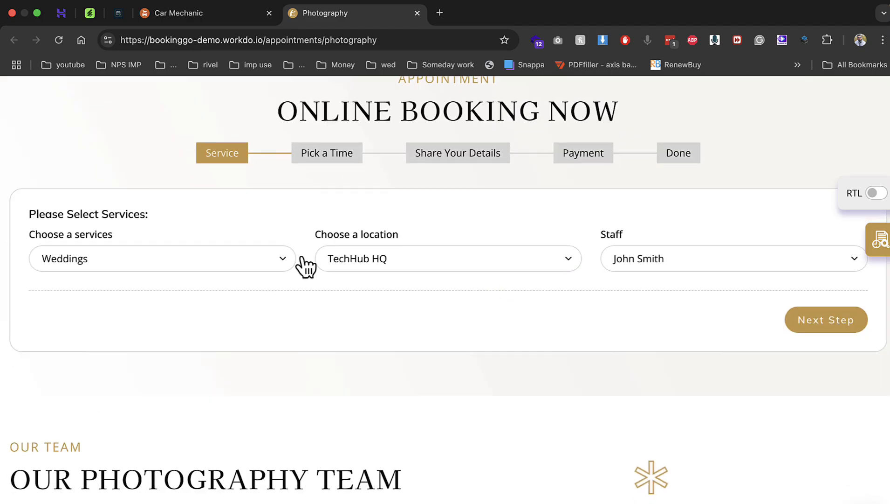
Look through the Services, Location and Staff lists unchanged, then go to the BookingGo home page
{"action": "left_click", "coordinate": [151, 262]}
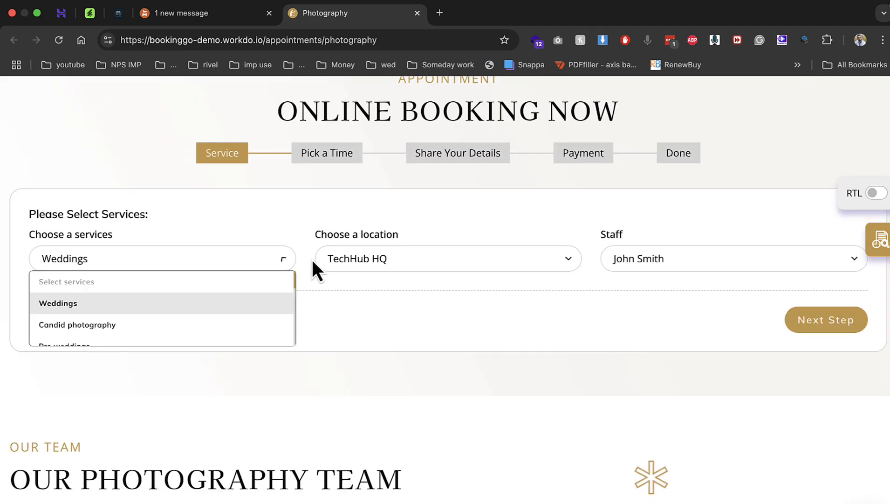
{"action": "left_click", "coordinate": [405, 261]}
{"action": "left_click", "coordinate": [627, 267]}
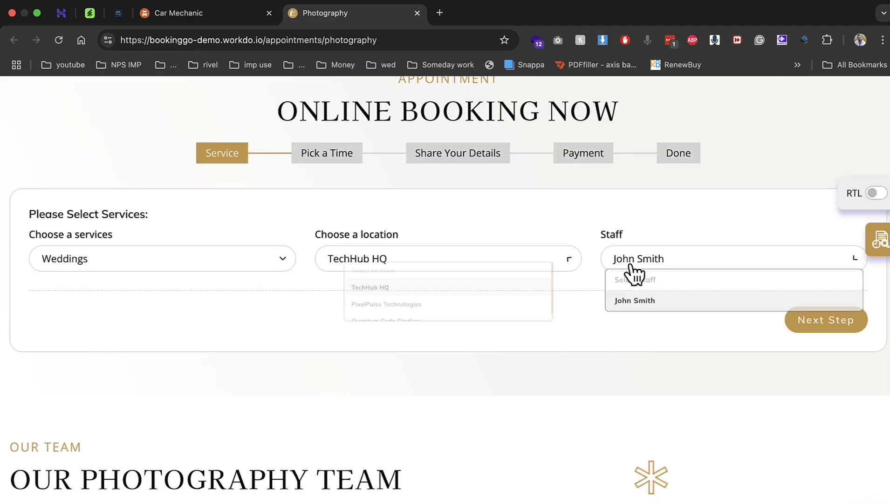
{"action": "left_click", "coordinate": [467, 205]}
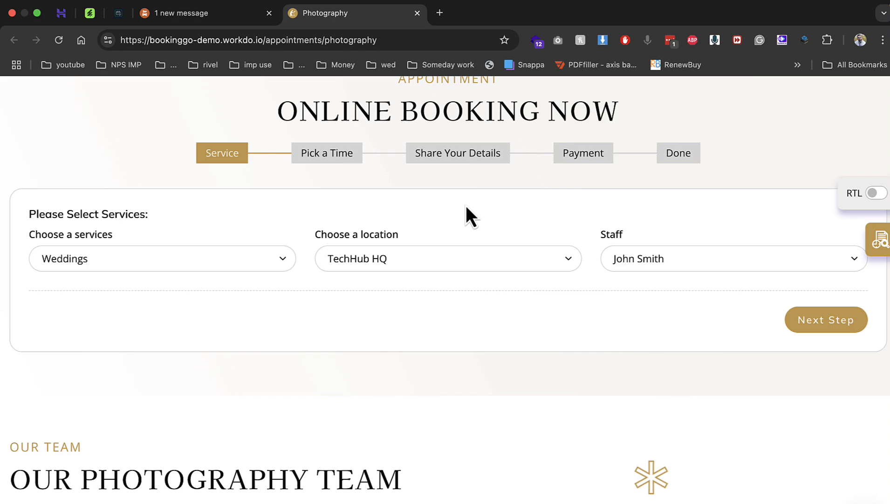
{"action": "left_click", "coordinate": [122, 12]}
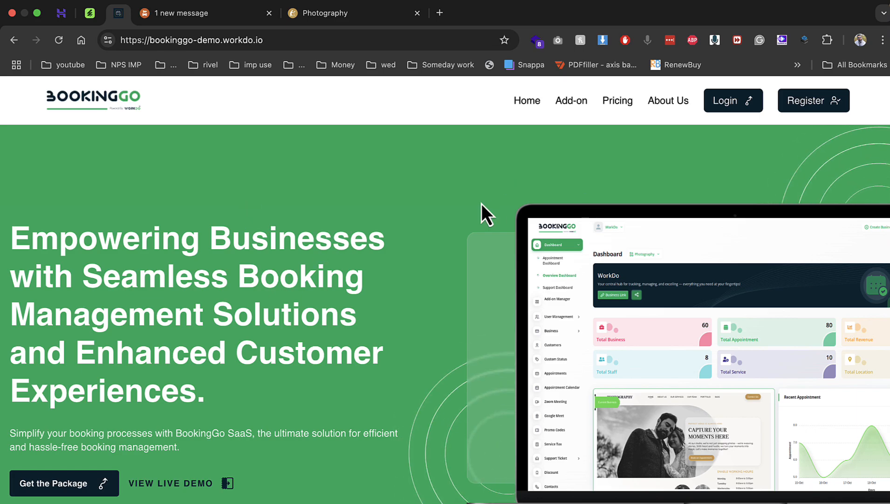
Scroll through the BookingGo home page
{"action": "scroll", "coordinate": [482, 203], "scroll_direction": "down", "scroll_amount": 10}
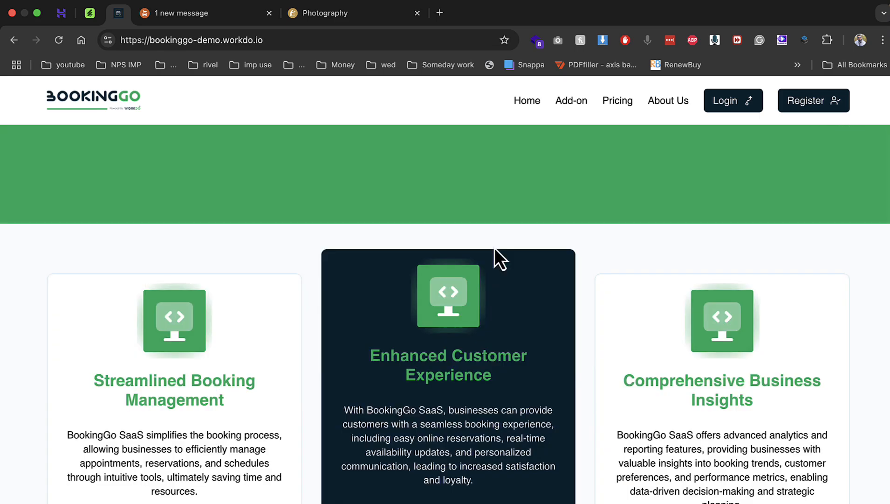
{"action": "scroll", "coordinate": [239, 284], "scroll_direction": "down", "scroll_amount": 12}
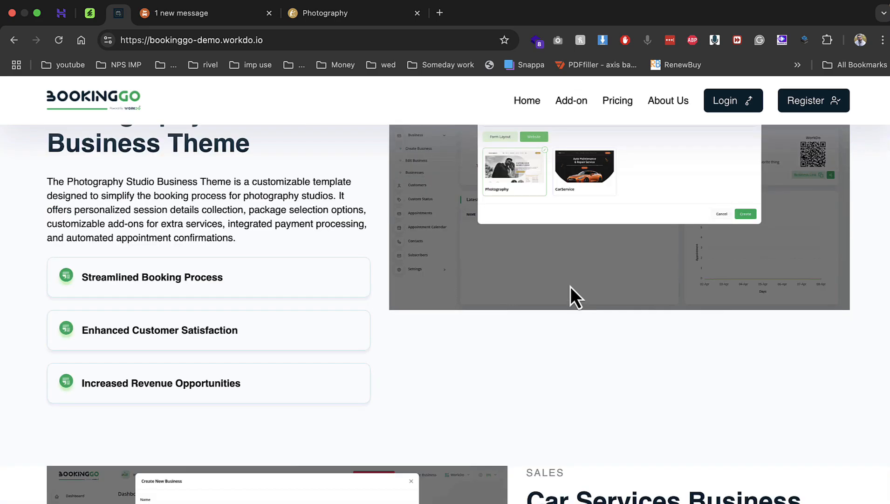
{"action": "scroll", "coordinate": [572, 296], "scroll_direction": "up", "scroll_amount": 2}
{"action": "scroll", "coordinate": [507, 284], "scroll_direction": "down", "scroll_amount": 15}
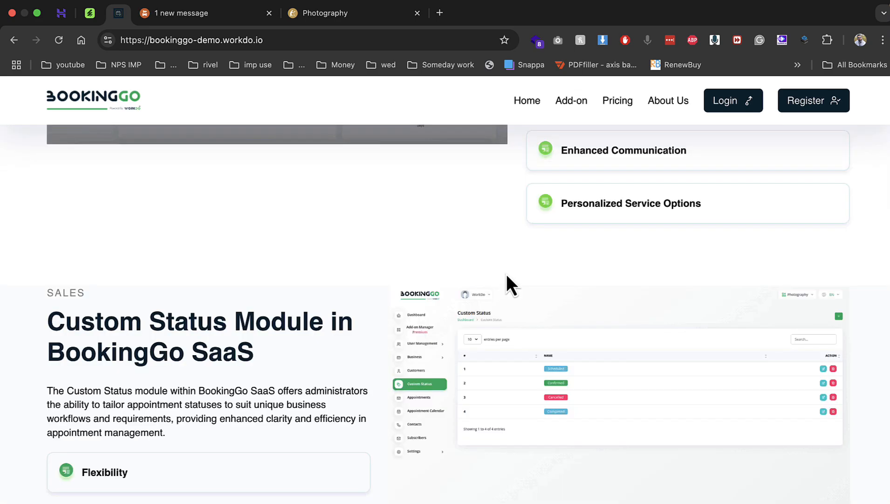
Review the add-on prices on the Pricing page, then switch to the CodeCanyon listing
{"action": "left_click", "coordinate": [618, 103]}
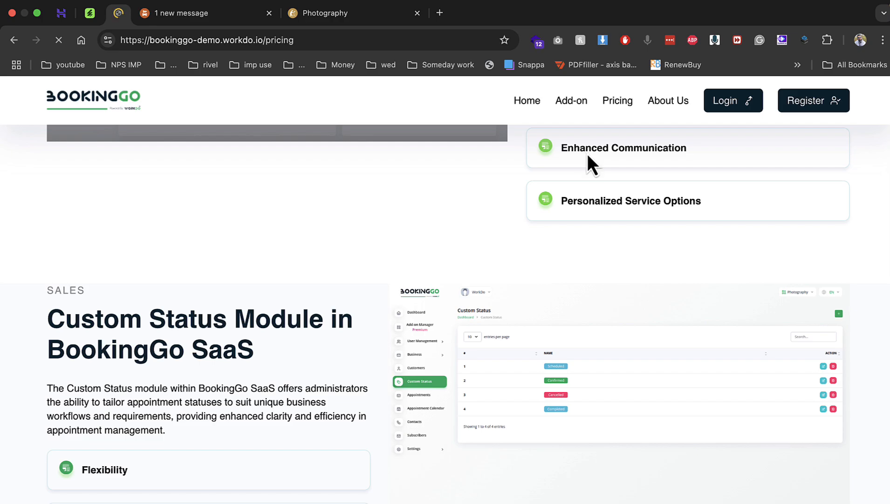
{"action": "scroll", "coordinate": [587, 153], "scroll_direction": "down", "scroll_amount": 3}
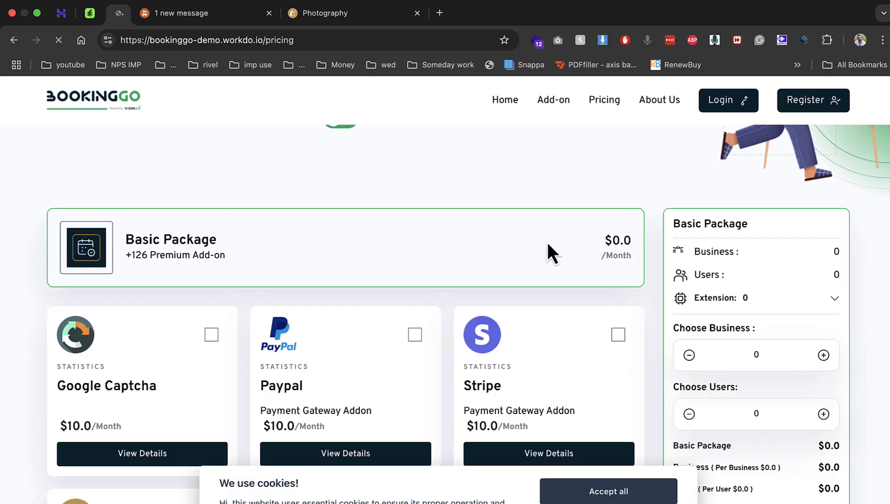
{"action": "scroll", "coordinate": [547, 242], "scroll_direction": "down", "scroll_amount": 4}
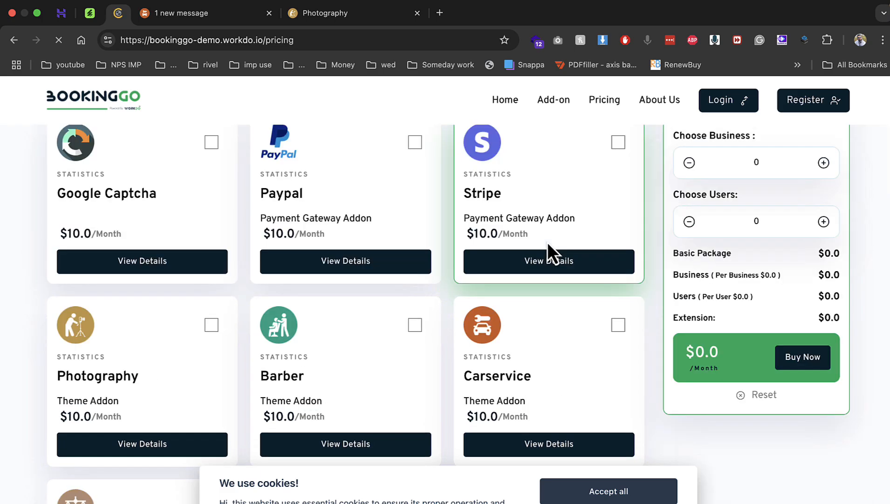
{"action": "scroll", "coordinate": [272, 335], "scroll_direction": "up", "scroll_amount": 6}
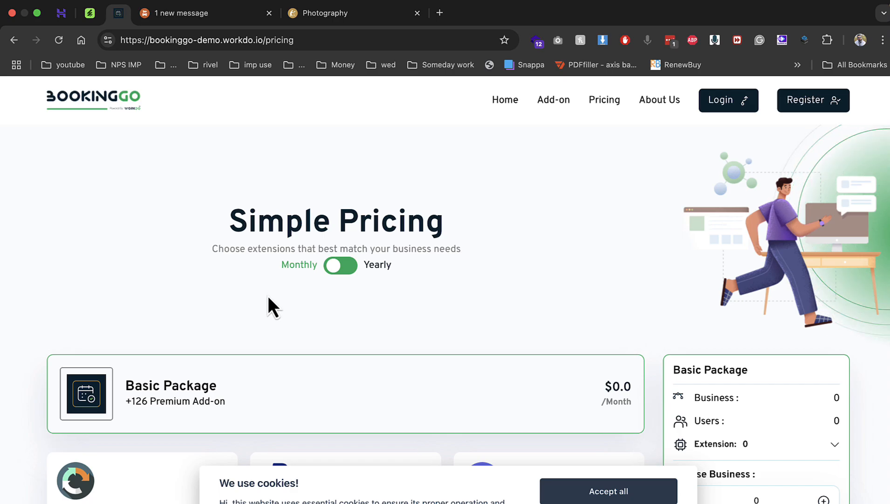
{"action": "left_click", "coordinate": [93, 18]}
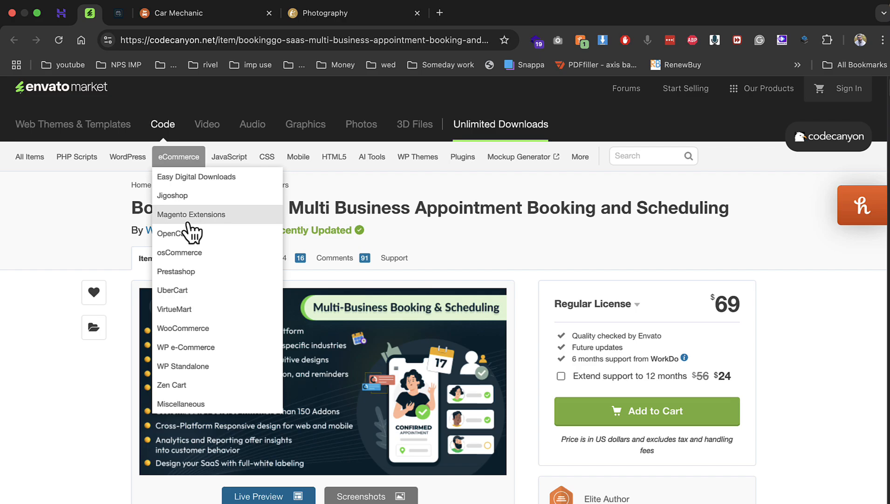
Close the Envato, Car Mechanic, Photography and leftover tabs, keeping only the Hostinger dashboard
{"action": "right_click", "coordinate": [88, 20]}
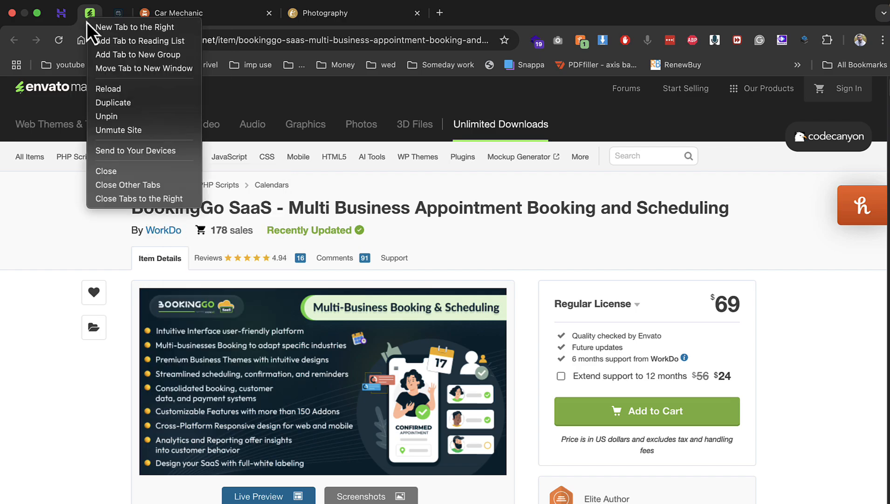
{"action": "left_click", "coordinate": [108, 170]}
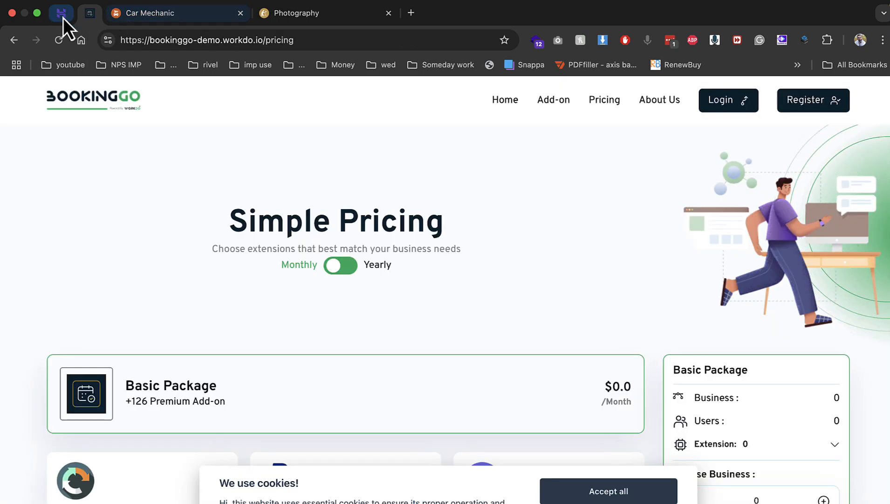
{"action": "left_click", "coordinate": [62, 15]}
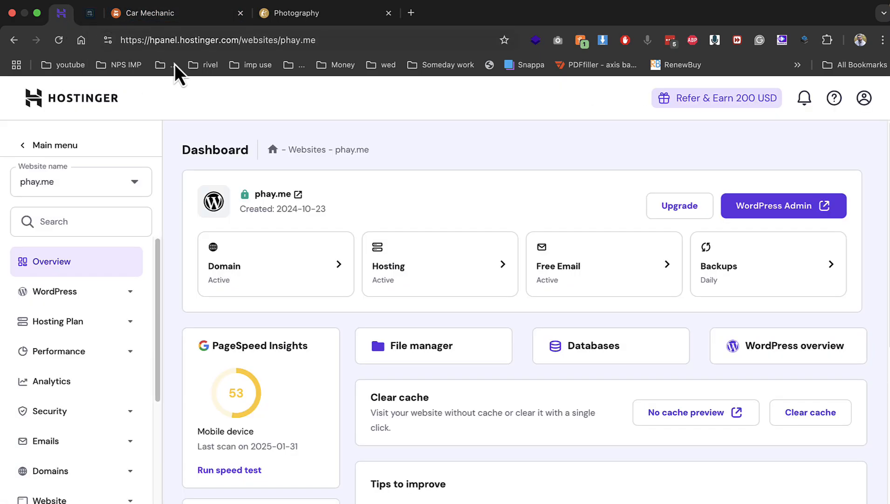
{"action": "left_click", "coordinate": [241, 13]}
{"action": "left_click", "coordinate": [240, 13]}
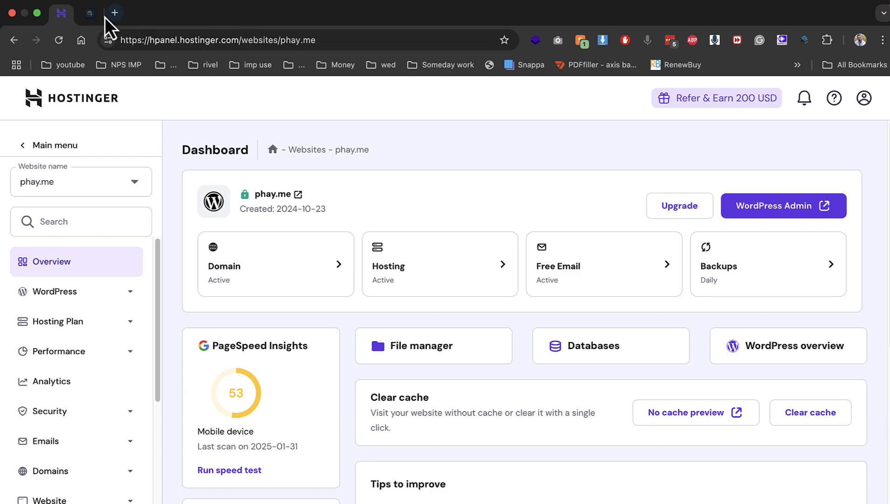
{"action": "right_click", "coordinate": [99, 15]}
{"action": "left_click", "coordinate": [154, 166]}
In the File Manager, permanently delete default.php from public_html/demo
{"action": "left_click", "coordinate": [439, 353]}
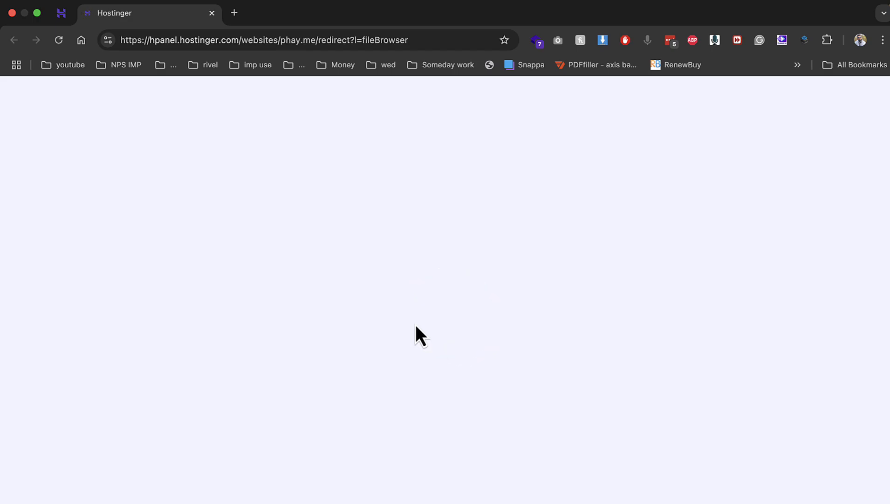
{"action": "left_click", "coordinate": [50, 7]}
{"action": "left_click", "coordinate": [473, 306]}
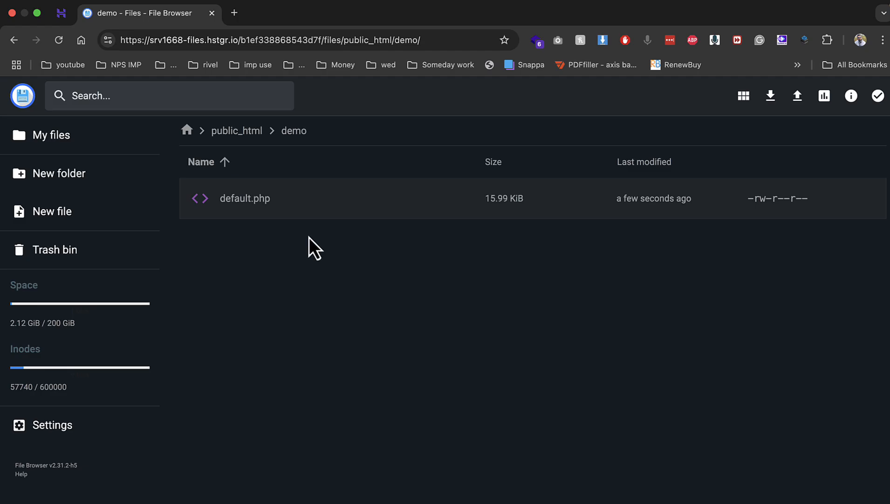
{"action": "left_click", "coordinate": [258, 210]}
{"action": "left_click", "coordinate": [718, 96]}
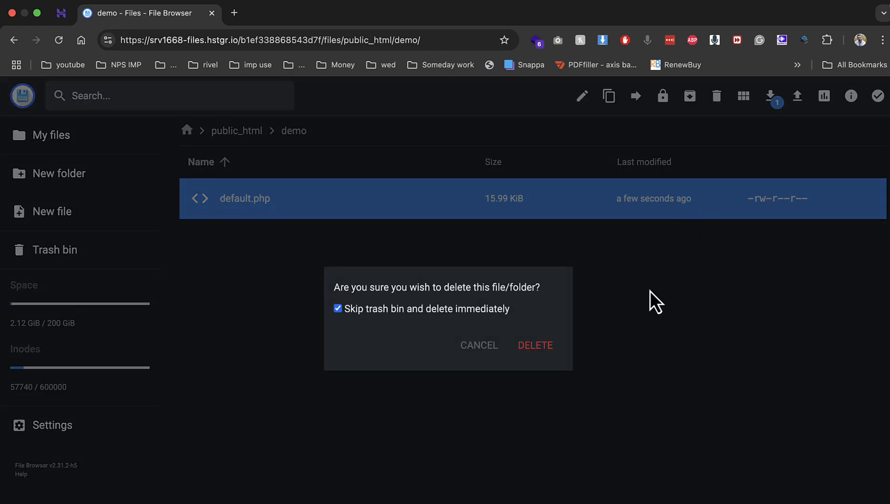
{"action": "key", "text": "Return"}
Upload Archive.zip from the Desktop into public_html/demo
{"action": "left_click", "coordinate": [798, 96]}
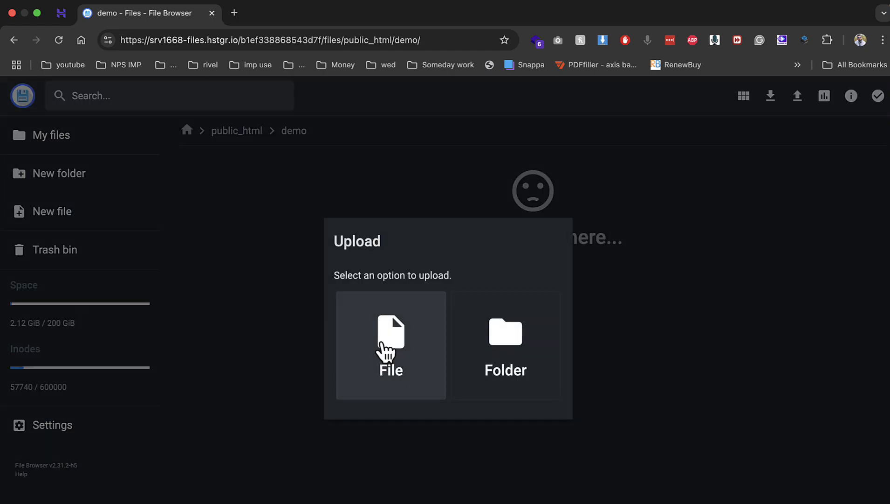
{"action": "left_click", "coordinate": [422, 333]}
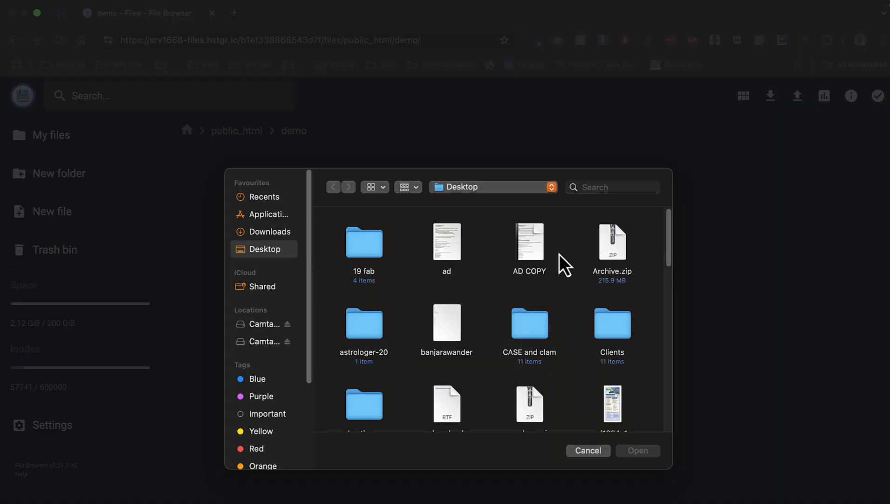
{"action": "double_click", "coordinate": [600, 248]}
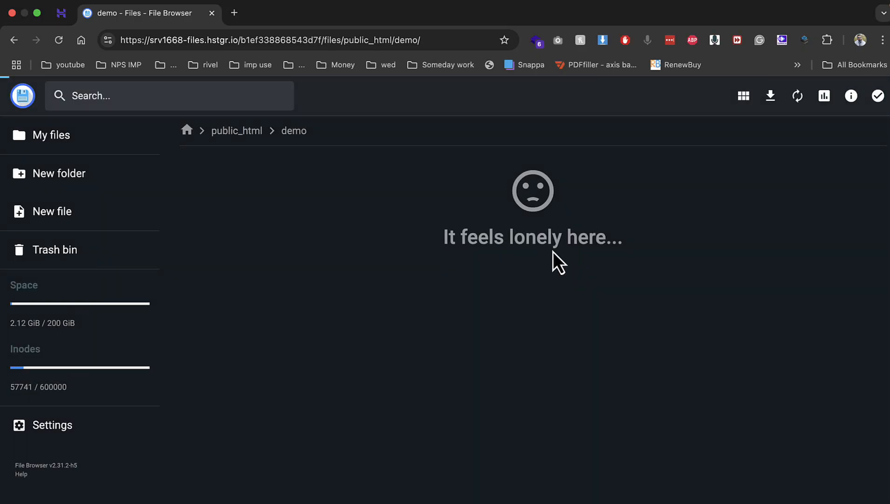
Go to Databases > Management in the Hostinger control panel
{"action": "left_click", "coordinate": [61, 14]}
{"action": "left_click", "coordinate": [72, 385]}
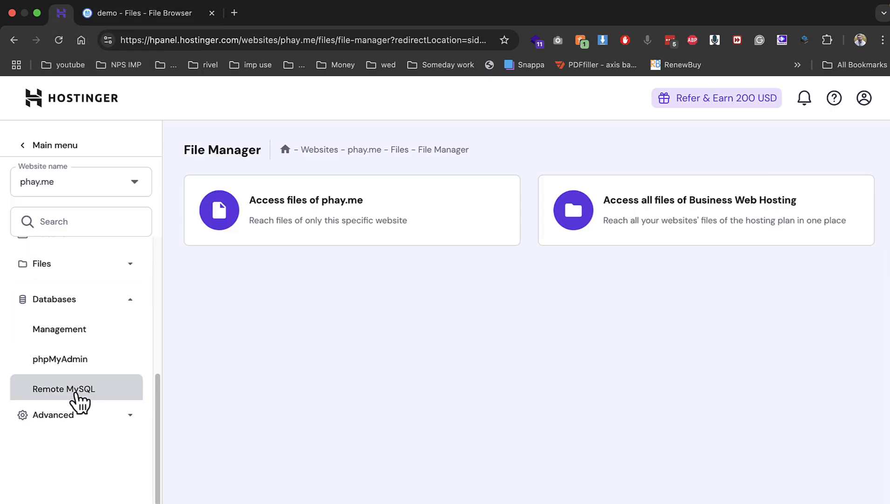
{"action": "left_click", "coordinate": [70, 326]}
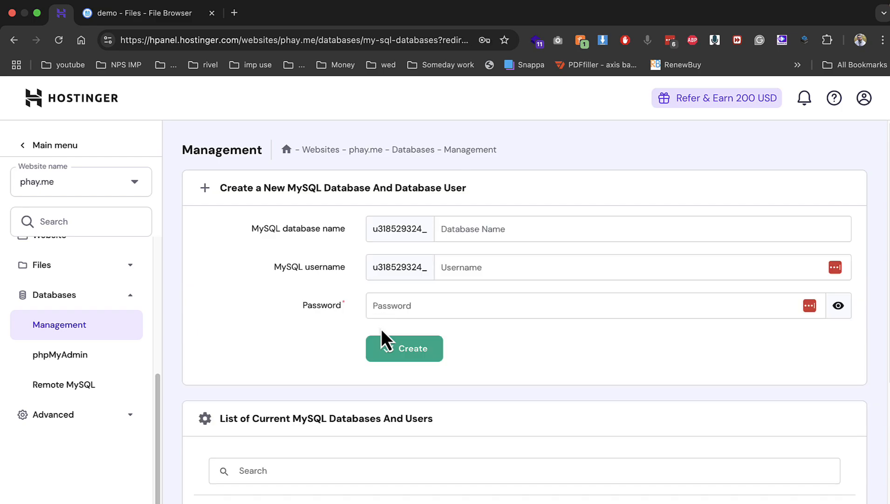
{"action": "scroll", "coordinate": [383, 329], "scroll_direction": "down", "scroll_amount": 6}
{"action": "scroll", "coordinate": [383, 329], "scroll_direction": "up", "scroll_amount": 6}
Create MySQL database demo1 with username demo1 and a password
{"action": "type", "text": "demo1"}
{"action": "key", "text": "Tab"}
{"action": "type", "text": "demo1"}
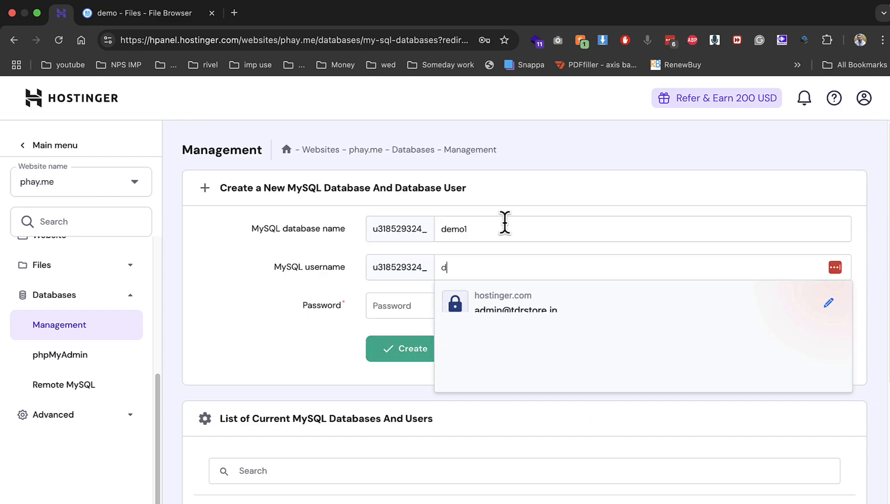
{"action": "key", "text": "Tab"}
{"action": "type", "text": "••••••"}
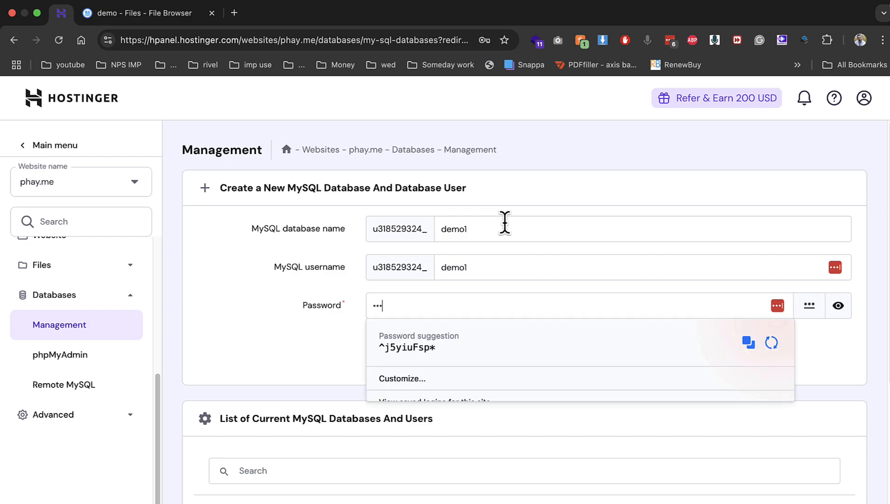
{"action": "type", "text": "•"}
{"action": "key", "text": "Return"}
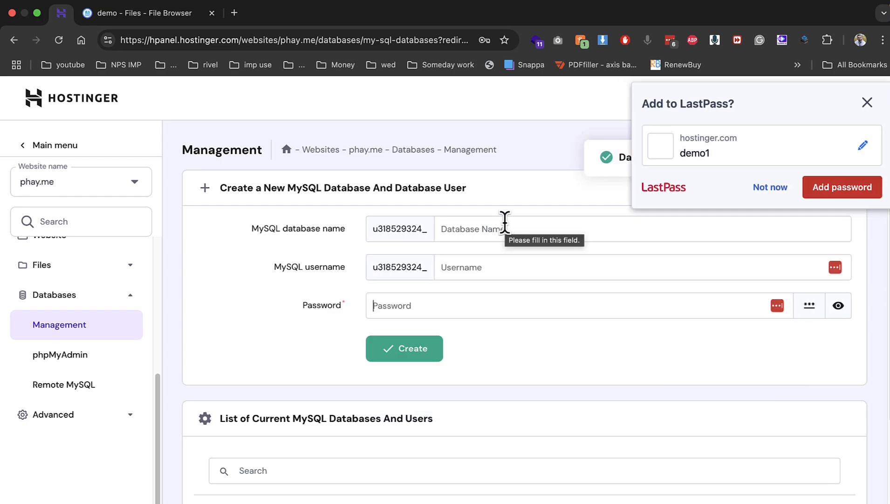
{"action": "left_click", "coordinate": [760, 191]}
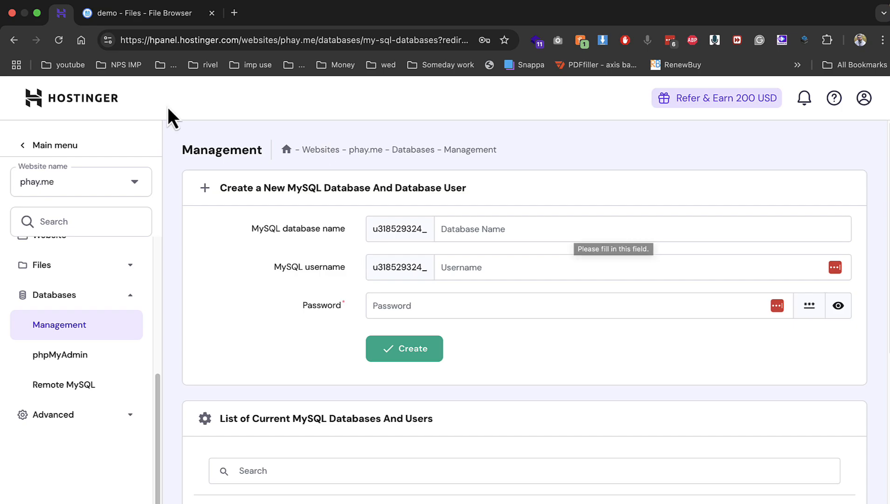
{"action": "left_click", "coordinate": [140, 12]}
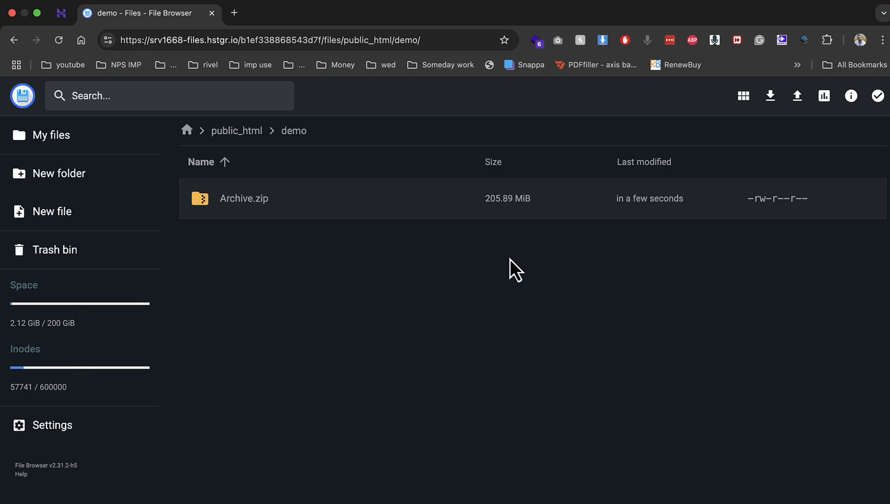
Extract Archive.zip using folder name demo into the parent (..) destination
{"action": "right_click", "coordinate": [322, 208]}
{"action": "left_click", "coordinate": [407, 383]}
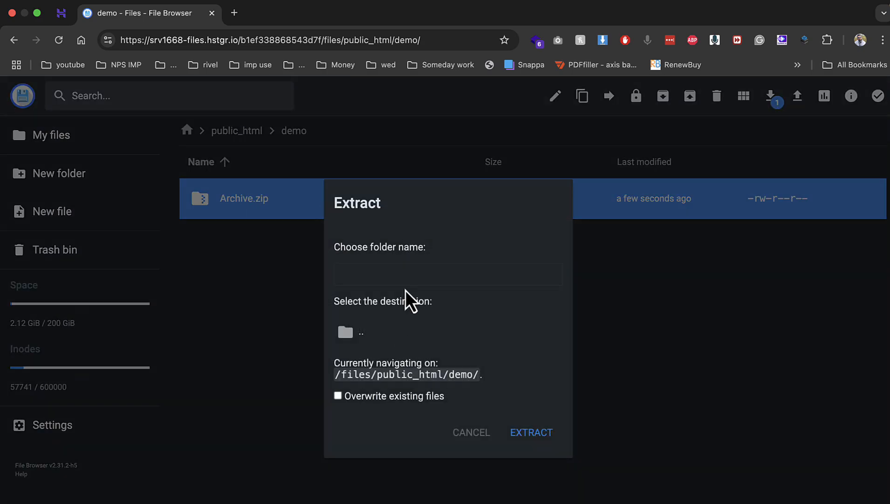
{"action": "left_click", "coordinate": [407, 280]}
{"action": "type", "text": "demo"}
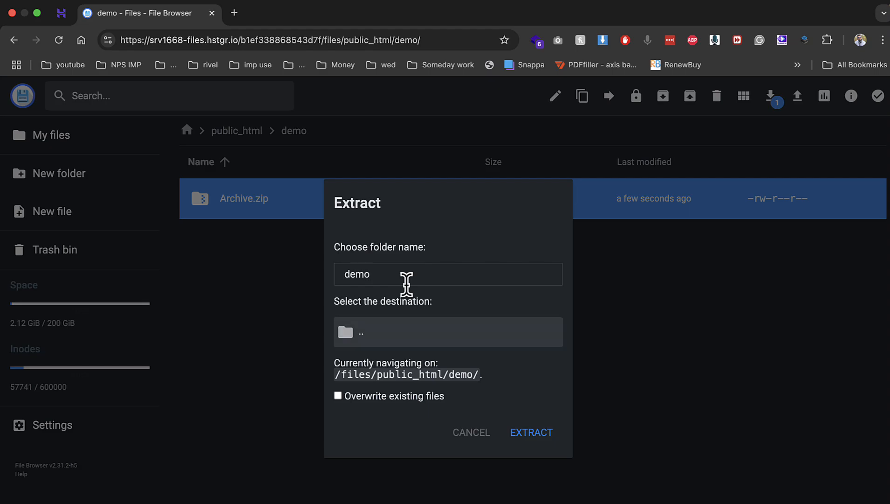
{"action": "left_click", "coordinate": [438, 324]}
{"action": "left_click", "coordinate": [513, 432]}
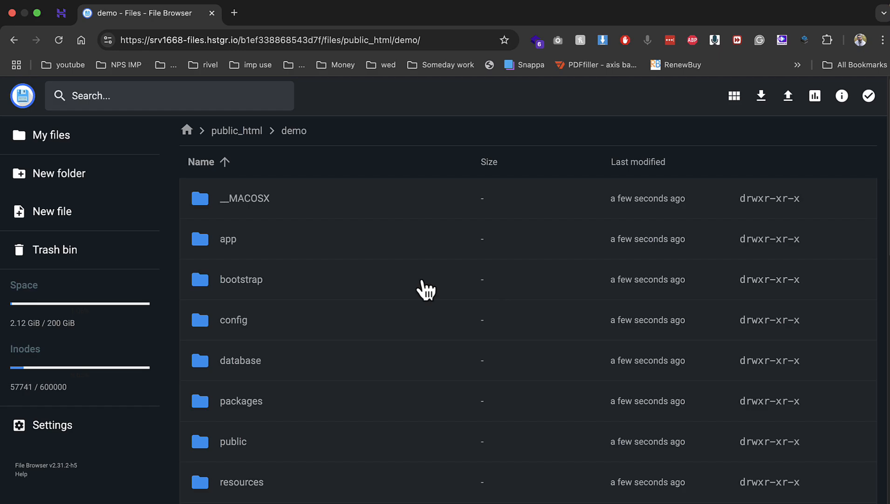
{"action": "scroll", "coordinate": [422, 226], "scroll_direction": "down", "scroll_amount": 10}
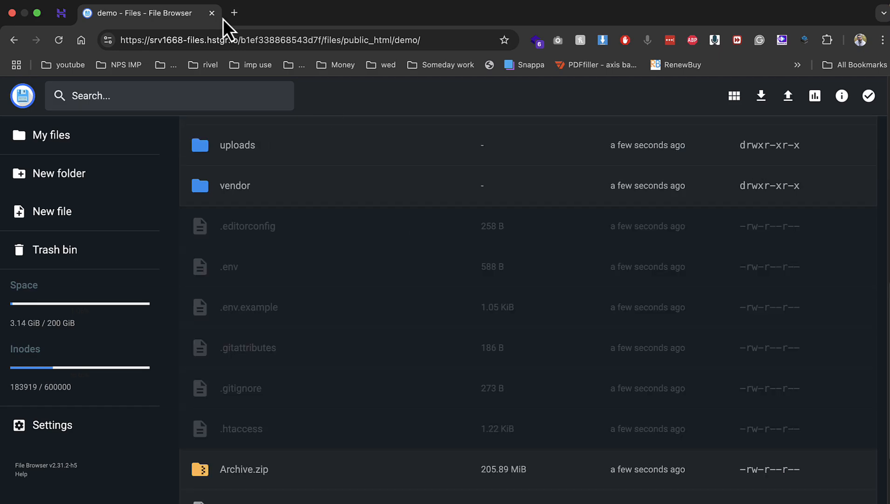
Load demo.phay.me, pass the requirements check and reach the folder permissions list
{"action": "left_click", "coordinate": [234, 13]}
{"action": "type", "text": "demo.p"}
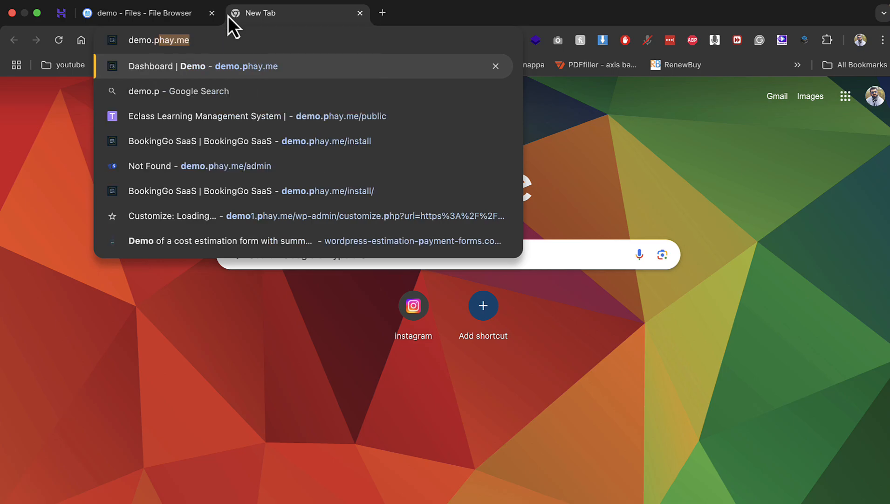
{"action": "key", "text": "Return"}
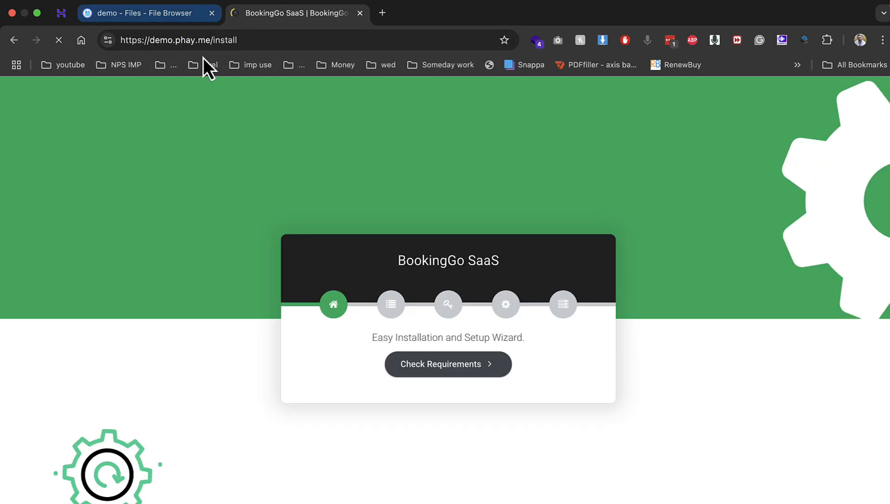
{"action": "left_click", "coordinate": [471, 367]}
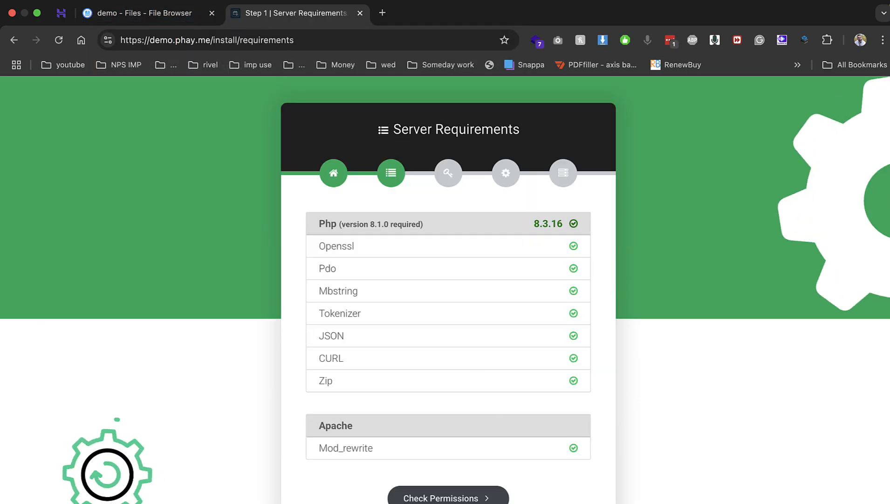
{"action": "left_click", "coordinate": [486, 496]}
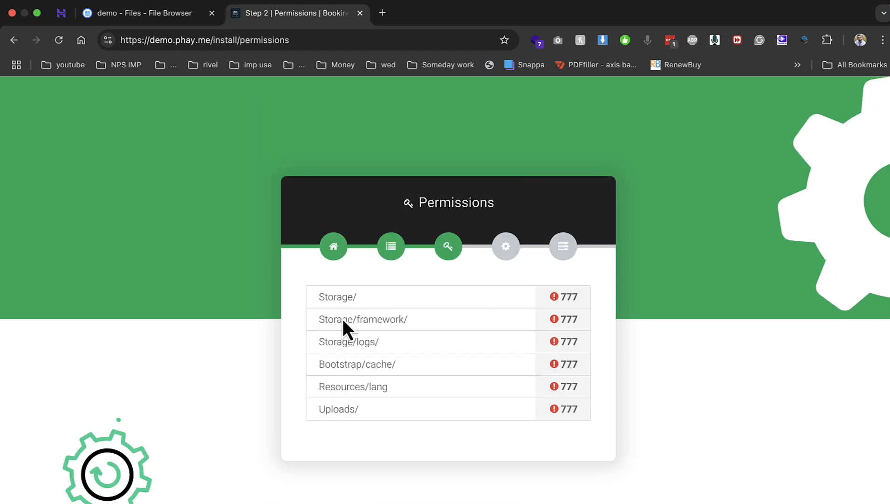
{"action": "left_click_drag", "start_coordinate": [334, 296], "coordinate": [401, 386]}
Give the storage folder 777 permissions by adding Group and Others write access
{"action": "left_click", "coordinate": [179, 21]}
{"action": "scroll", "coordinate": [268, 307], "scroll_direction": "up", "scroll_amount": 10}
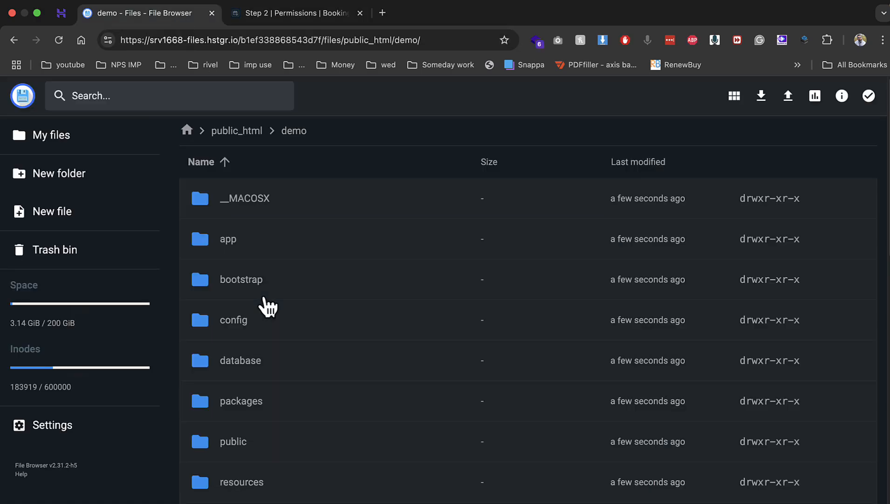
{"action": "scroll", "coordinate": [254, 478], "scroll_direction": "down", "scroll_amount": 2}
{"action": "right_click", "coordinate": [254, 460]}
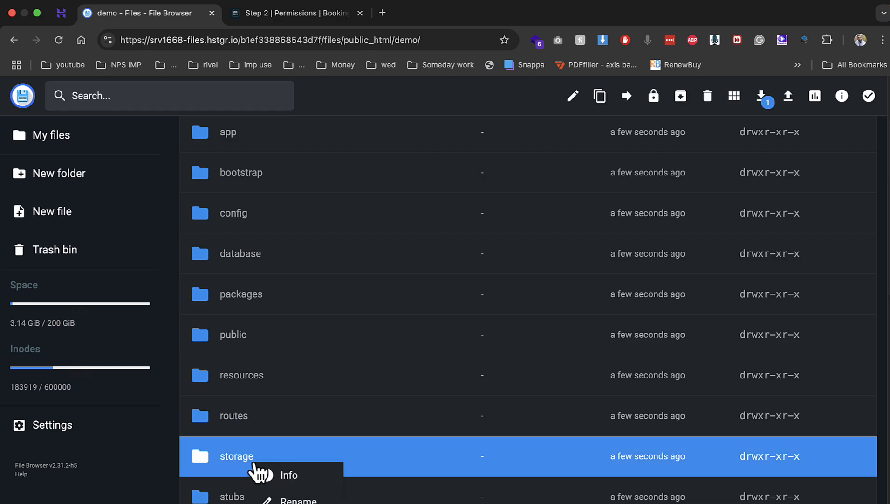
{"action": "scroll", "coordinate": [280, 467], "scroll_direction": "down", "scroll_amount": 2}
{"action": "left_click", "coordinate": [317, 477]}
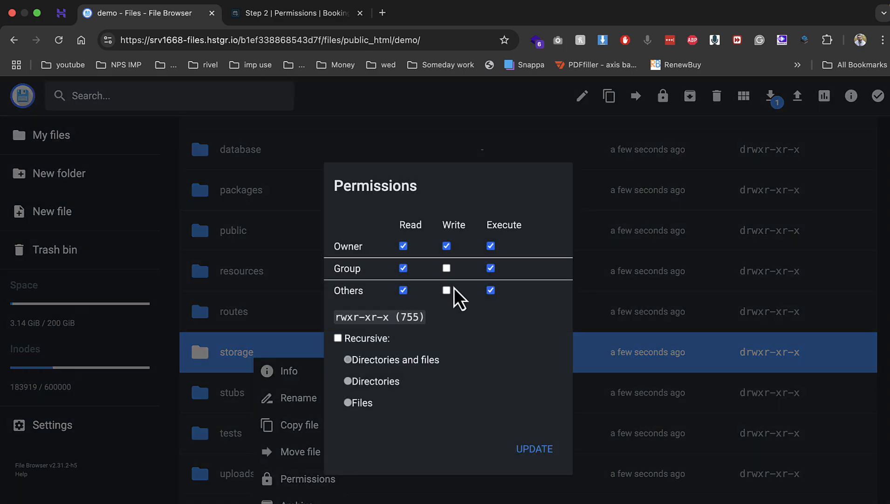
{"action": "left_click", "coordinate": [446, 270]}
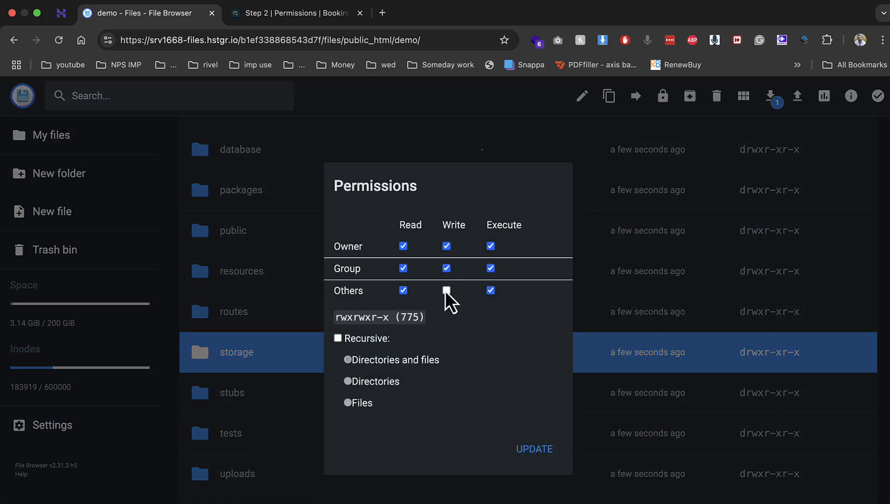
{"action": "left_click", "coordinate": [445, 290]}
{"action": "left_click", "coordinate": [519, 447]}
Set 777 permissions on storage/framework
{"action": "scroll", "coordinate": [273, 462], "scroll_direction": "down", "scroll_amount": 2}
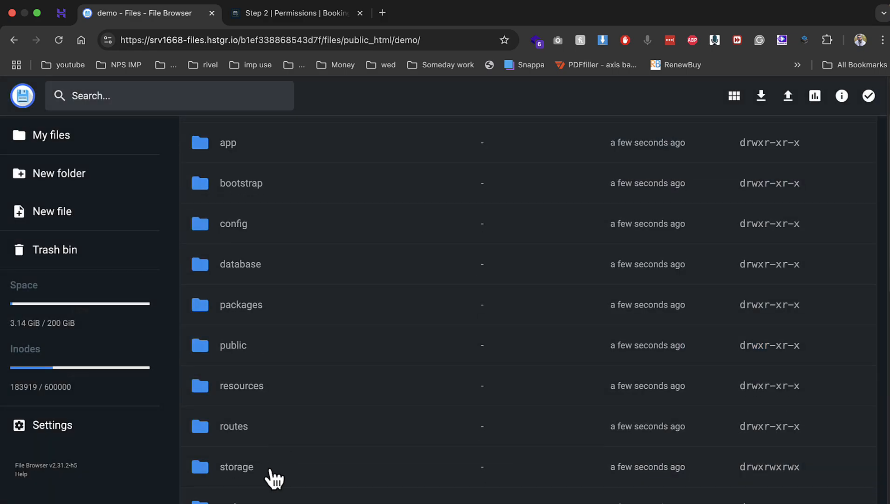
{"action": "double_click", "coordinate": [272, 479]}
{"action": "left_click", "coordinate": [281, 17]}
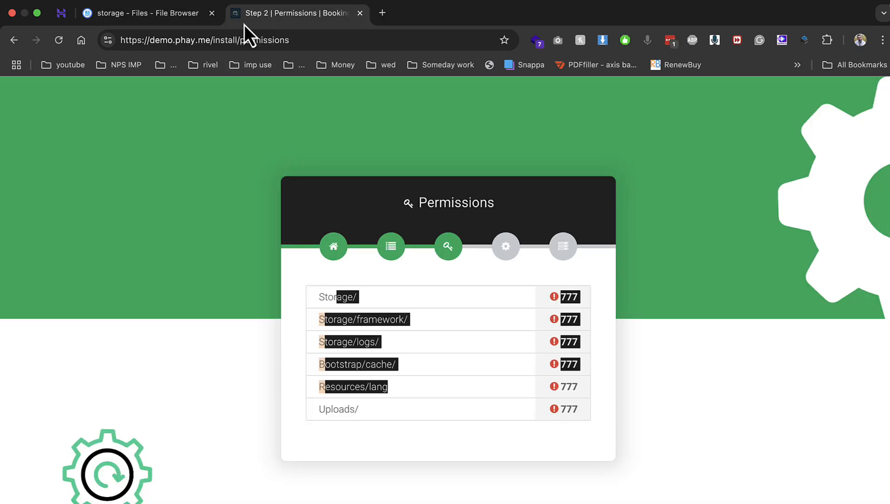
{"action": "left_click", "coordinate": [141, 23]}
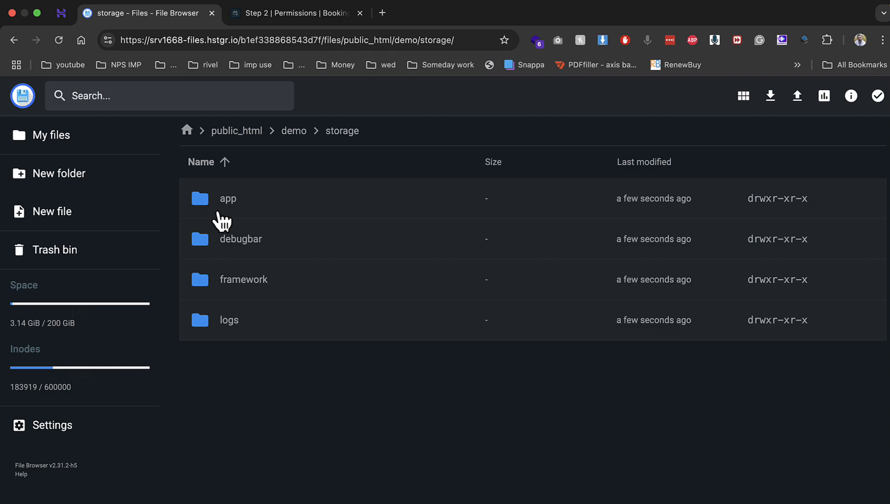
{"action": "right_click", "coordinate": [237, 282]}
{"action": "left_click", "coordinate": [292, 410]}
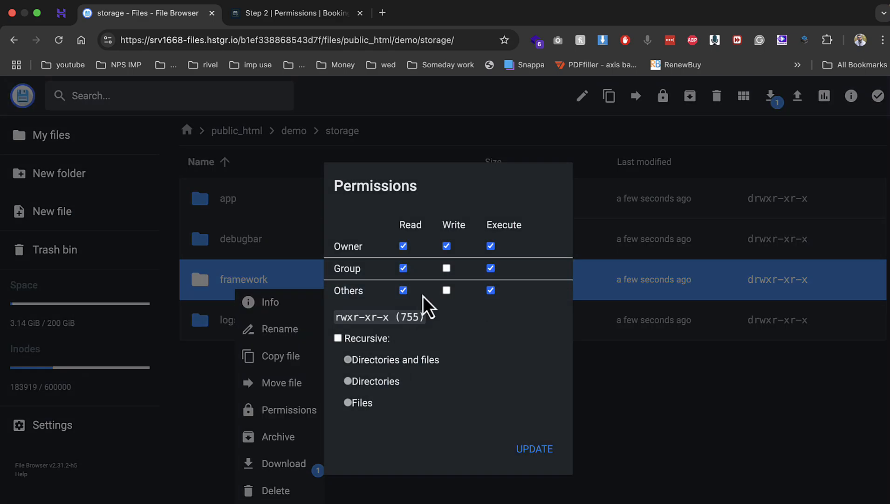
{"action": "left_click", "coordinate": [447, 267]}
{"action": "left_click", "coordinate": [531, 450]}
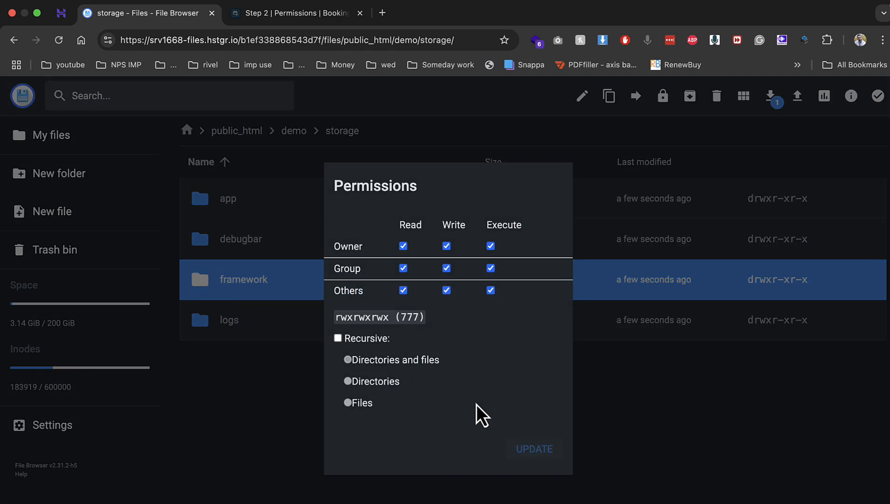
{"action": "left_click", "coordinate": [295, 327]}
Set 777 permissions on storage/logs
{"action": "right_click", "coordinate": [299, 329]}
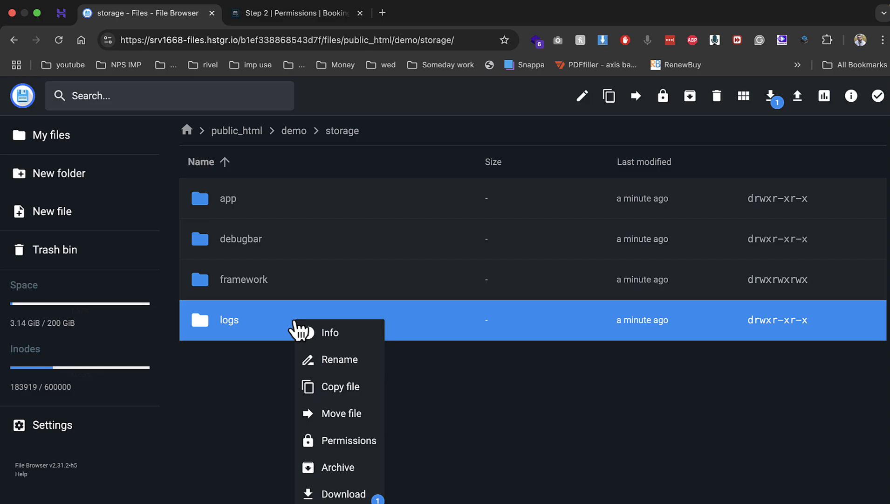
{"action": "left_click", "coordinate": [353, 440]}
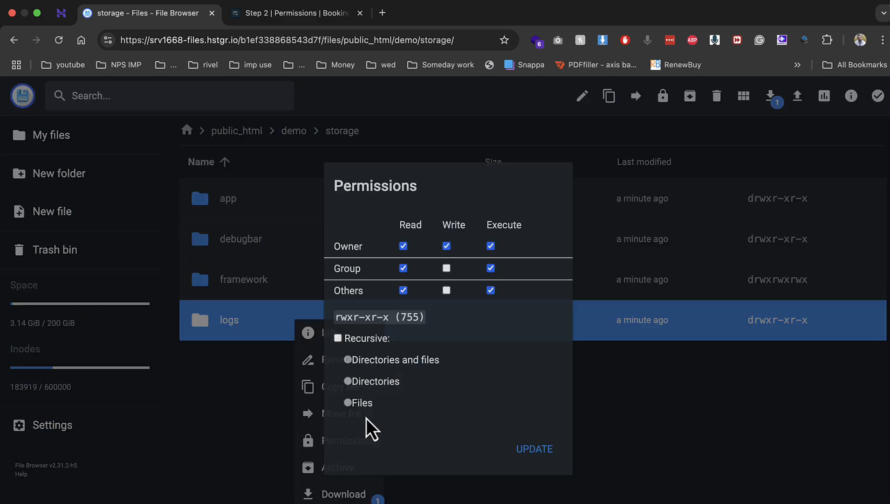
{"action": "left_click", "coordinate": [449, 269]}
{"action": "left_click", "coordinate": [447, 289]}
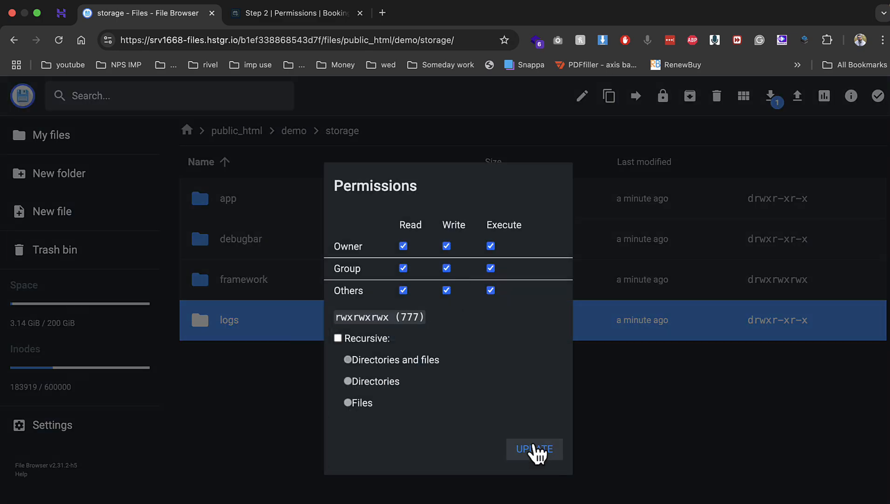
{"action": "left_click", "coordinate": [536, 450]}
Reload the installer's permissions check, then return to the demo folder listing
{"action": "left_click", "coordinate": [295, 132]}
{"action": "left_click", "coordinate": [273, 13]}
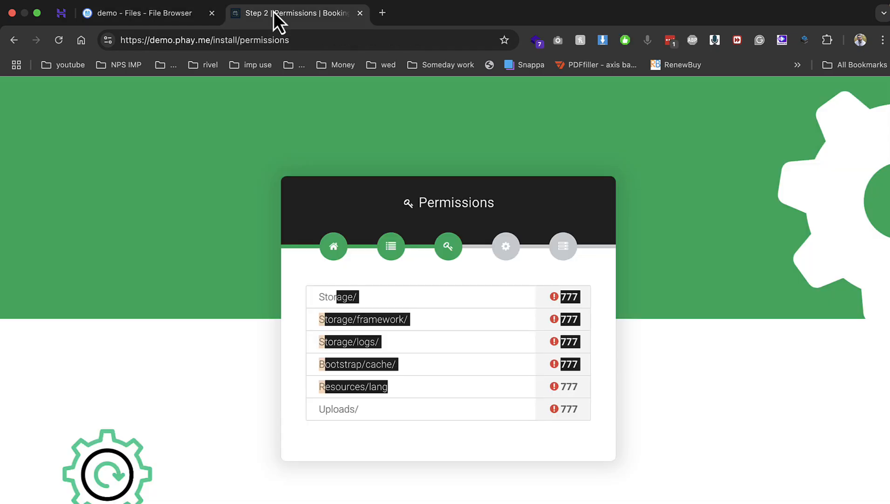
{"action": "left_click", "coordinate": [59, 39]}
{"action": "left_click", "coordinate": [140, 7]}
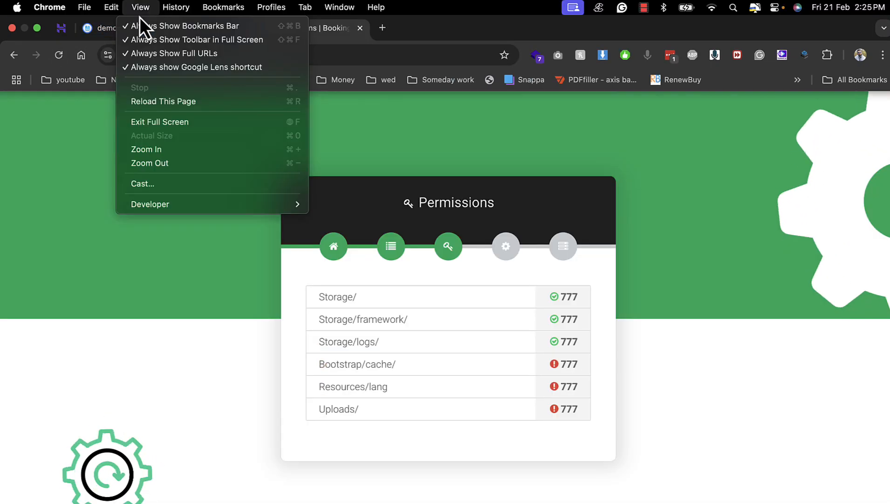
{"action": "left_click", "coordinate": [389, 237]}
{"action": "left_click", "coordinate": [178, 25]}
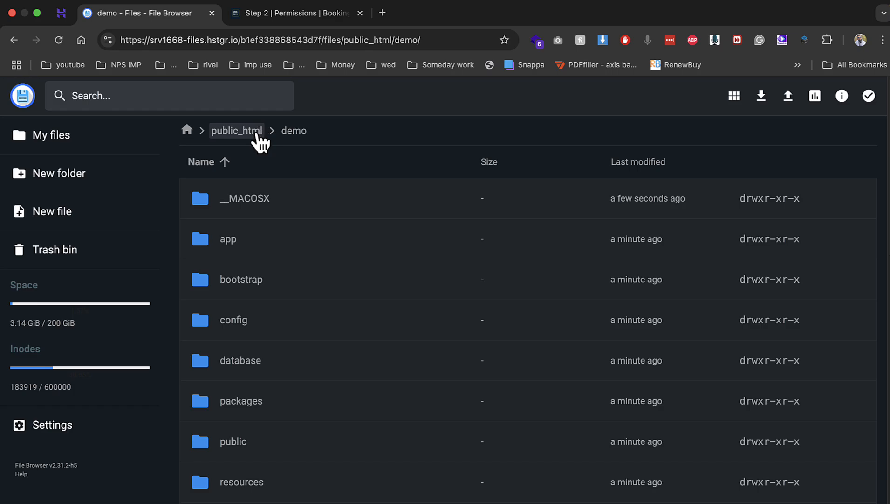
In the demo folder, give the bootstrap folder 777 permissions
{"action": "left_click", "coordinate": [257, 135]}
{"action": "double_click", "coordinate": [220, 241]}
{"action": "scroll", "coordinate": [289, 334], "scroll_direction": "down", "scroll_amount": 5}
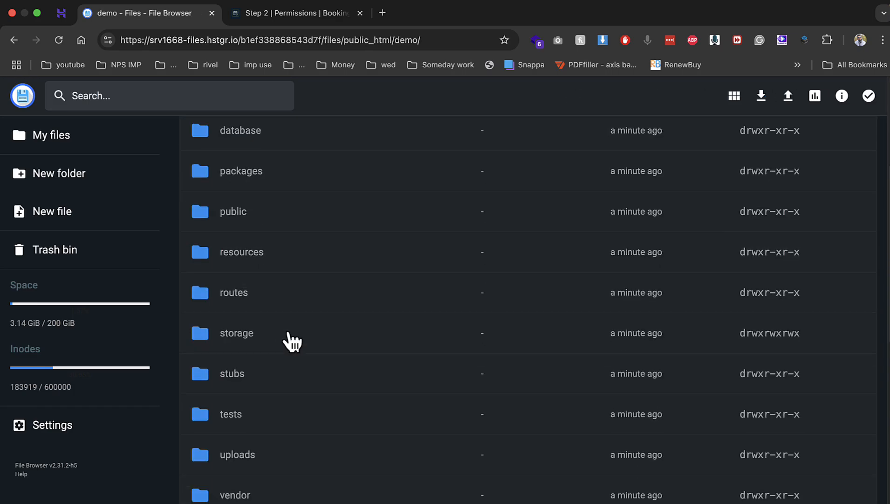
{"action": "scroll", "coordinate": [265, 231], "scroll_direction": "up", "scroll_amount": 4}
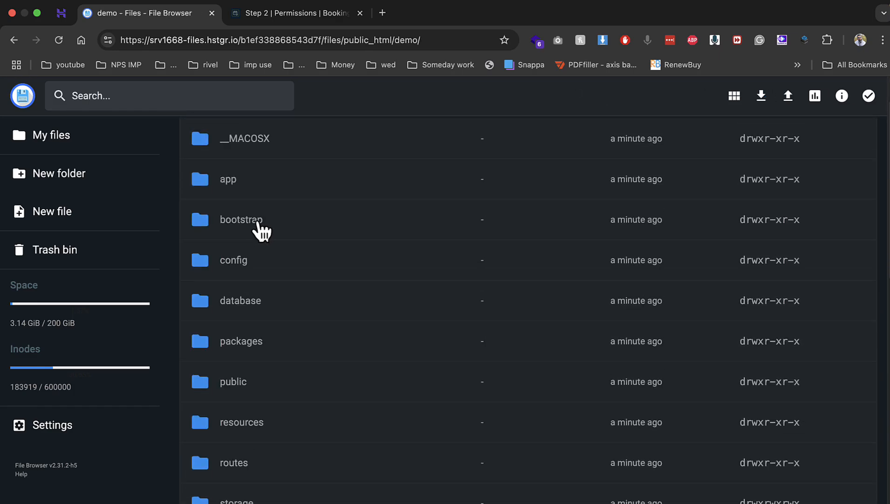
{"action": "left_click", "coordinate": [260, 226]}
{"action": "right_click", "coordinate": [262, 228]}
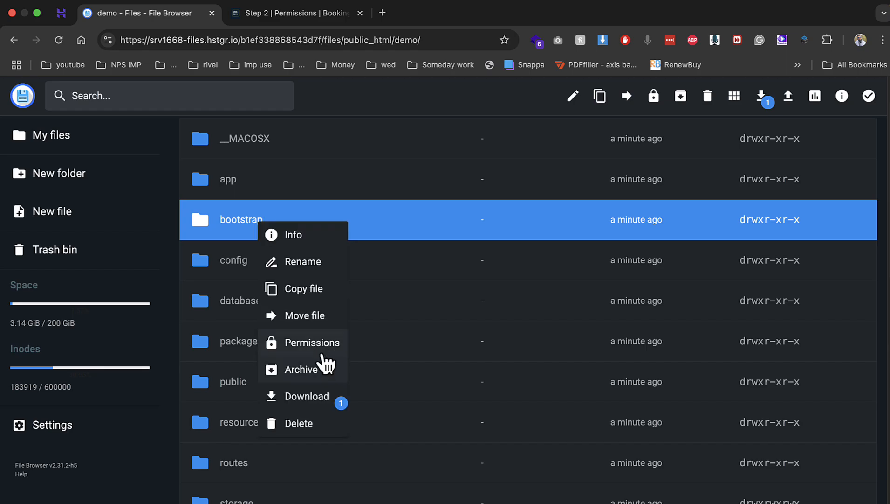
{"action": "left_click", "coordinate": [328, 344]}
{"action": "left_click", "coordinate": [447, 268]}
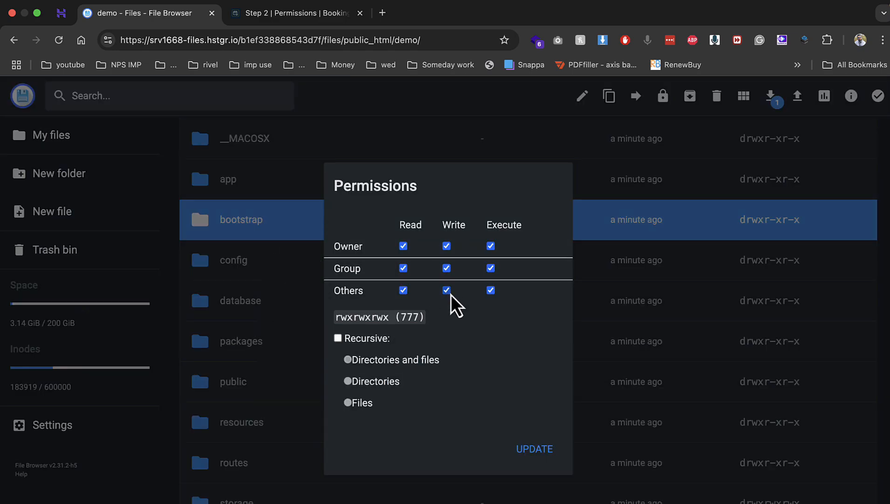
{"action": "left_click", "coordinate": [531, 448]}
Give the bootstrap/cache folder 777 permissions
{"action": "double_click", "coordinate": [265, 291]}
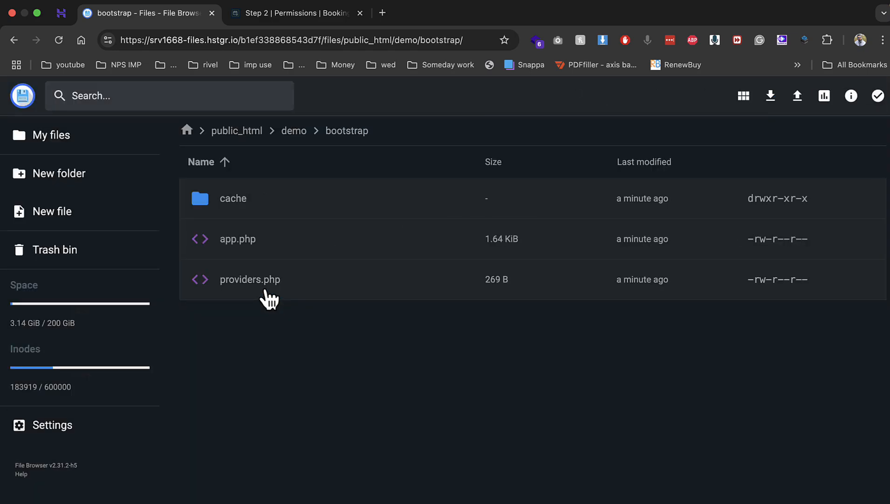
{"action": "right_click", "coordinate": [232, 204]}
{"action": "left_click", "coordinate": [272, 322]}
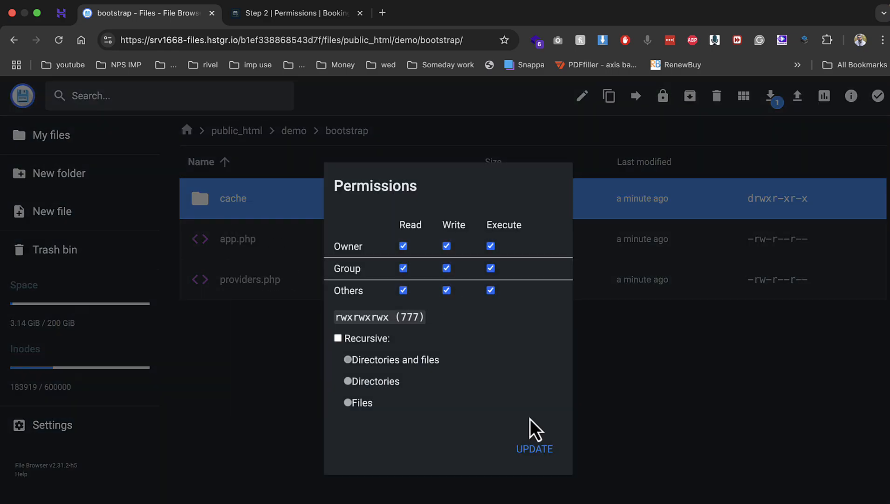
{"action": "left_click", "coordinate": [534, 447]}
Set resources/lang to 777 by adding Group and Others write access
{"action": "left_click", "coordinate": [296, 132]}
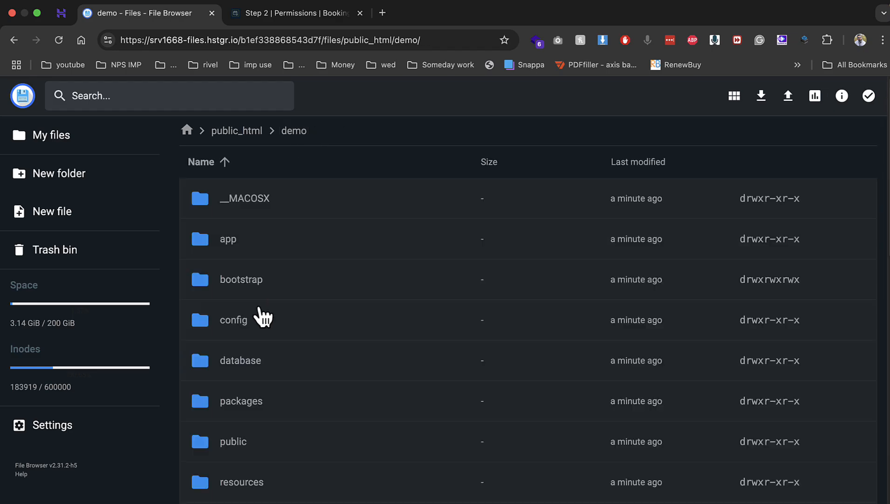
{"action": "scroll", "coordinate": [261, 316], "scroll_direction": "down", "scroll_amount": 2}
{"action": "double_click", "coordinate": [256, 459]}
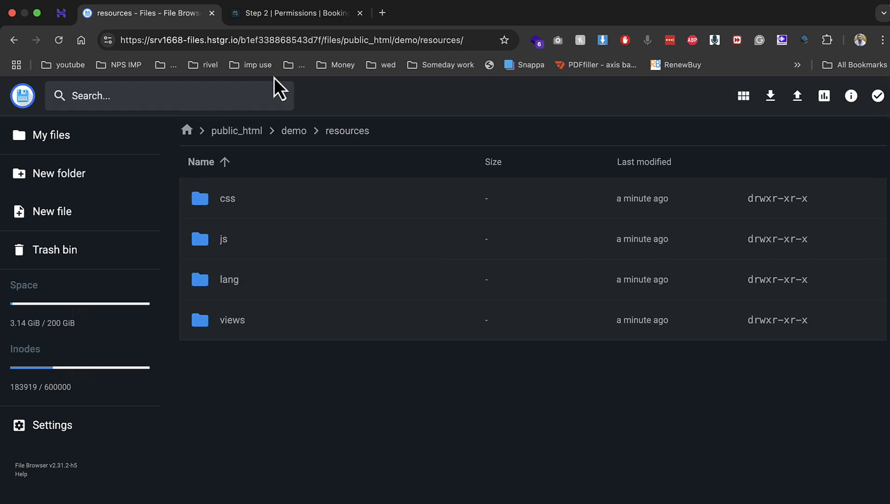
{"action": "left_click", "coordinate": [274, 21]}
{"action": "left_click", "coordinate": [154, 12]}
{"action": "right_click", "coordinate": [235, 269]}
{"action": "left_click", "coordinate": [315, 394]}
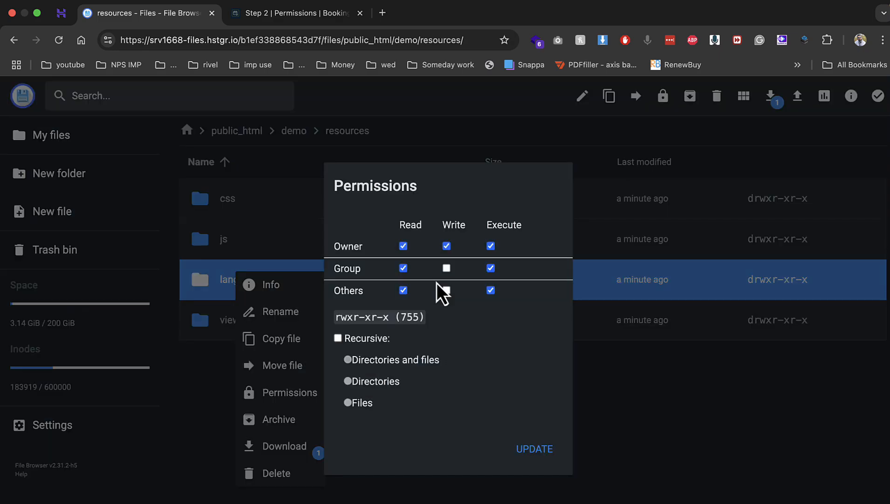
{"action": "left_click", "coordinate": [446, 268]}
{"action": "left_click", "coordinate": [446, 290]}
{"action": "left_click", "coordinate": [541, 447]}
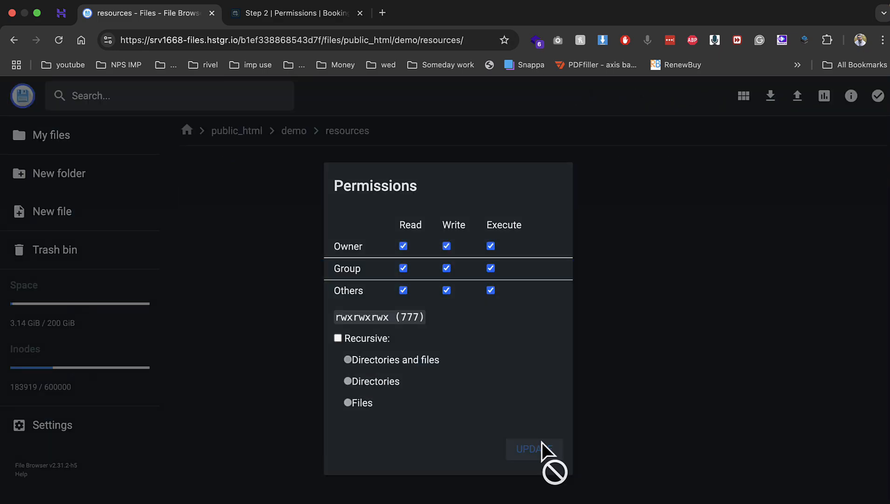
Set the uploads folder to 777 with Group and Others write access
{"action": "left_click", "coordinate": [294, 130]}
{"action": "scroll", "coordinate": [308, 279], "scroll_direction": "down", "scroll_amount": 5}
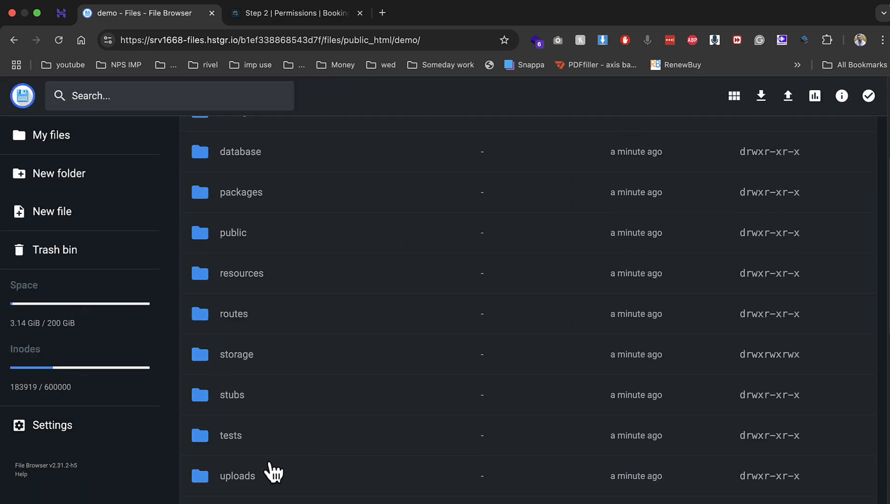
{"action": "right_click", "coordinate": [278, 494]}
{"action": "scroll", "coordinate": [287, 487], "scroll_direction": "down", "scroll_amount": 5}
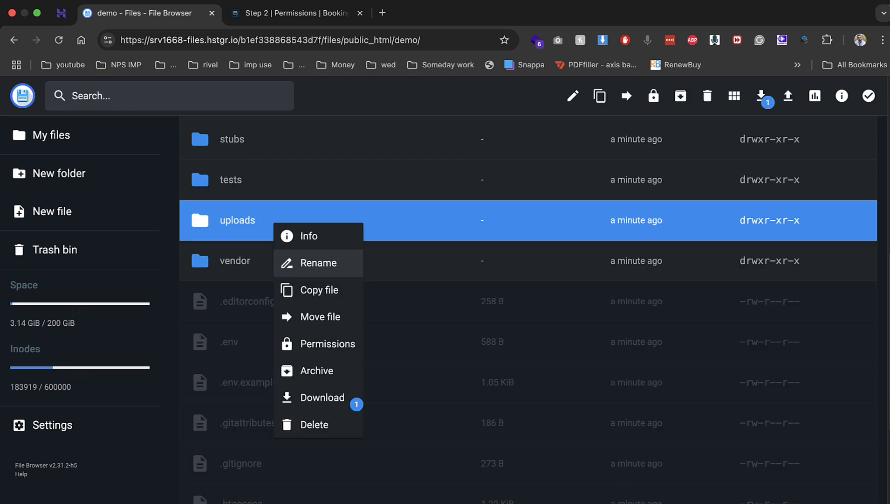
{"action": "left_click", "coordinate": [326, 345]}
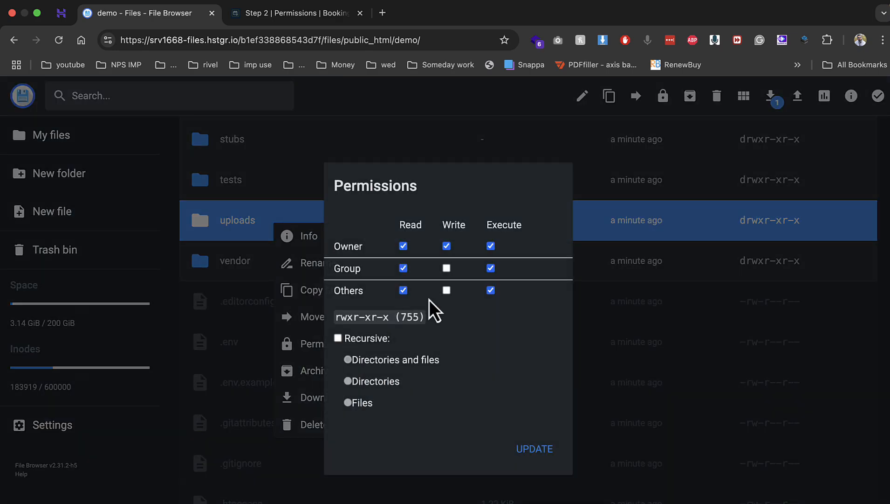
{"action": "left_click", "coordinate": [447, 268]}
{"action": "left_click", "coordinate": [446, 290]}
{"action": "left_click", "coordinate": [534, 449]}
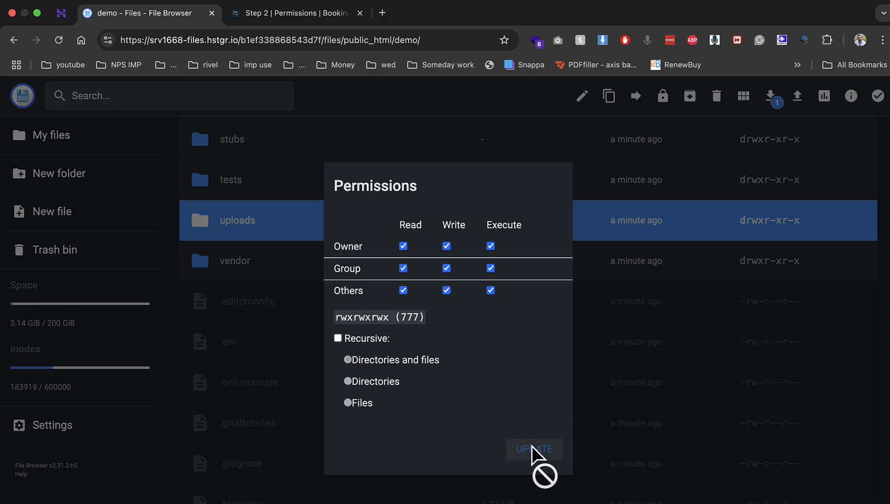
{"action": "left_click", "coordinate": [293, 14]}
Recheck permissions, choose the guided .env form and set App Name to Demo
{"action": "key", "text": "super+r"}
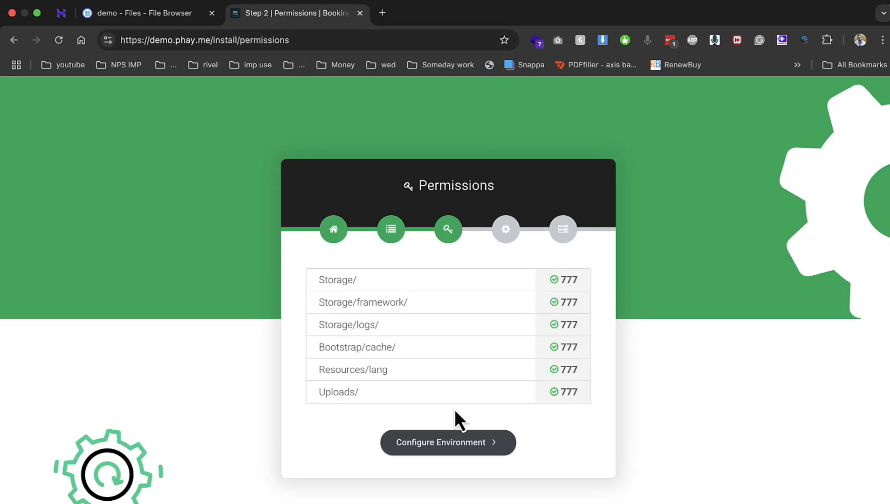
{"action": "left_click", "coordinate": [460, 446]}
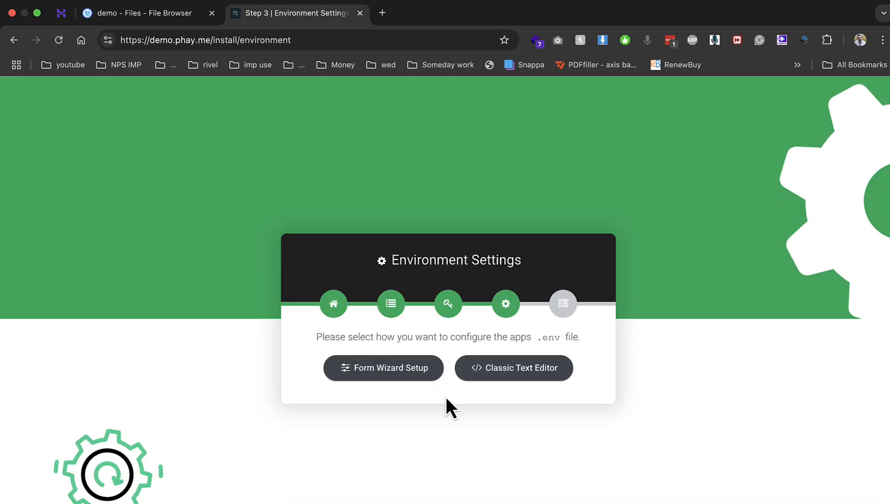
{"action": "left_click", "coordinate": [418, 384]}
{"action": "left_click", "coordinate": [338, 270]}
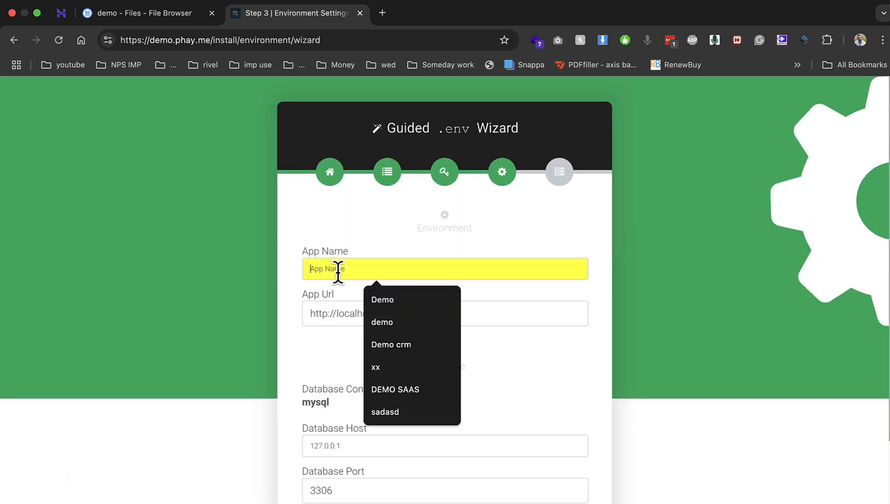
{"action": "left_click", "coordinate": [373, 301]}
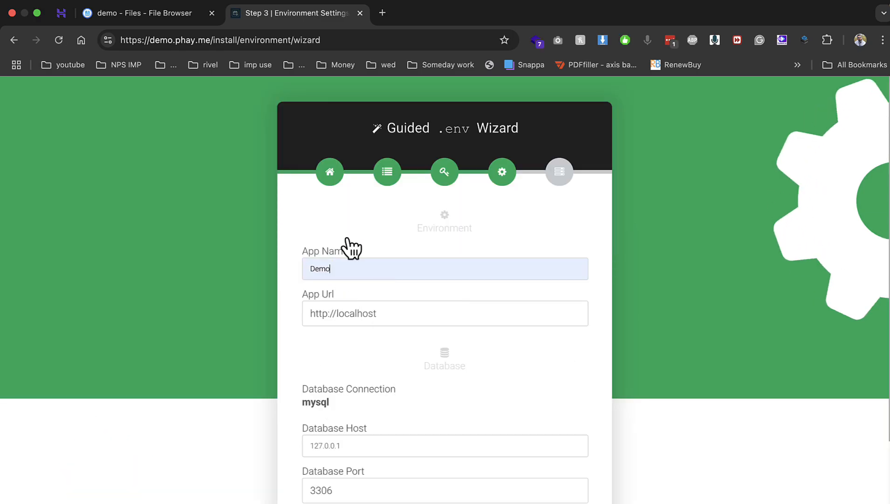
Set App Url to the site's web address and Database Host to localhost
{"action": "left_click_drag", "start_coordinate": [210, 40], "coordinate": [59, 55]}
{"action": "key", "text": "ctrl+c"}
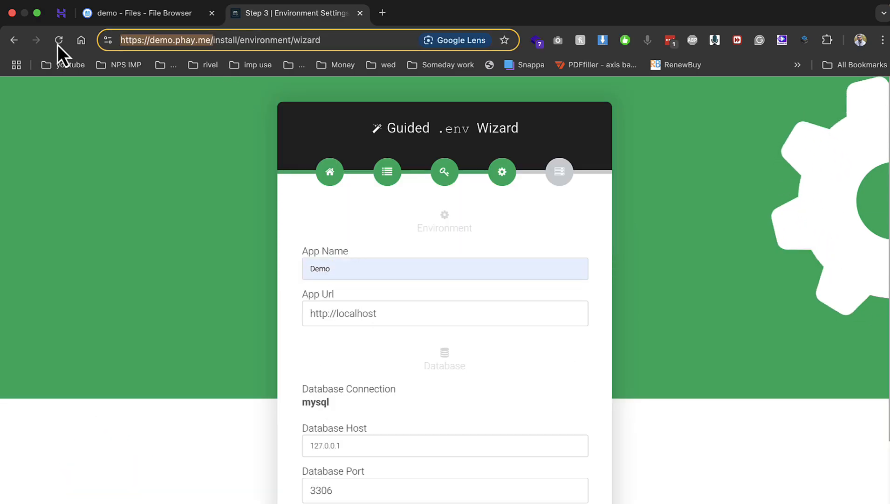
{"action": "left_click", "coordinate": [382, 312]}
{"action": "key", "text": "ctrl+a"}
{"action": "key", "text": "ctrl+v"}
{"action": "key", "text": "Tab"}
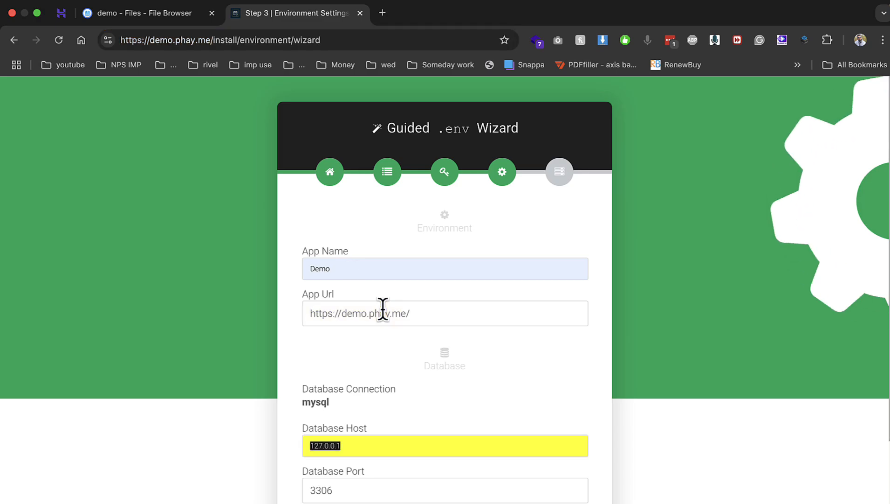
{"action": "type", "text": "l"}
{"action": "key", "text": "Down"}
{"action": "key", "text": "Return"}
{"action": "key", "text": "Tab"}
{"action": "key", "text": "Tab"}
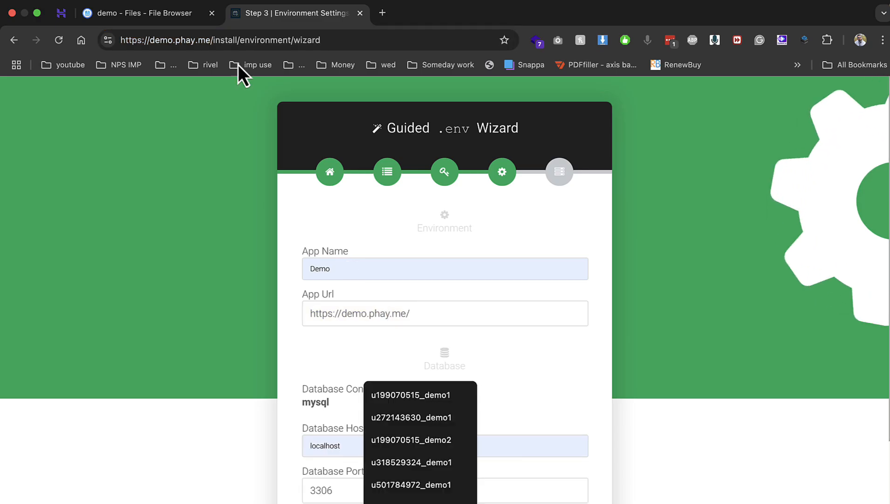
Fill in the hosting database name and database user name from the hosting panel
{"action": "left_click", "coordinate": [61, 13]}
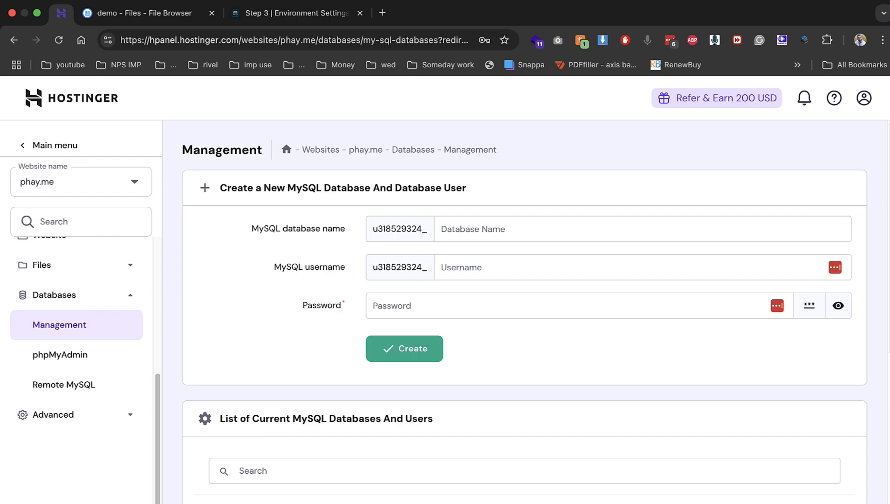
{"action": "left_click", "coordinate": [297, 12]}
{"action": "scroll", "coordinate": [366, 270], "scroll_direction": "down", "scroll_amount": 3}
{"action": "type", "text": "u318529324_demo1"}
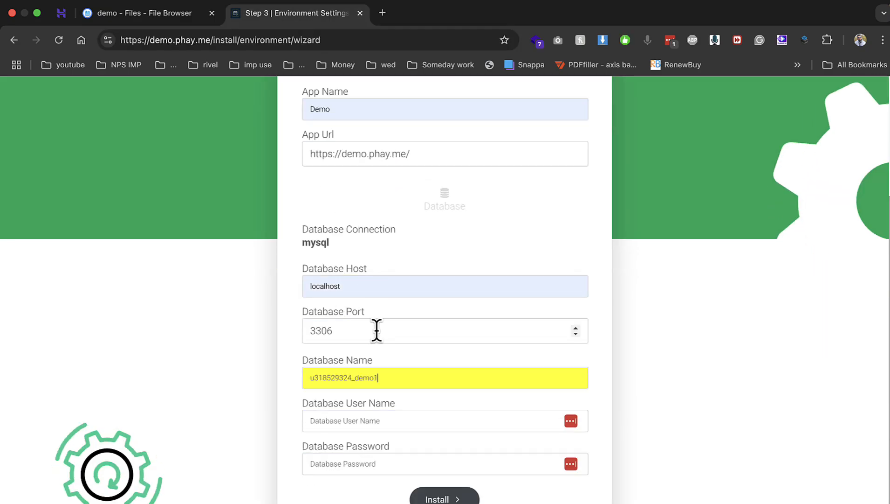
{"action": "left_click", "coordinate": [350, 420]}
{"action": "key", "text": "super+v"}
{"action": "key", "text": "Tab"}
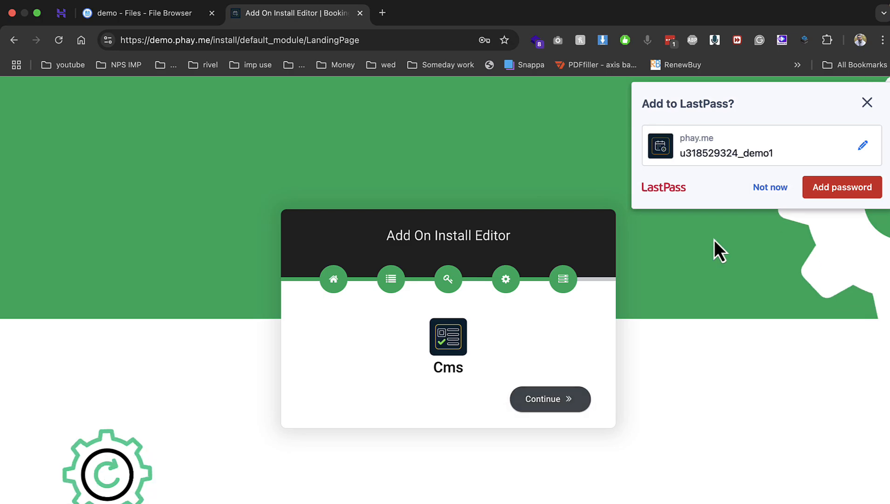
Install the Cms, Car Service, Paypal, Photography and Stripe add-ons through to Installation Finished
{"action": "left_click", "coordinate": [756, 194]}
{"action": "left_click", "coordinate": [554, 399]}
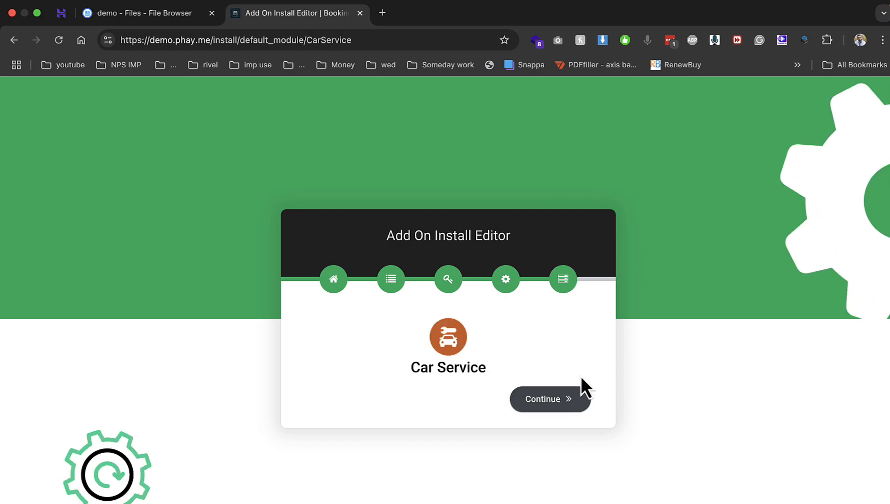
{"action": "left_click", "coordinate": [572, 400]}
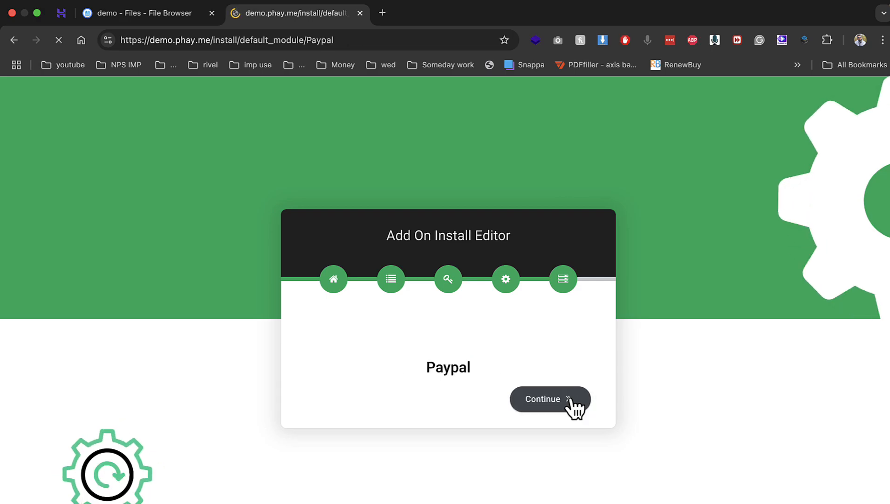
{"action": "left_click", "coordinate": [570, 399]}
{"action": "left_click", "coordinate": [571, 399]}
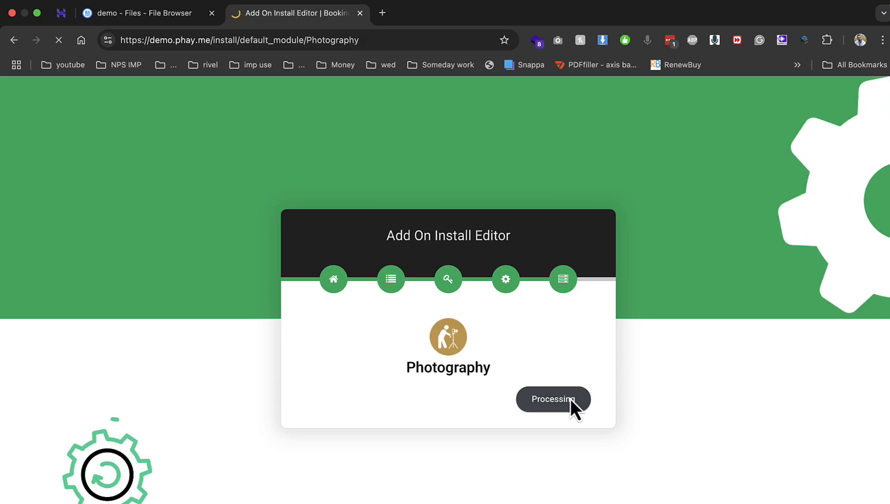
{"action": "left_click", "coordinate": [571, 399]}
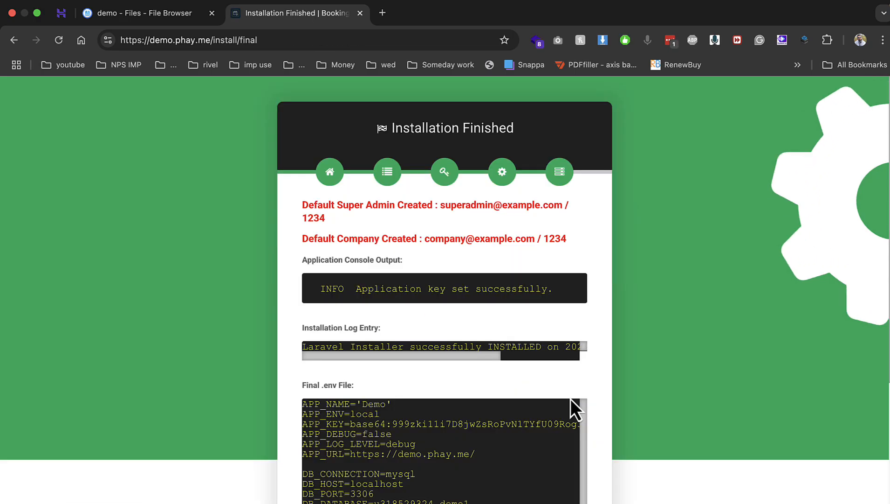
Select the default super admin login credentials shown on the finished page
{"action": "scroll", "coordinate": [441, 290], "scroll_direction": "down", "scroll_amount": 3}
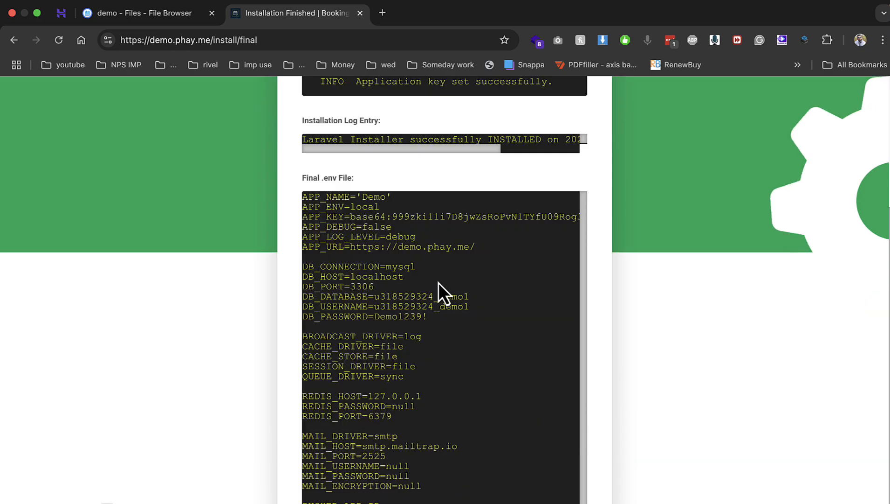
{"action": "scroll", "coordinate": [441, 289], "scroll_direction": "up", "scroll_amount": 3}
{"action": "left_click_drag", "start_coordinate": [442, 205], "coordinate": [562, 206]}
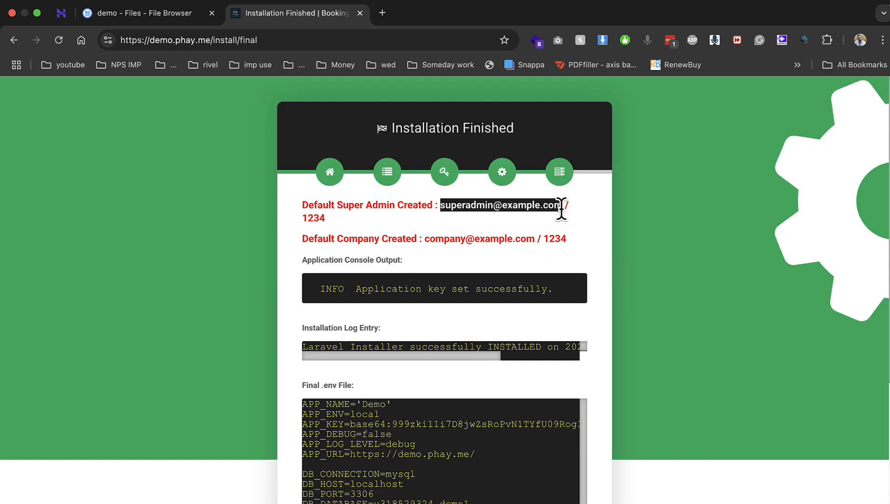
{"action": "left_click_drag", "start_coordinate": [426, 237], "coordinate": [571, 237]}
{"action": "scroll", "coordinate": [505, 243], "scroll_direction": "down", "scroll_amount": 6}
Close the File Browser tab and pin the Installation Finished tab
{"action": "right_click", "coordinate": [315, 13]}
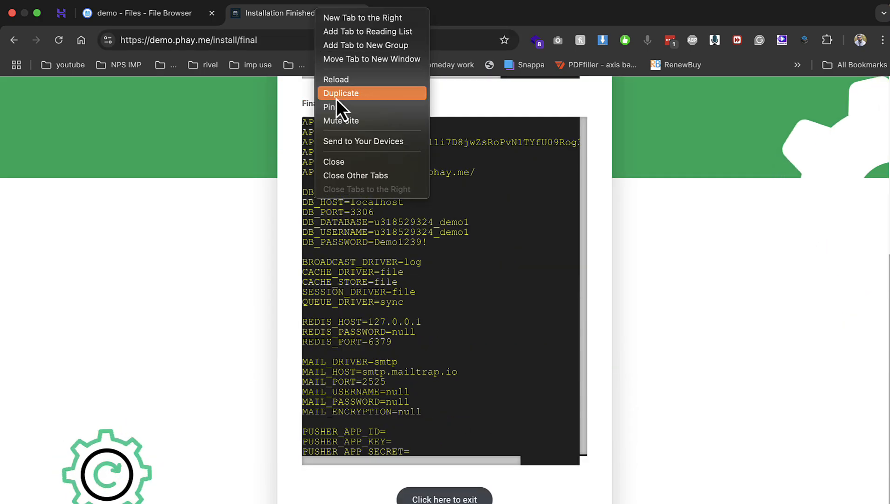
{"action": "key", "text": "Escape"}
{"action": "left_click", "coordinate": [213, 13]}
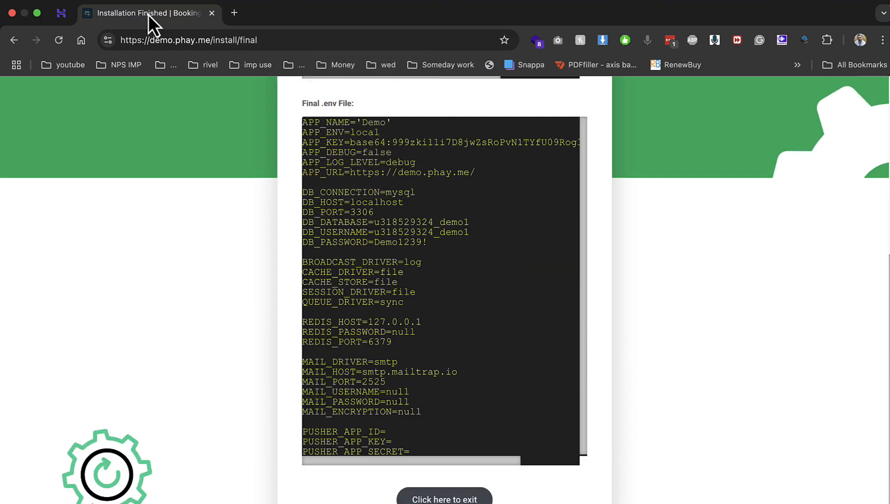
{"action": "right_click", "coordinate": [149, 14]}
{"action": "left_click", "coordinate": [171, 109]}
Open the exit link as a login page in a new tab and copy the super admin e-mail
{"action": "right_click", "coordinate": [430, 497]}
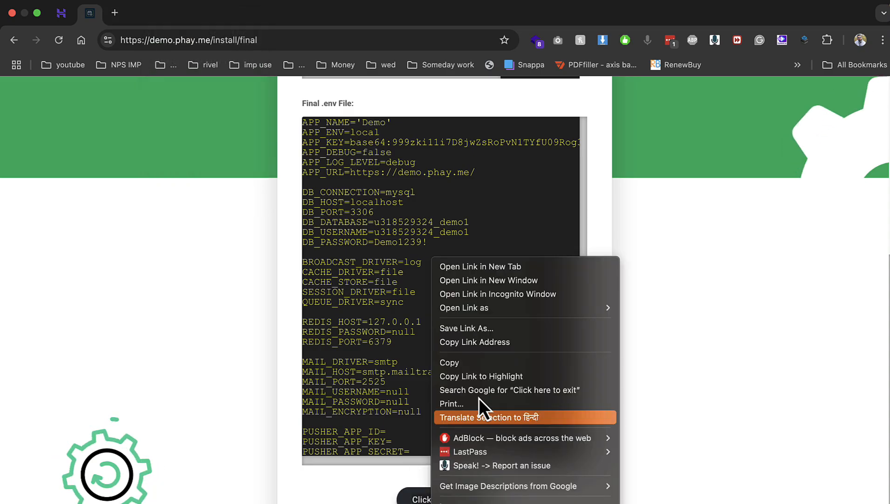
{"action": "left_click", "coordinate": [485, 264]}
{"action": "left_click", "coordinate": [169, 13]}
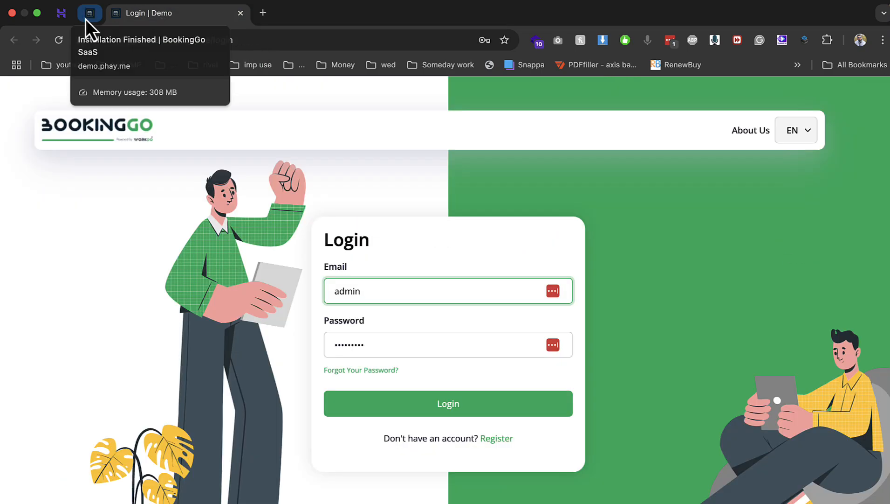
{"action": "left_click", "coordinate": [86, 19]}
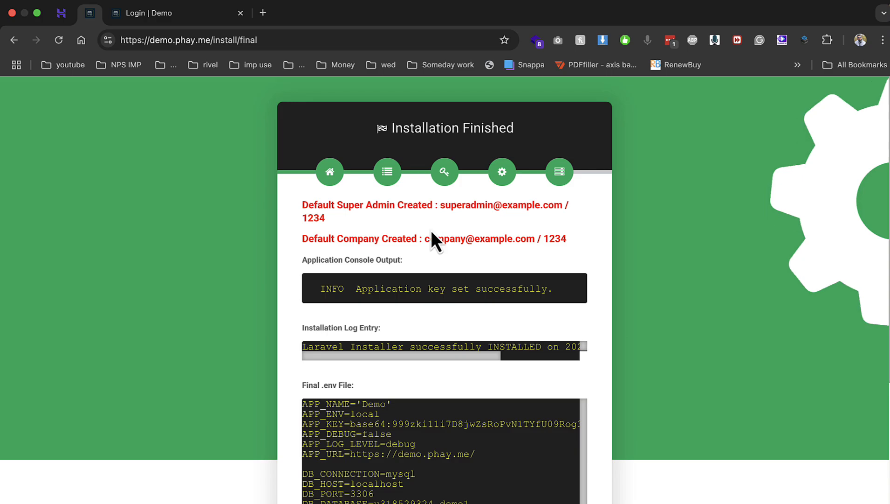
{"action": "left_click_drag", "start_coordinate": [440, 205], "coordinate": [563, 205]}
{"action": "key", "text": "super+c"}
Log in to BookingGo with the default super admin e-mail and password
{"action": "left_click", "coordinate": [189, 13]}
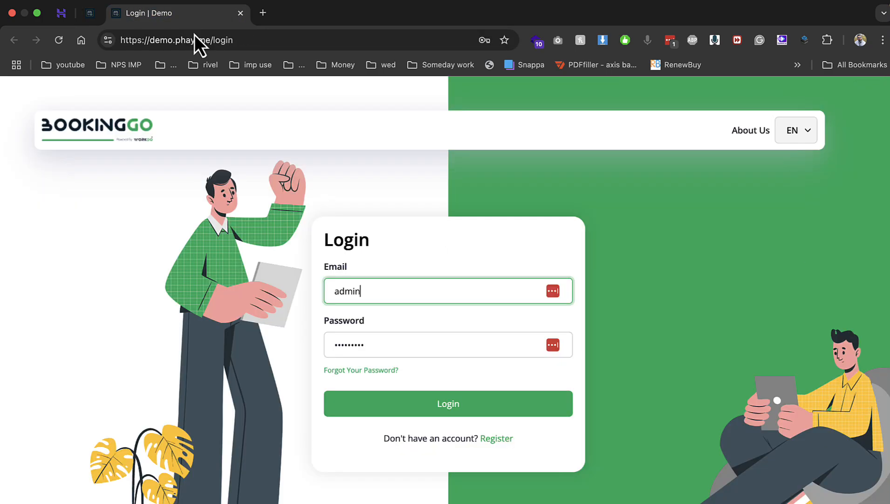
{"action": "double_click", "coordinate": [394, 283]}
{"action": "key", "text": "super+v"}
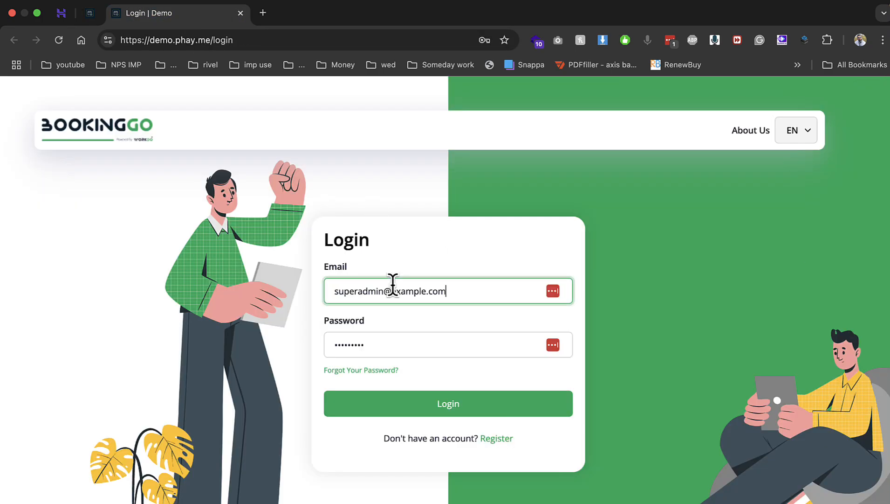
{"action": "key", "text": "Tab"}
{"action": "type", "text": "1"}
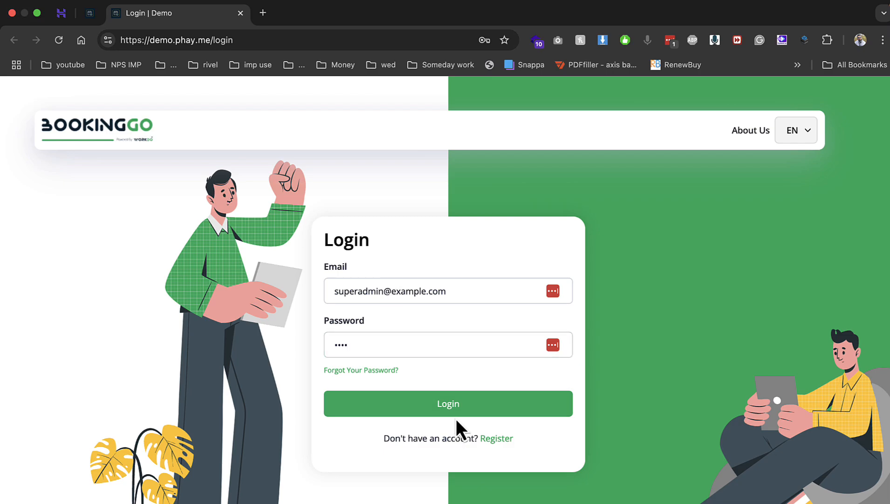
{"action": "left_click", "coordinate": [455, 411]}
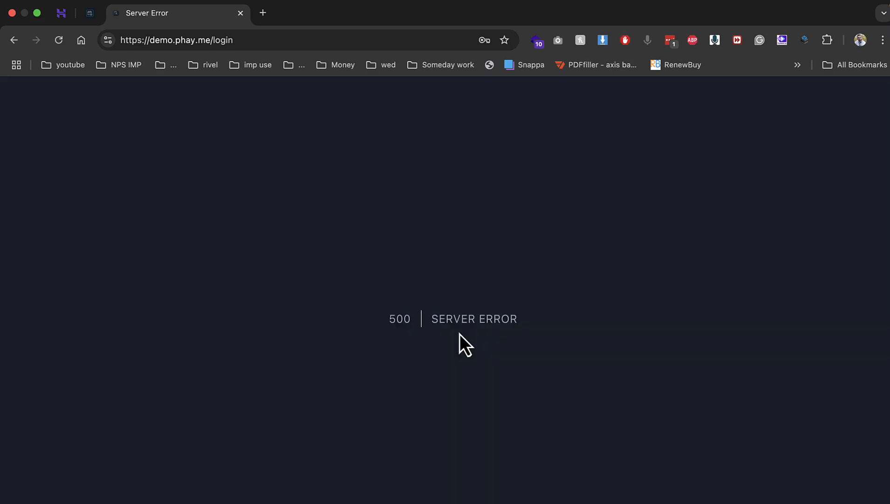
{"action": "left_click", "coordinate": [756, 188]}
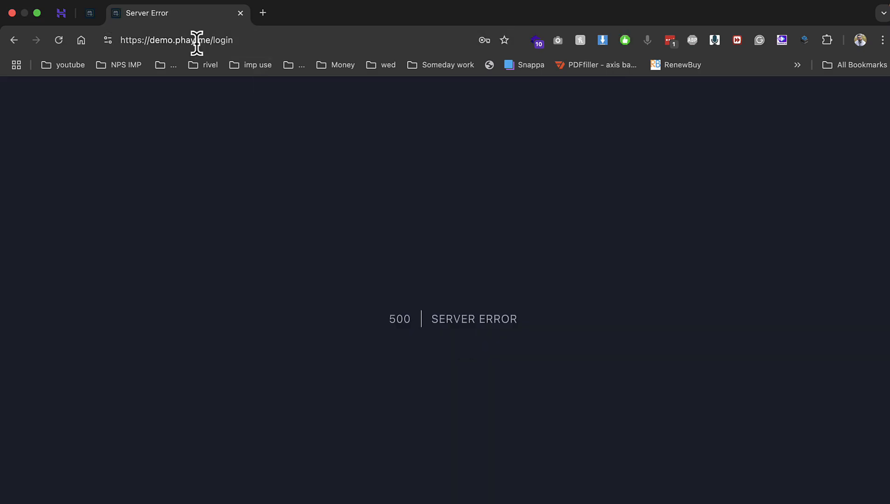
Load the site root Dashboard and review Subscribers, cancelling the New Subscriber form
{"action": "double_click", "coordinate": [219, 39]}
{"action": "key", "text": "BackSpace"}
{"action": "left_click", "coordinate": [328, 71]}
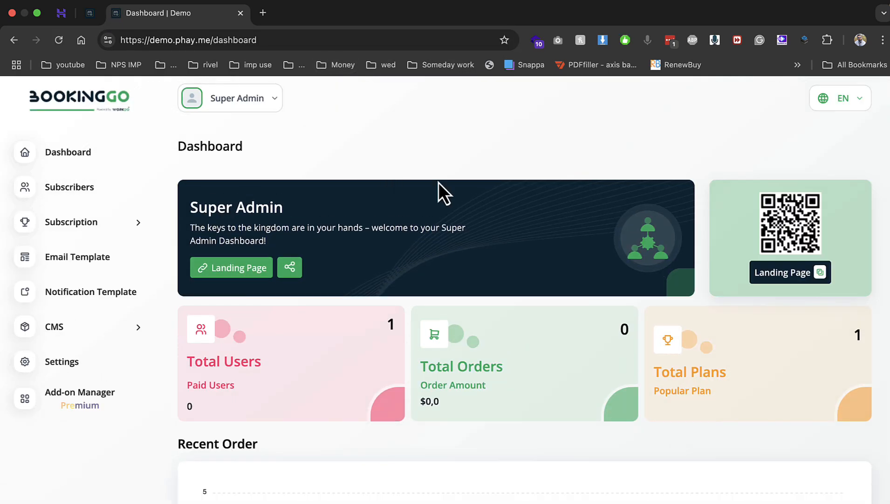
{"action": "left_click", "coordinate": [101, 192]}
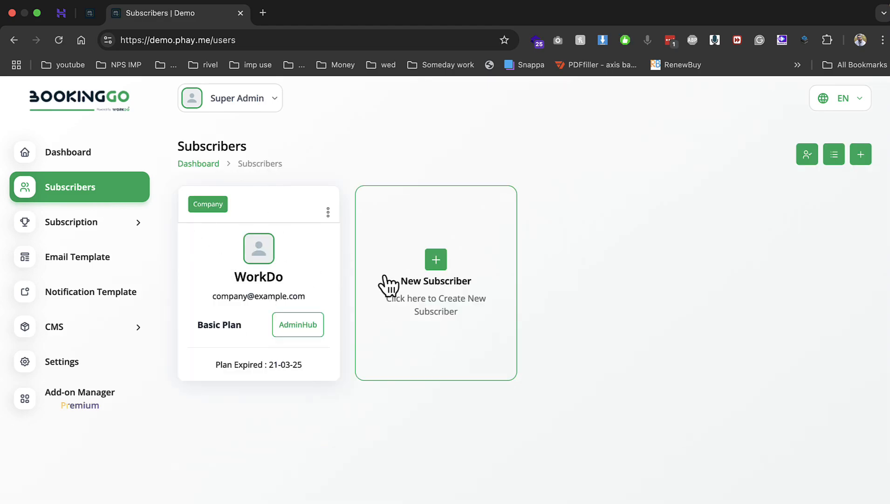
{"action": "left_click", "coordinate": [436, 259]}
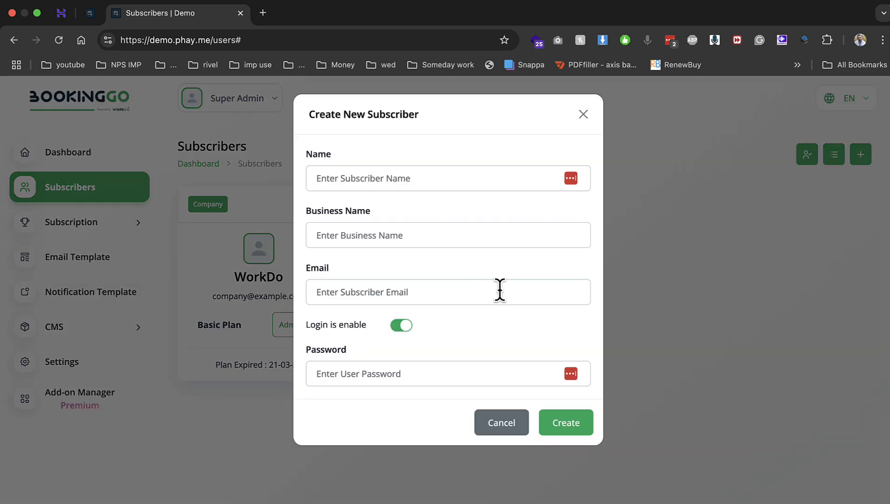
{"action": "left_click", "coordinate": [518, 436]}
Open Subscription Setting and start a new subscription plan
{"action": "left_click", "coordinate": [124, 229]}
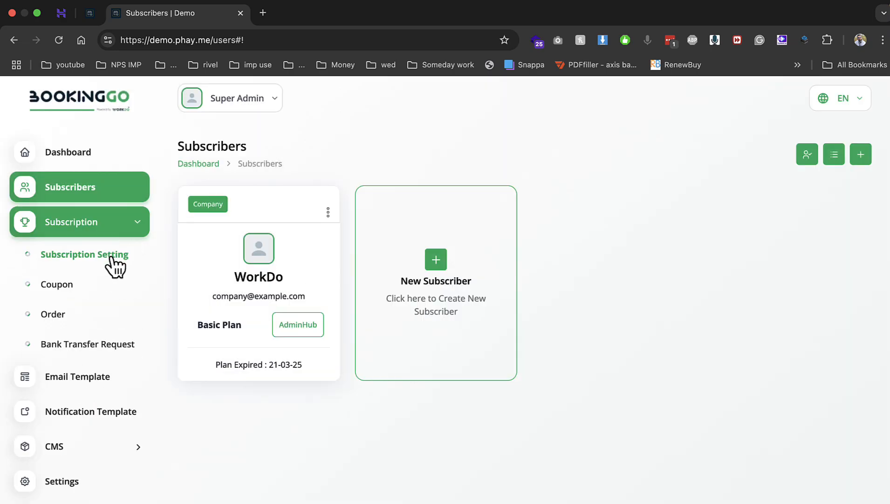
{"action": "scroll", "coordinate": [380, 274], "scroll_direction": "down", "scroll_amount": 3}
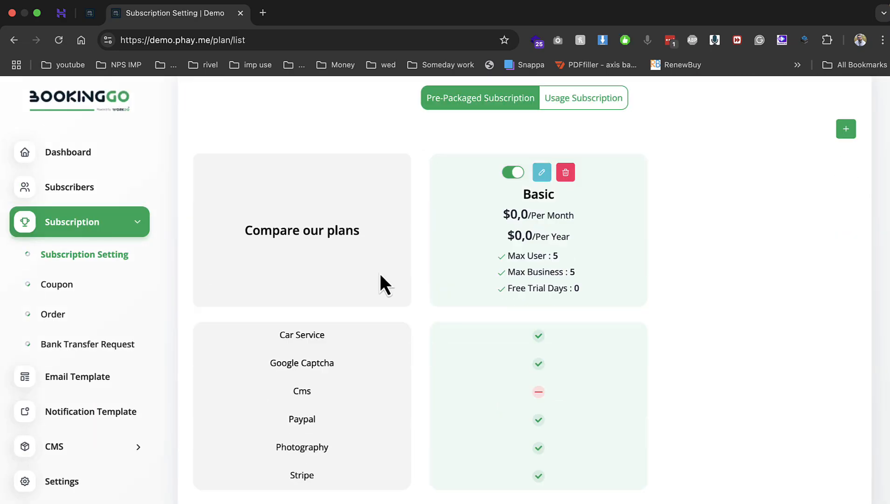
{"action": "scroll", "coordinate": [531, 182], "scroll_direction": "up", "scroll_amount": 3}
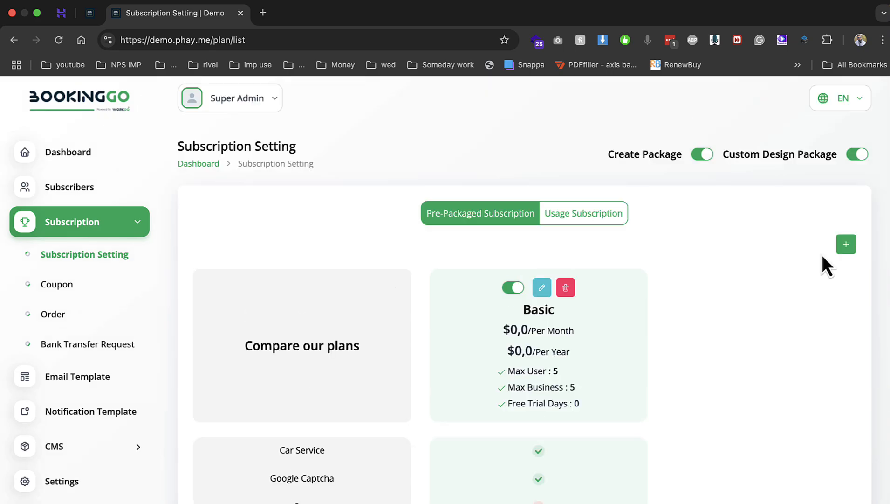
{"action": "left_click", "coordinate": [847, 243]}
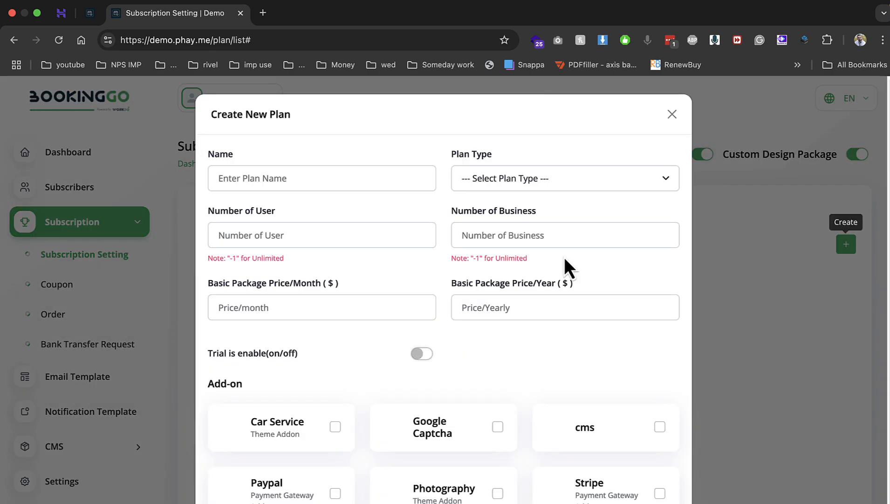
Name the plan silver, make it Paid, with 2 users, 2 businesses, $10/month and $100/year
{"action": "left_click", "coordinate": [353, 179]}
{"action": "type", "text": "silver"}
{"action": "key", "text": "Tab"}
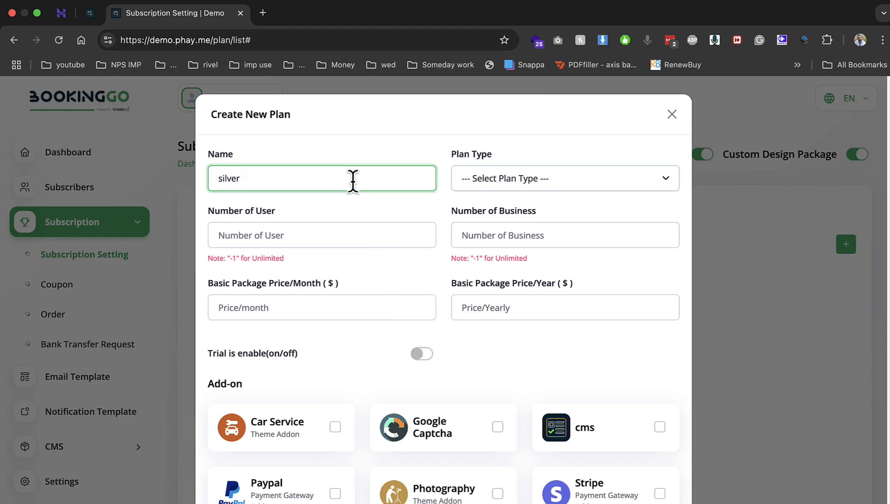
{"action": "left_click", "coordinate": [492, 184]}
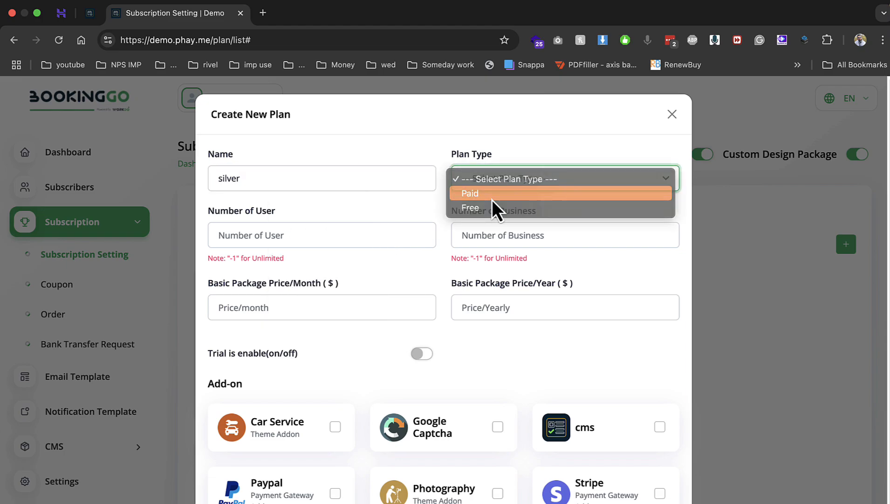
{"action": "left_click", "coordinate": [492, 198]}
{"action": "left_click", "coordinate": [353, 231]}
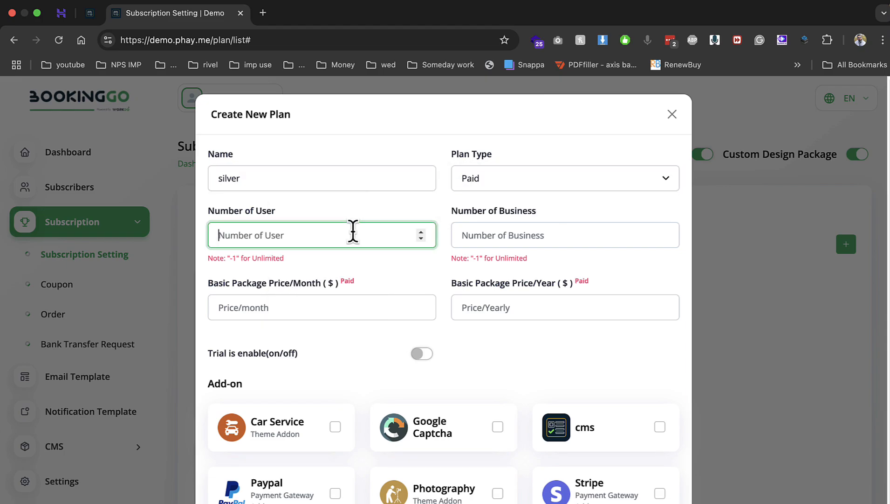
{"action": "key", "text": "Tab"}
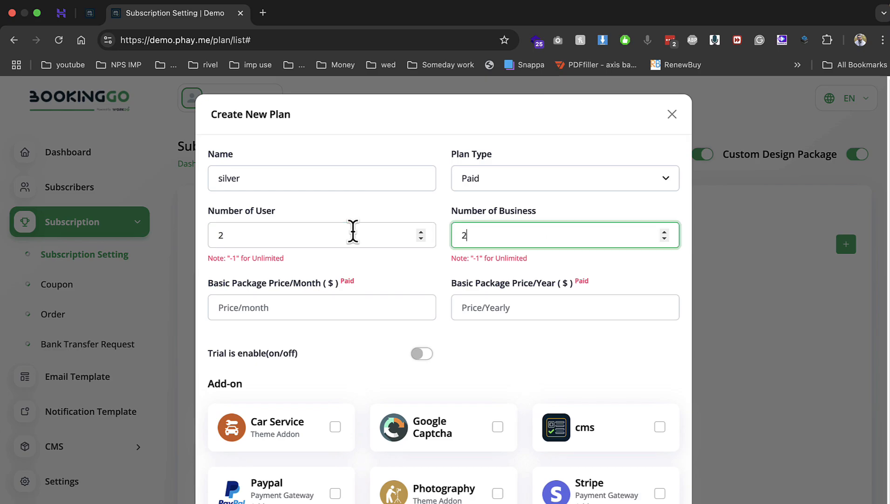
{"action": "key", "text": "Tab"}
{"action": "key", "text": "Tab"}
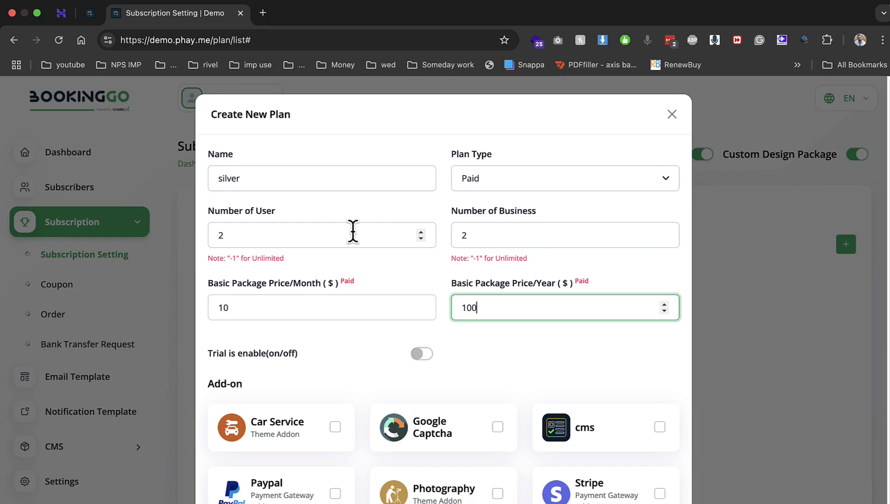
Include the Car Service, Google Captcha and Stripe add-ons and save the silver plan
{"action": "scroll", "coordinate": [355, 280], "scroll_direction": "down", "scroll_amount": 2}
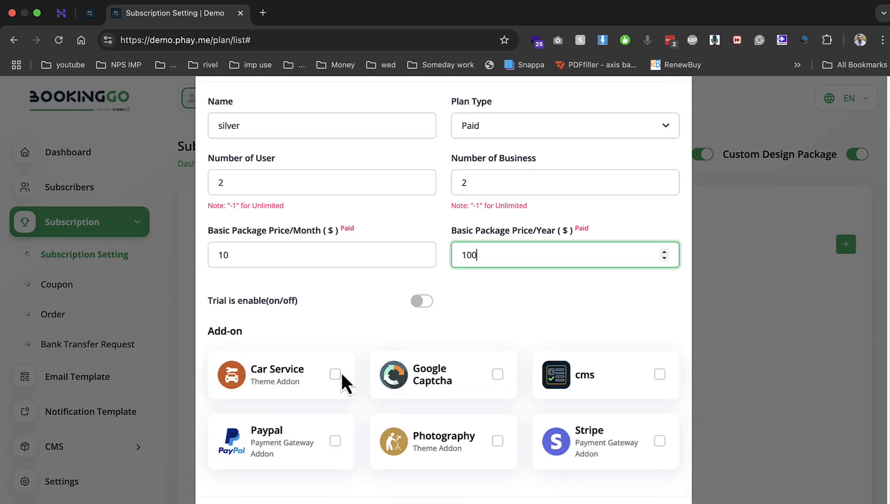
{"action": "left_click", "coordinate": [336, 374]}
{"action": "left_click", "coordinate": [498, 374]}
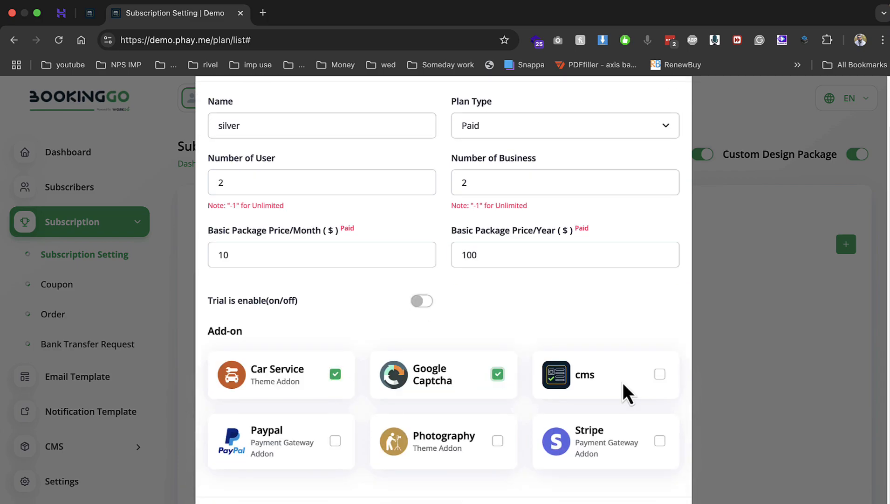
{"action": "left_click", "coordinate": [660, 441]}
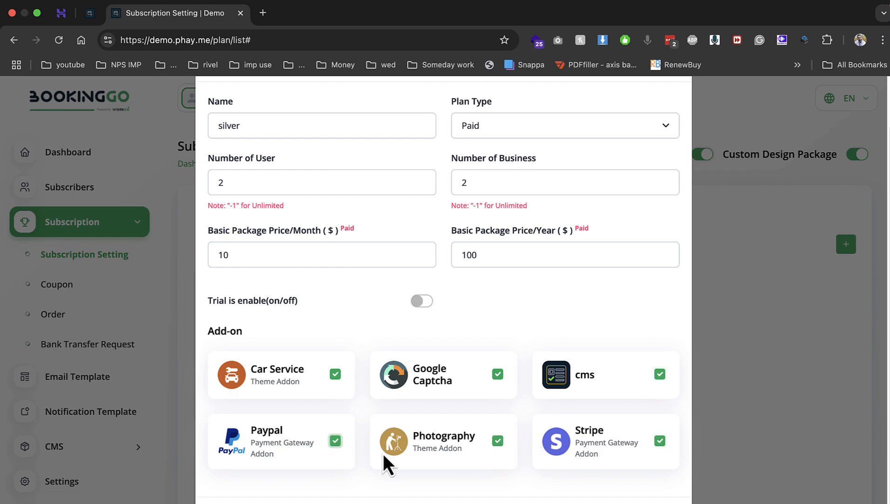
{"action": "left_click", "coordinate": [652, 502]}
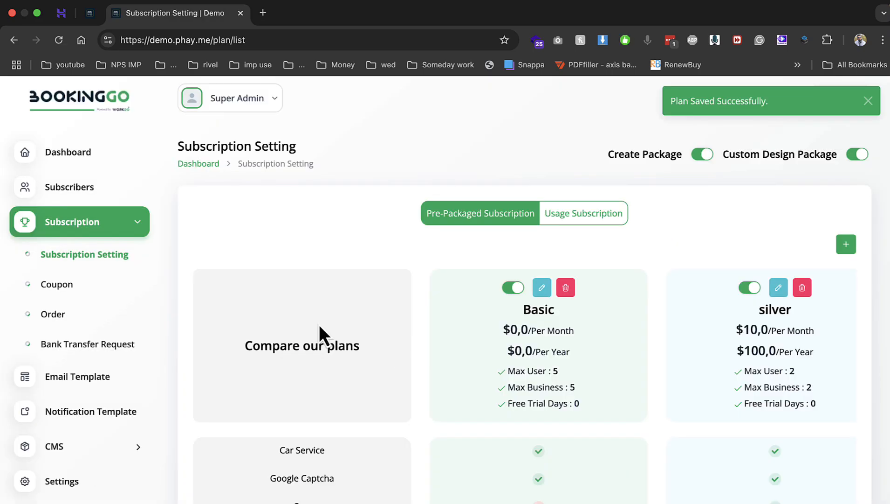
{"action": "scroll", "coordinate": [318, 324], "scroll_direction": "down", "scroll_amount": 2}
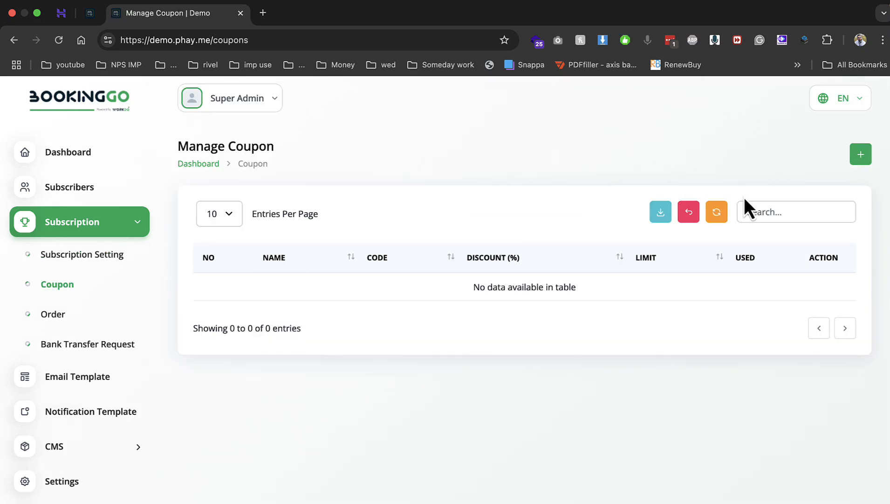
Attempt a coupon xmas with 10% discount, limit 10 and an auto-generated code
{"action": "left_click", "coordinate": [860, 156]}
{"action": "left_click", "coordinate": [429, 185]}
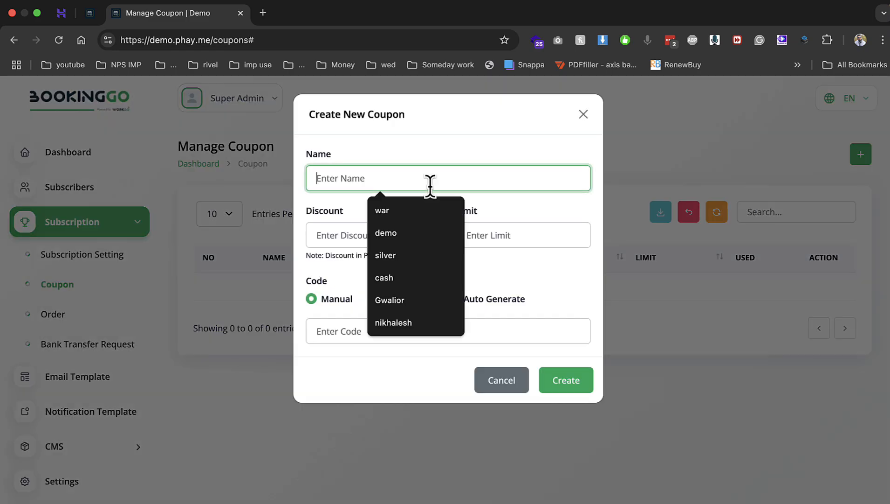
{"action": "type", "text": "xmas"}
{"action": "left_click", "coordinate": [329, 226]}
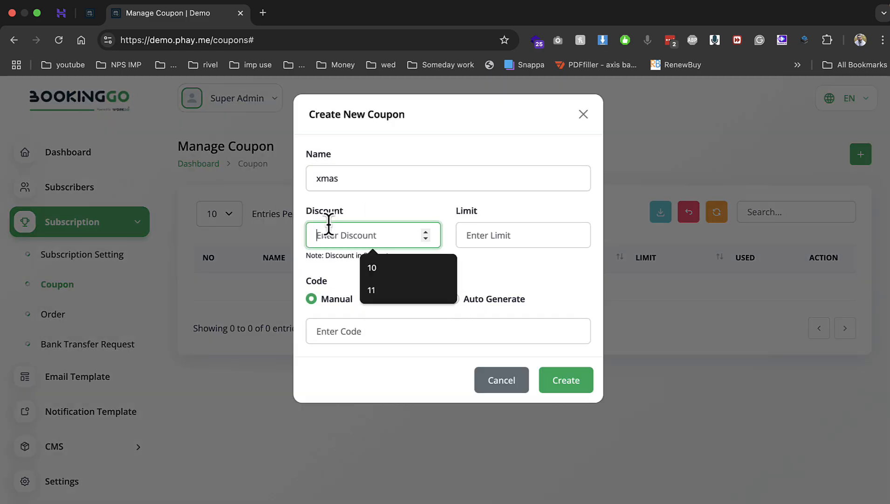
{"action": "type", "text": "10"}
{"action": "key", "text": "Tab"}
{"action": "type", "text": "10"}
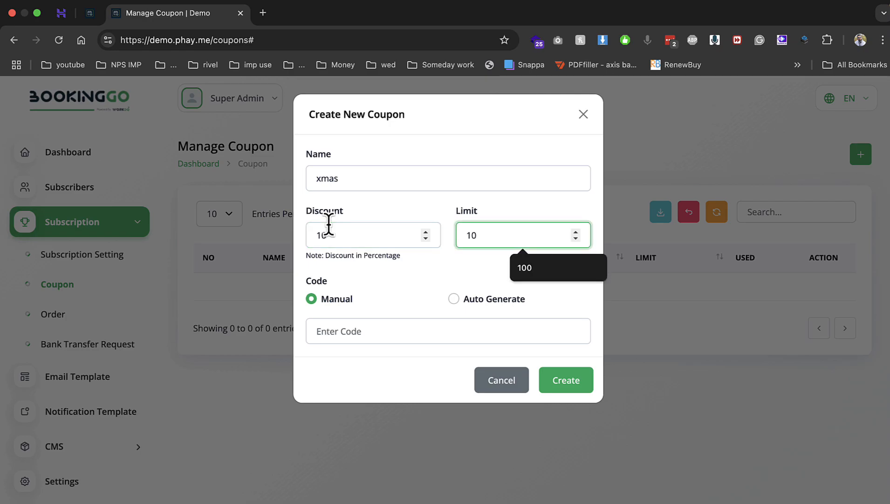
{"action": "left_click", "coordinate": [469, 300]}
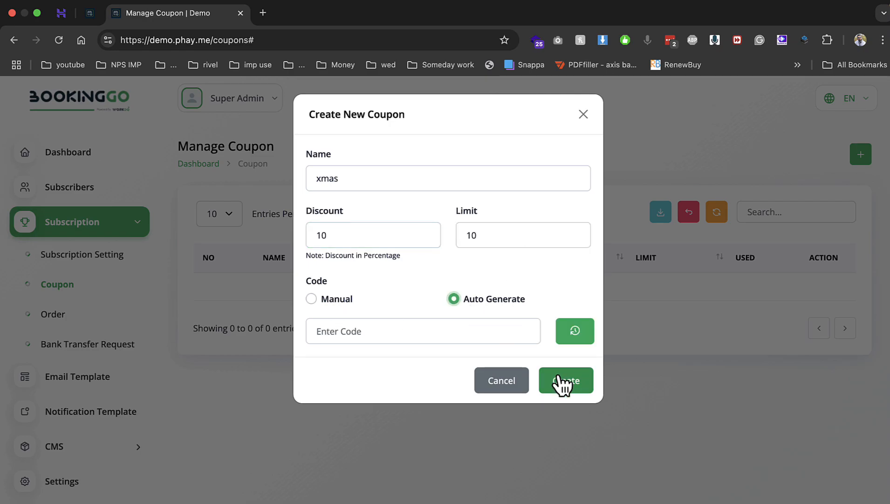
{"action": "left_click", "coordinate": [563, 384]}
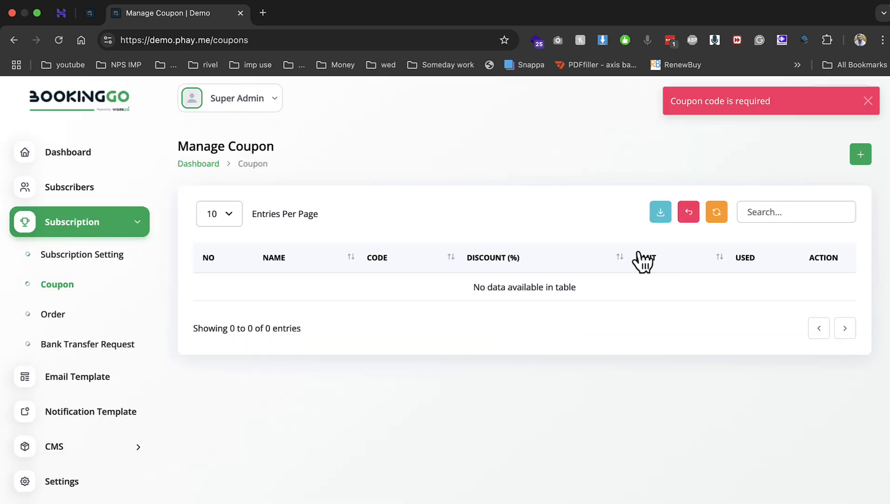
Re-enter the coupon as xmas with 10% discount and a usage limit of 10
{"action": "left_click", "coordinate": [860, 154]}
{"action": "left_click", "coordinate": [368, 179]}
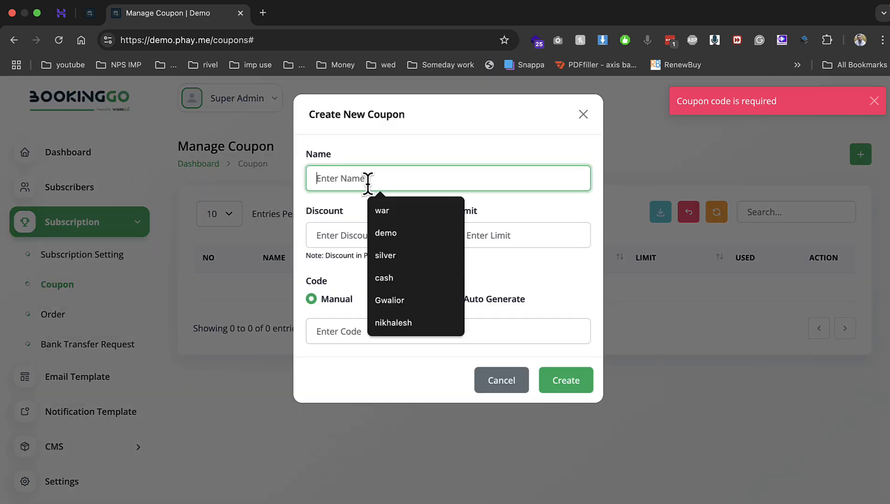
{"action": "type", "text": "xmas"}
{"action": "key", "text": "Tab"}
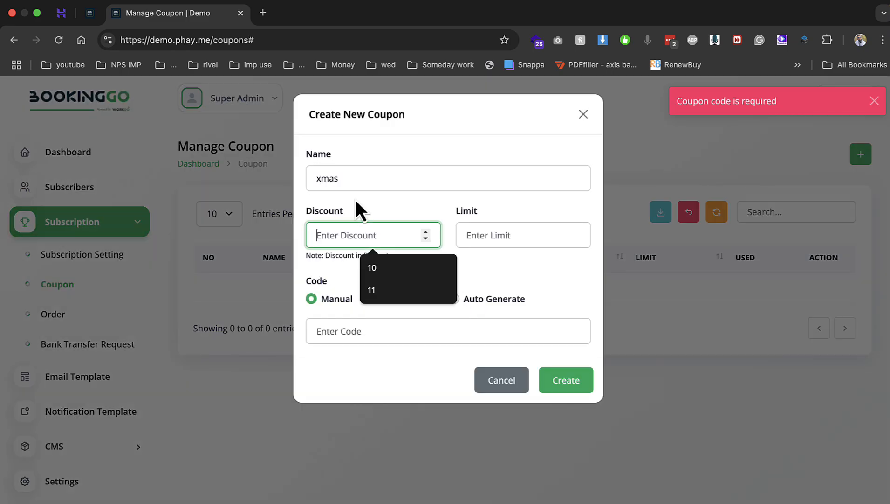
{"action": "type", "text": "10"}
{"action": "key", "text": "Tab"}
{"action": "type", "text": "10"}
Give the coupon the manual code XMAS and create it
{"action": "key", "text": "Tab"}
{"action": "key", "text": "Tab"}
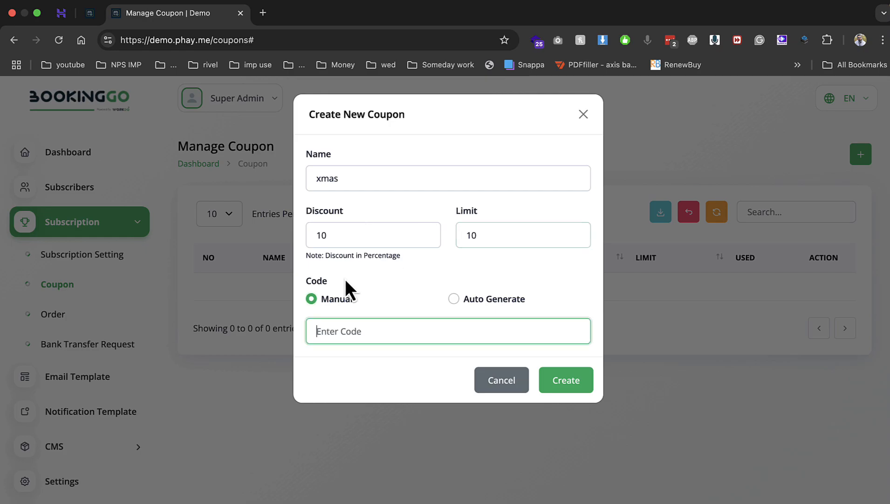
{"action": "type", "text": "xmas"}
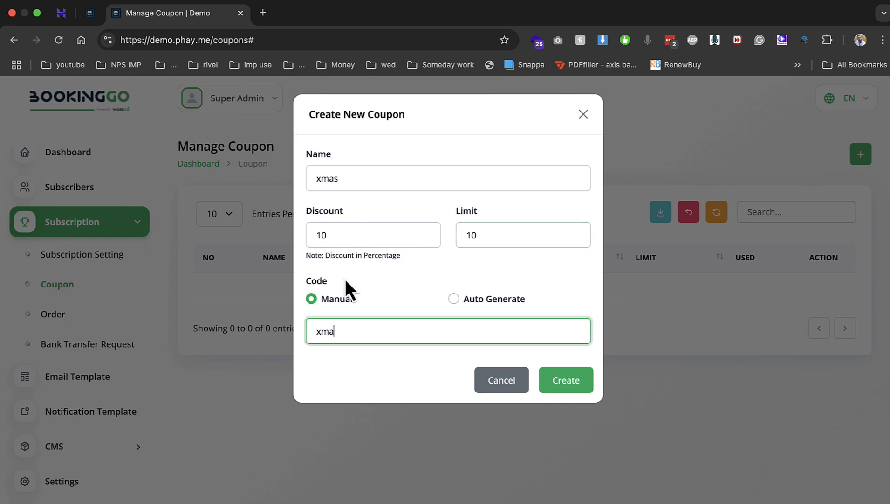
{"action": "left_click", "coordinate": [570, 385]}
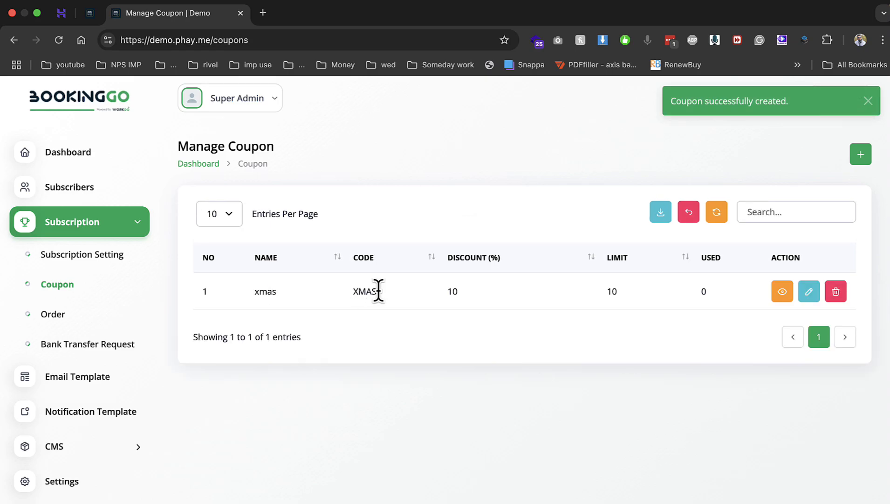
{"action": "left_click_drag", "start_coordinate": [359, 291], "coordinate": [416, 293]}
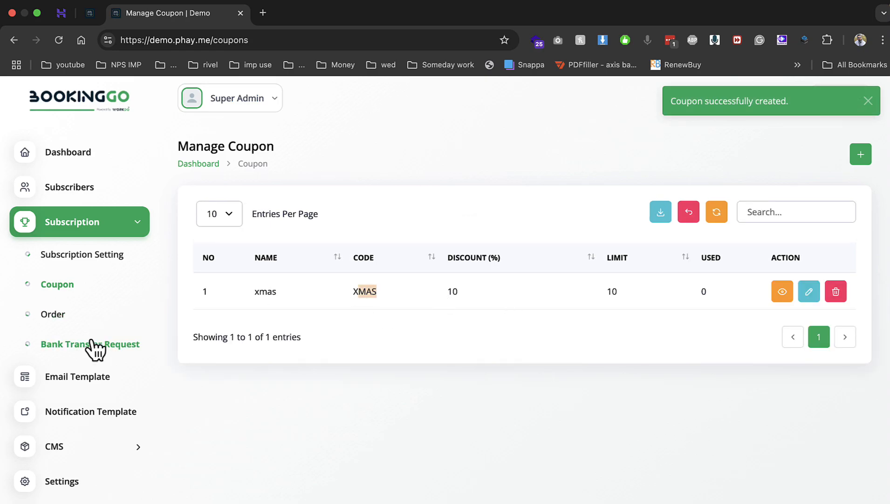
{"action": "left_click", "coordinate": [61, 376]}
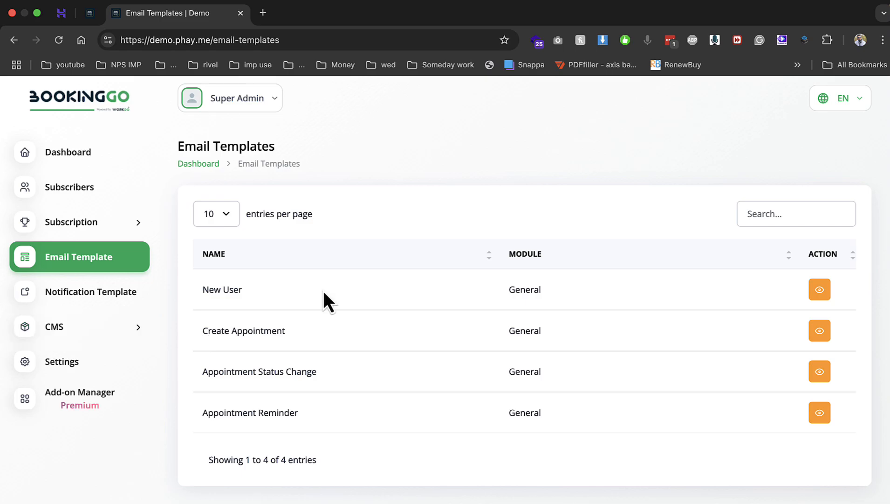
View the New User email template
{"action": "left_click", "coordinate": [820, 290]}
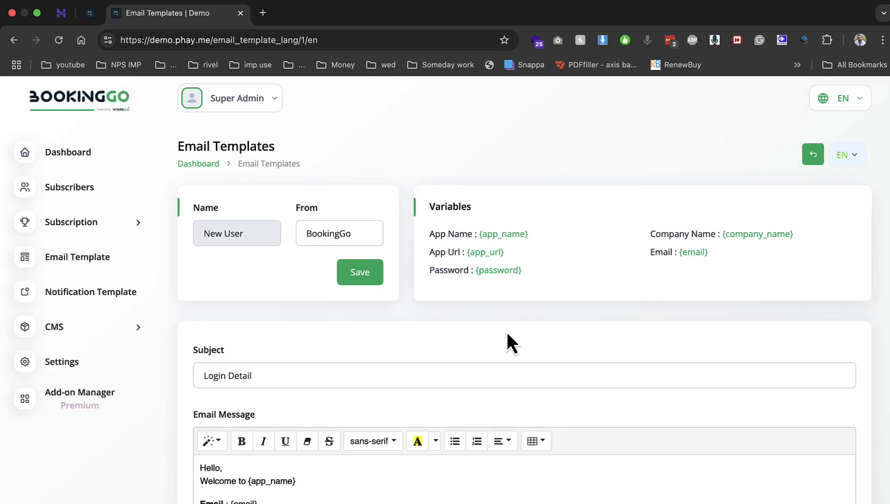
{"action": "scroll", "coordinate": [438, 353], "scroll_direction": "down", "scroll_amount": 3}
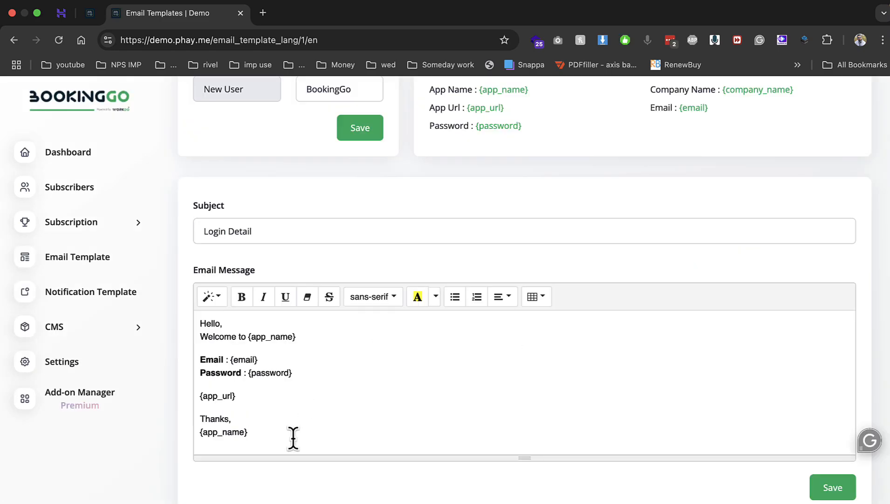
{"action": "scroll", "coordinate": [293, 437], "scroll_direction": "up", "scroll_amount": 3}
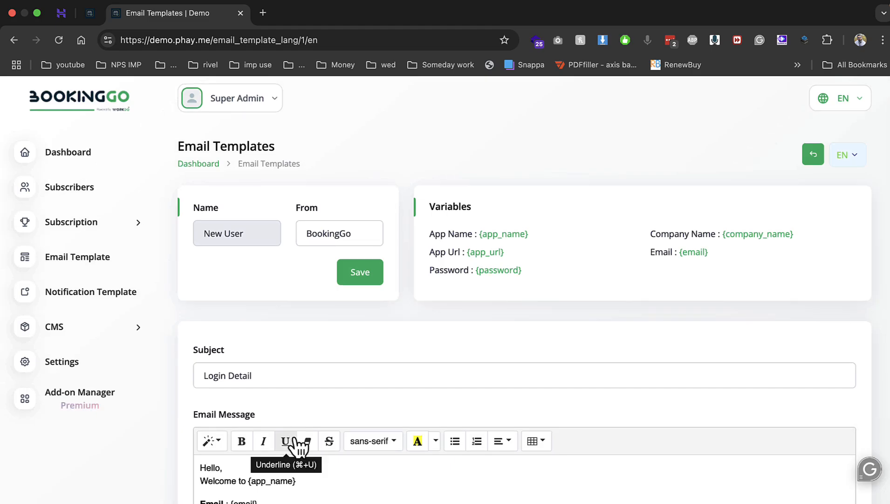
Review the Top Bar offer message in CMS Landing Page, then go to Settings
{"action": "left_click", "coordinate": [117, 326]}
{"action": "left_click", "coordinate": [94, 360]}
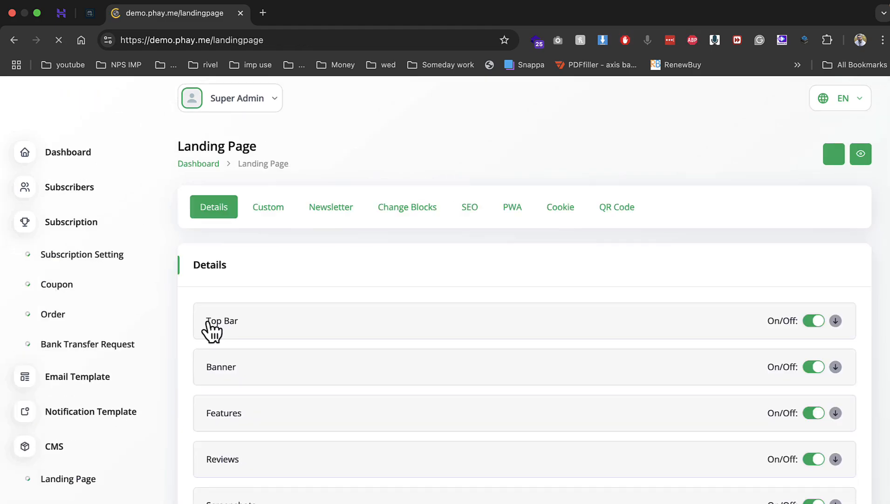
{"action": "scroll", "coordinate": [408, 332], "scroll_direction": "down", "scroll_amount": 5}
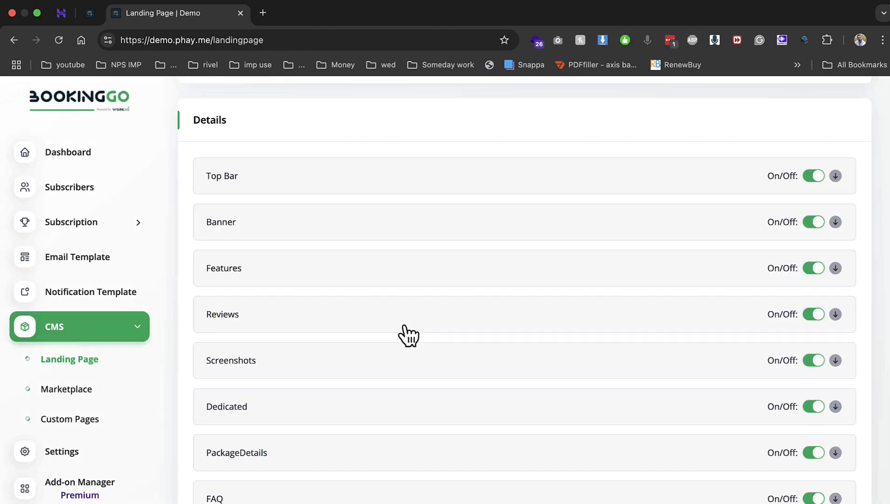
{"action": "scroll", "coordinate": [404, 326], "scroll_direction": "up", "scroll_amount": 5}
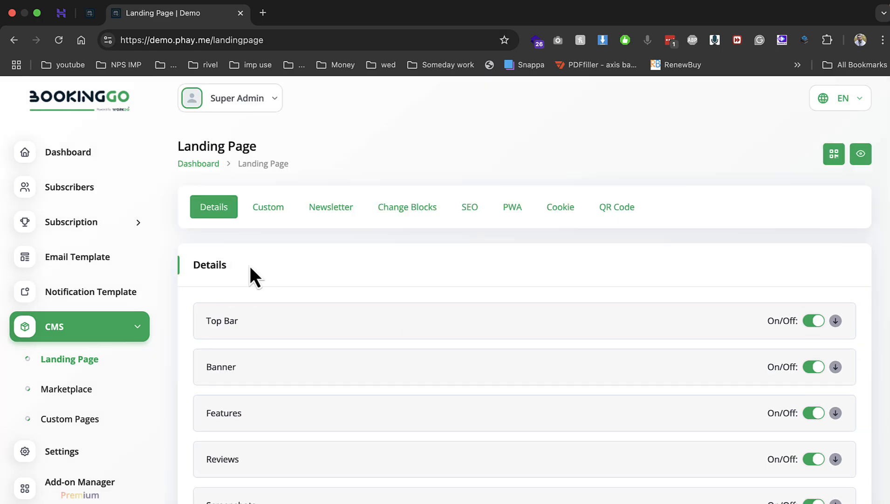
{"action": "left_click", "coordinate": [222, 322]}
{"action": "scroll", "coordinate": [333, 407], "scroll_direction": "down", "scroll_amount": 3}
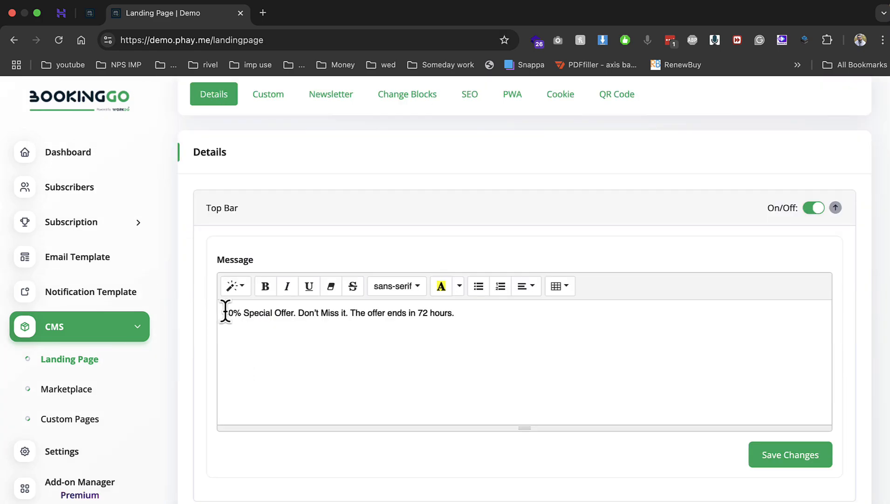
{"action": "left_click_drag", "start_coordinate": [228, 312], "coordinate": [182, 314]}
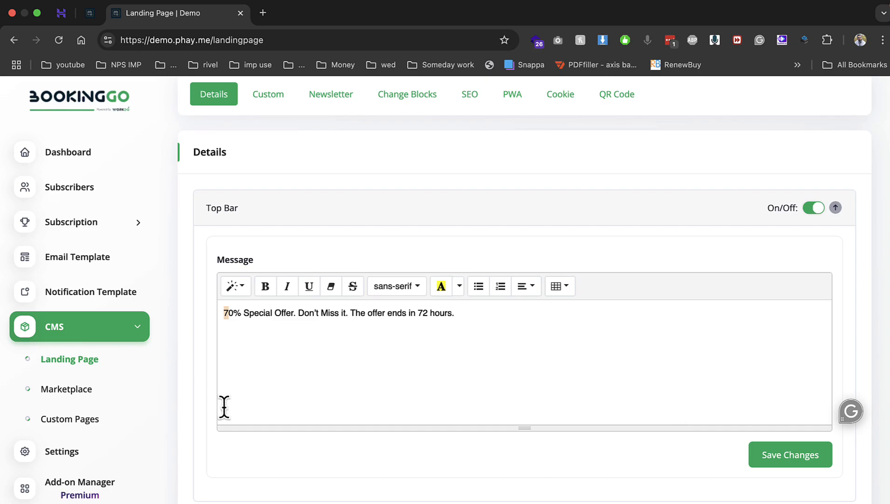
{"action": "left_click", "coordinate": [127, 450]}
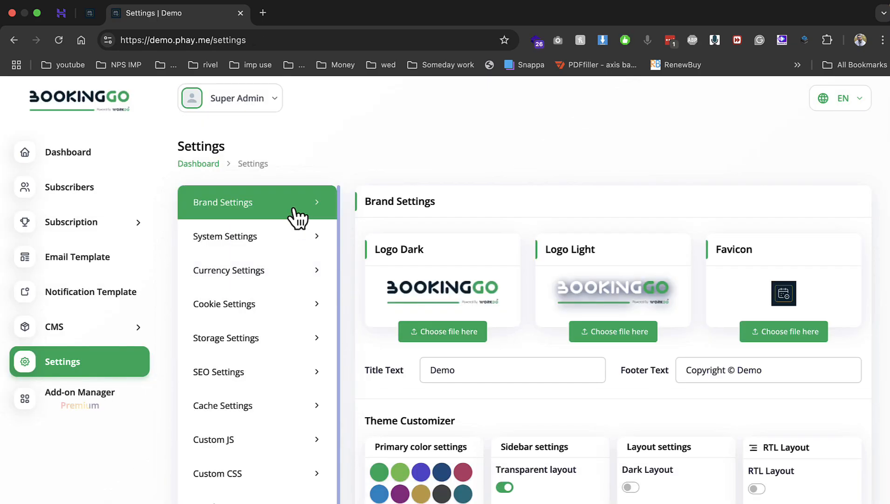
Turn on Enable Landing Page in Brand Settings
{"action": "left_click", "coordinate": [295, 209]}
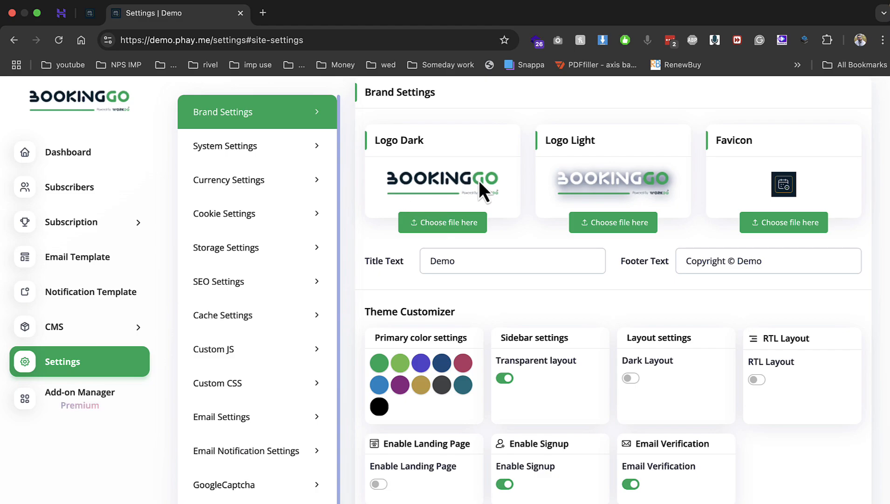
{"action": "scroll", "coordinate": [553, 261], "scroll_direction": "up", "scroll_amount": 1}
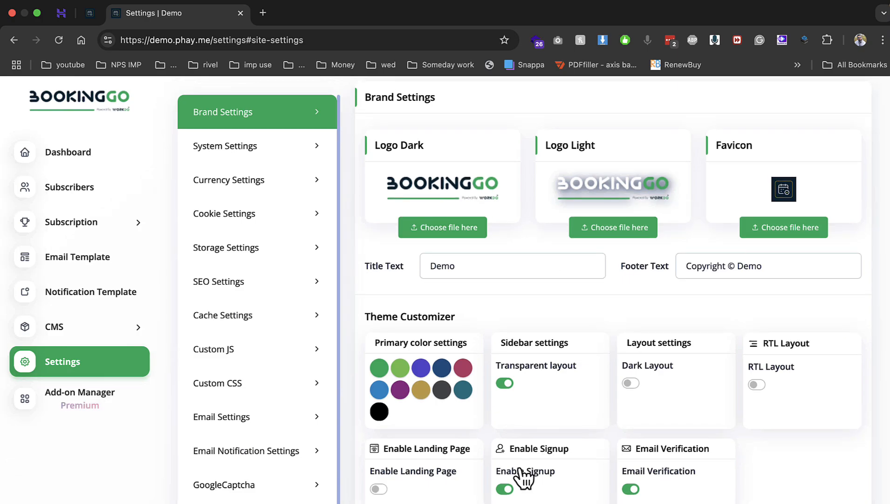
{"action": "left_click", "coordinate": [379, 489]}
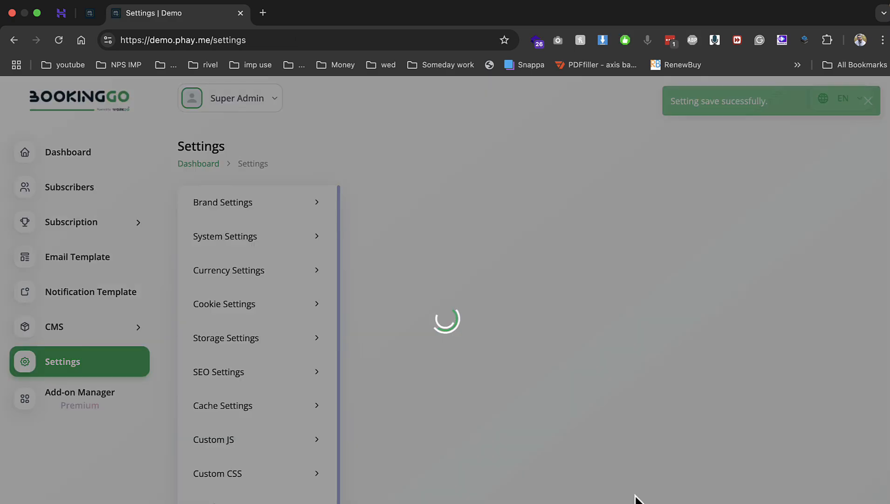
{"action": "scroll", "coordinate": [616, 451], "scroll_direction": "down", "scroll_amount": 12}
{"action": "scroll", "coordinate": [616, 451], "scroll_direction": "down", "scroll_amount": 5}
{"action": "scroll", "coordinate": [564, 452], "scroll_direction": "up", "scroll_amount": 8}
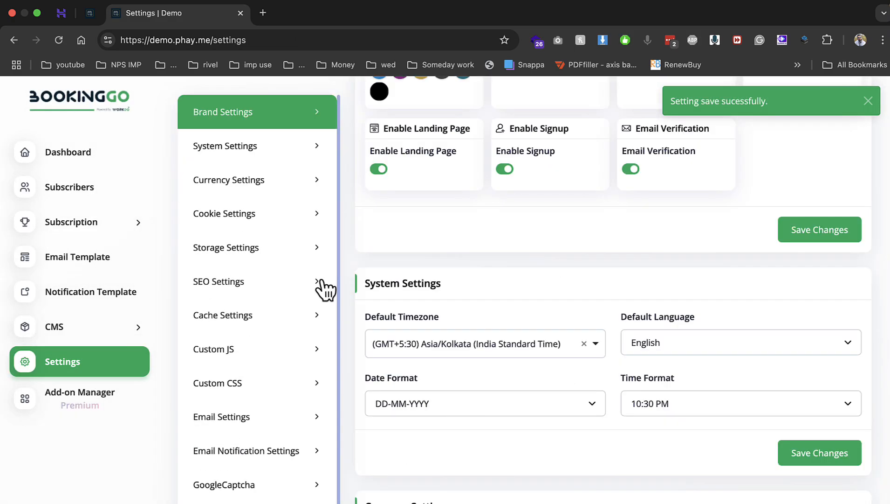
Keep $ - USD as the default currency and save the currency settings
{"action": "left_click", "coordinate": [267, 148]}
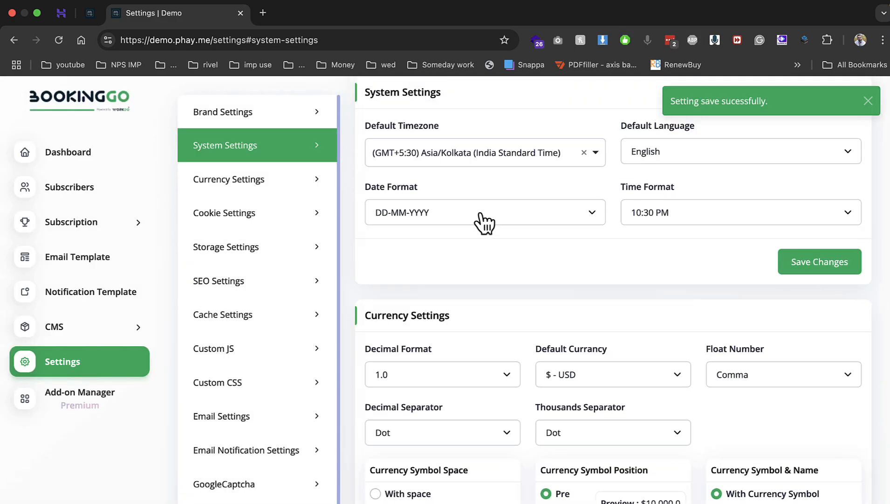
{"action": "left_click", "coordinate": [593, 377]}
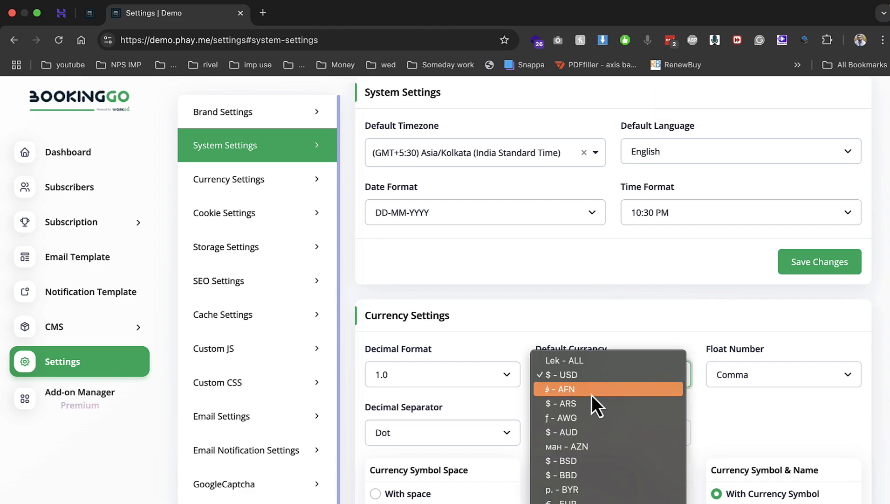
{"action": "scroll", "coordinate": [592, 394], "scroll_direction": "down", "scroll_amount": 5}
{"action": "scroll", "coordinate": [591, 395], "scroll_direction": "down", "scroll_amount": 3}
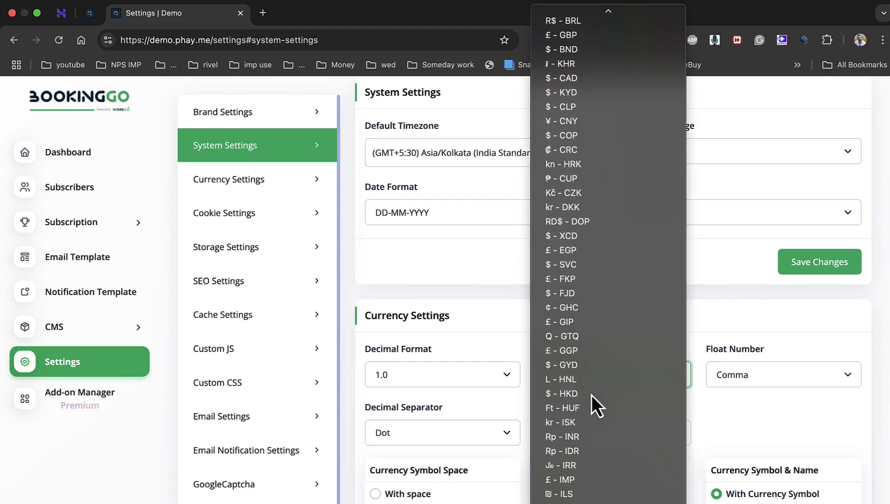
{"action": "key", "text": "j"}
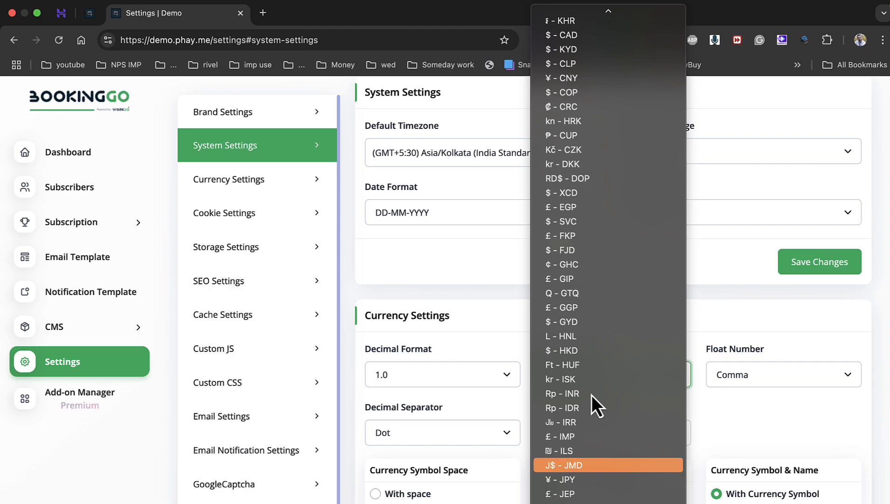
{"action": "scroll", "coordinate": [609, 429], "scroll_direction": "down", "scroll_amount": 15}
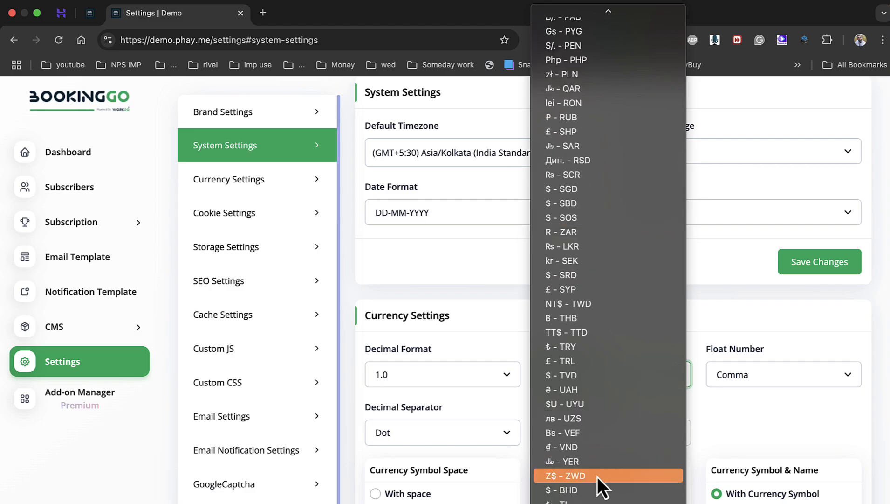
{"action": "scroll", "coordinate": [596, 476], "scroll_direction": "up", "scroll_amount": 1}
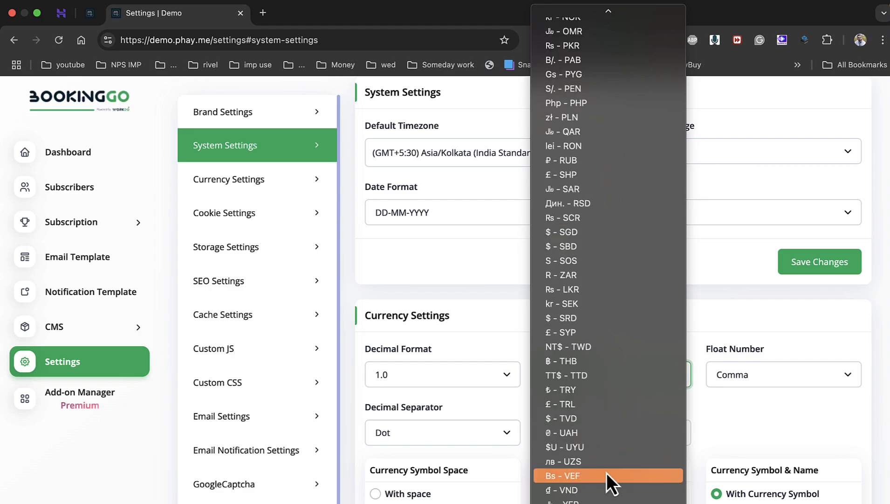
{"action": "left_click", "coordinate": [767, 432]}
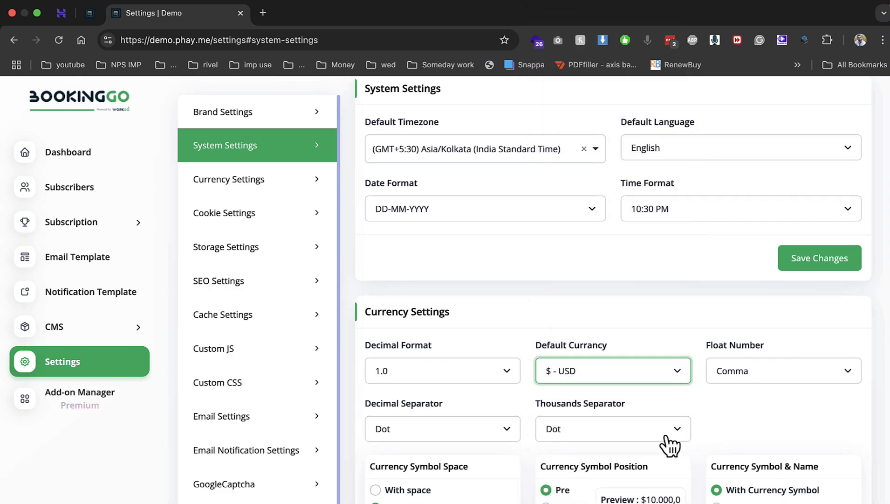
{"action": "scroll", "coordinate": [606, 462], "scroll_direction": "down", "scroll_amount": 1}
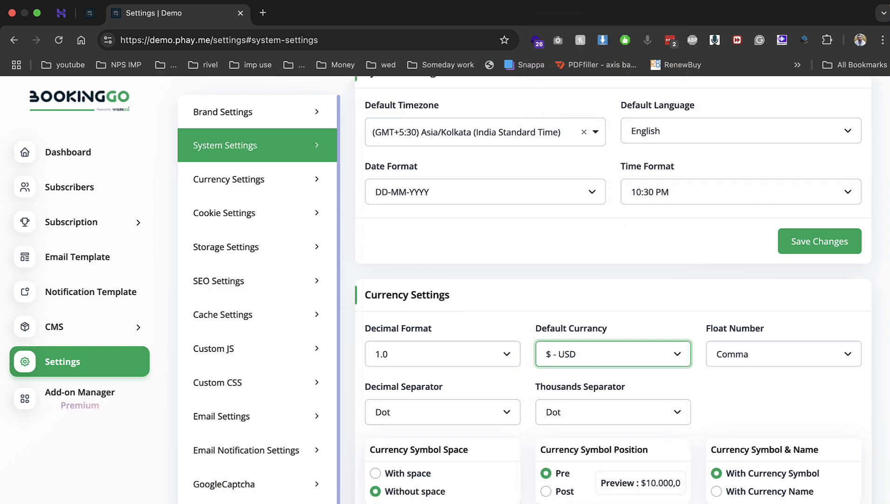
{"action": "left_click", "coordinate": [280, 184]}
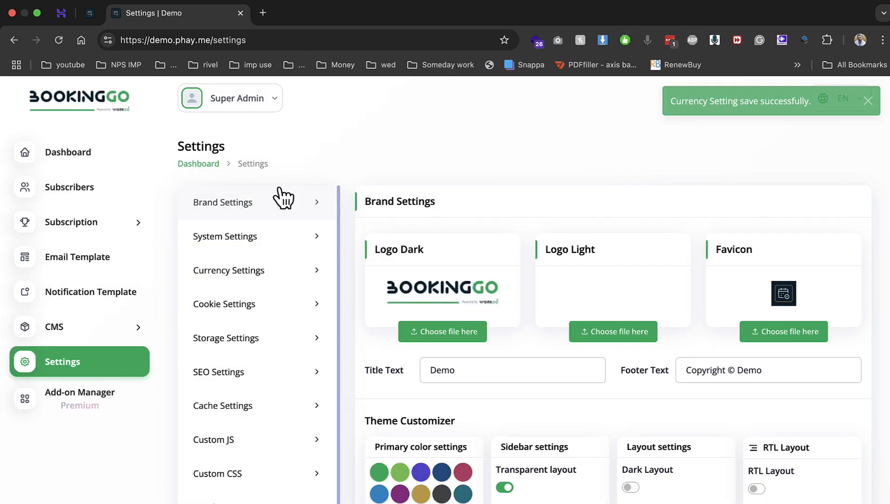
Move from Currency and Cookie to Storage Settings and select the AWS S3 option
{"action": "left_click", "coordinate": [264, 270]}
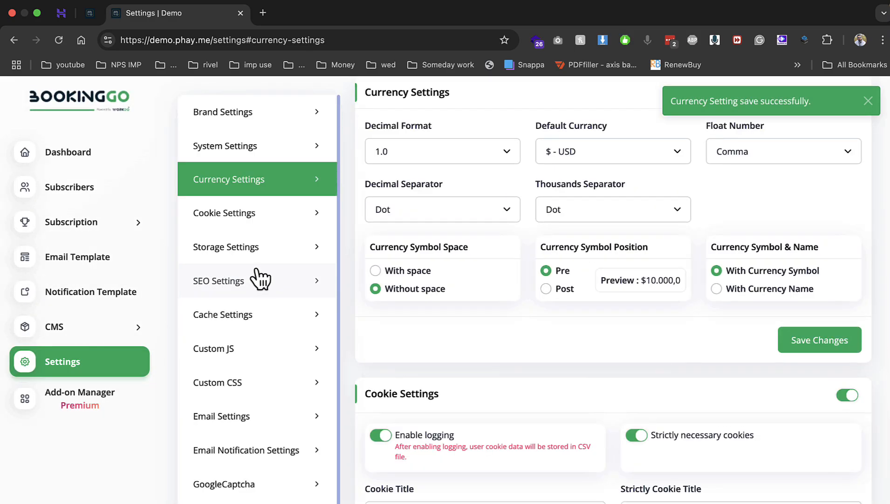
{"action": "left_click", "coordinate": [251, 219]}
{"action": "left_click", "coordinate": [251, 249]}
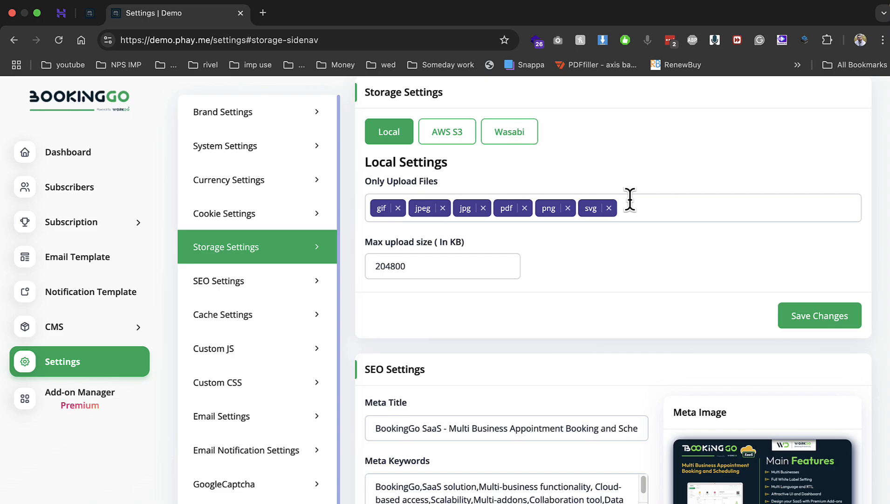
{"action": "left_click", "coordinate": [460, 135]}
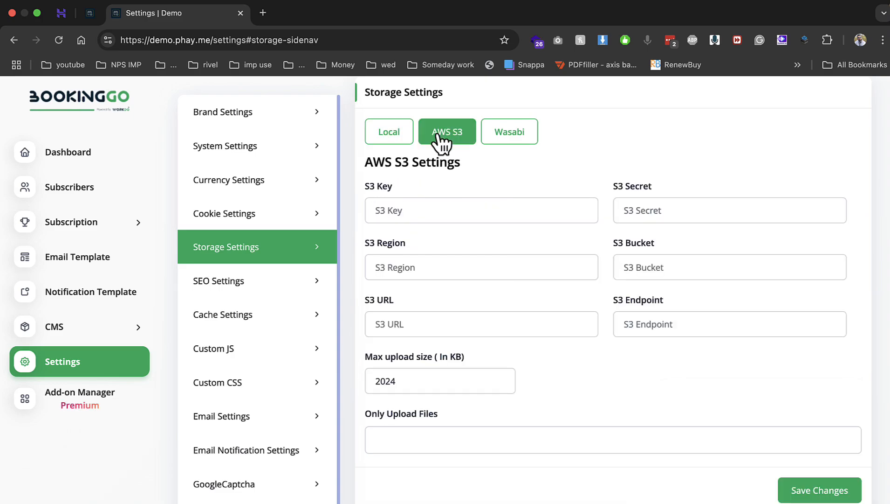
{"action": "left_click", "coordinate": [394, 137]}
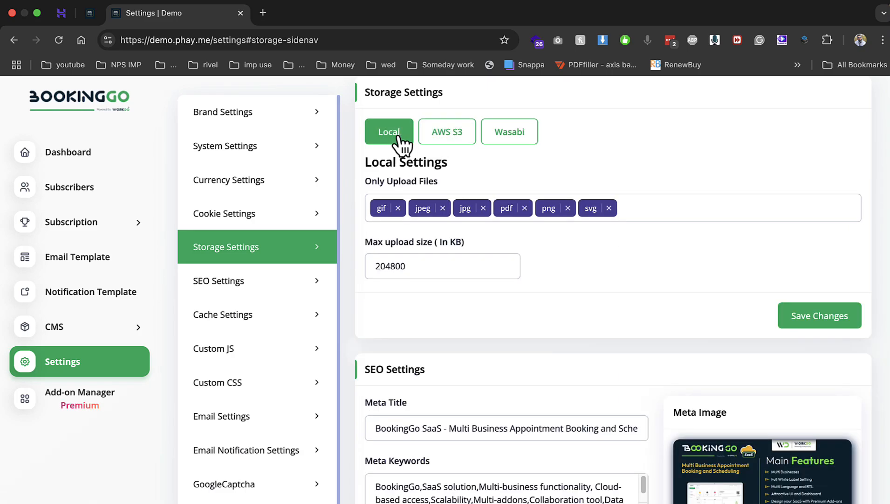
{"action": "left_click", "coordinate": [453, 136]}
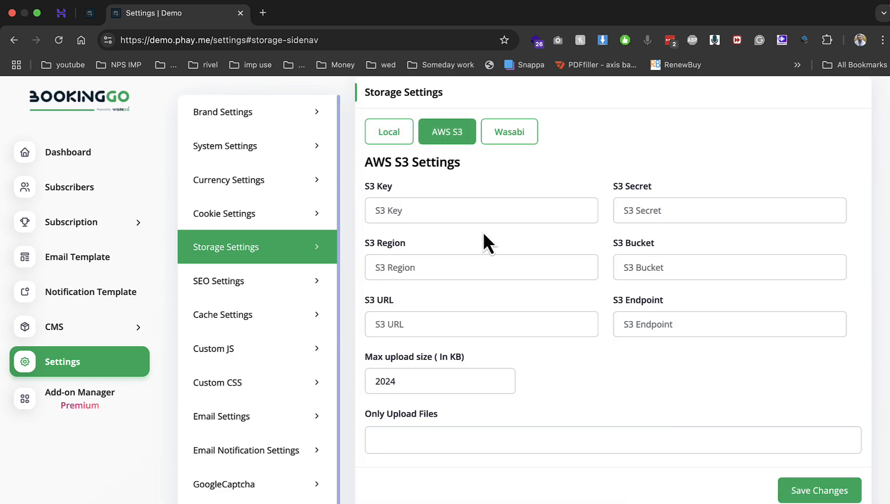
{"action": "scroll", "coordinate": [467, 209], "scroll_direction": "up", "scroll_amount": 1}
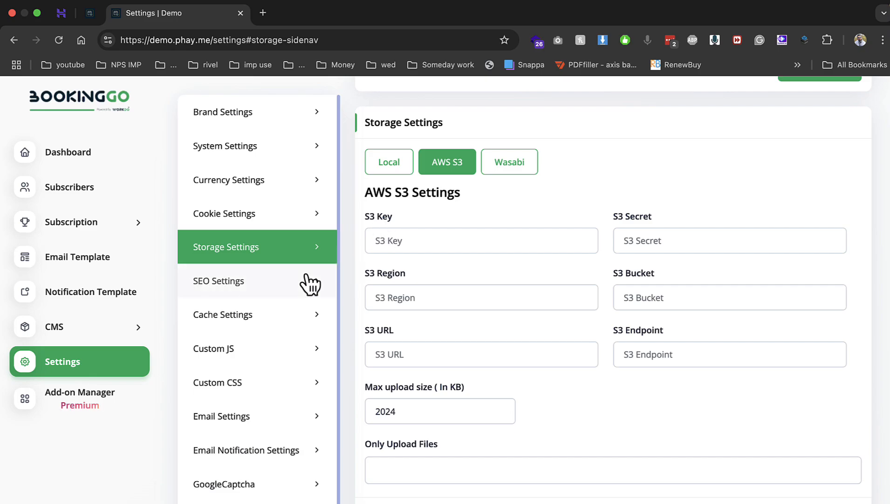
Enable Bank Transfer as a payment option, enter bank details, and save
{"action": "left_click", "coordinate": [235, 286]}
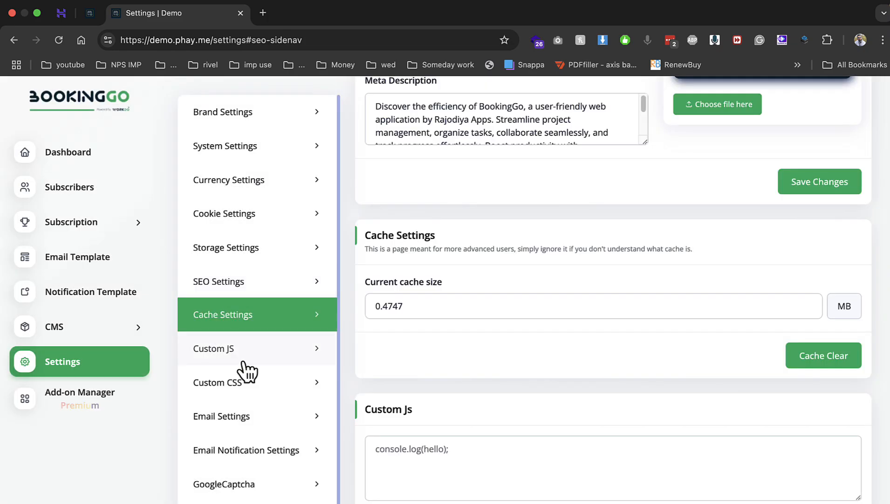
{"action": "scroll", "coordinate": [242, 363], "scroll_direction": "down", "scroll_amount": 1}
{"action": "scroll", "coordinate": [254, 401], "scroll_direction": "down", "scroll_amount": 1}
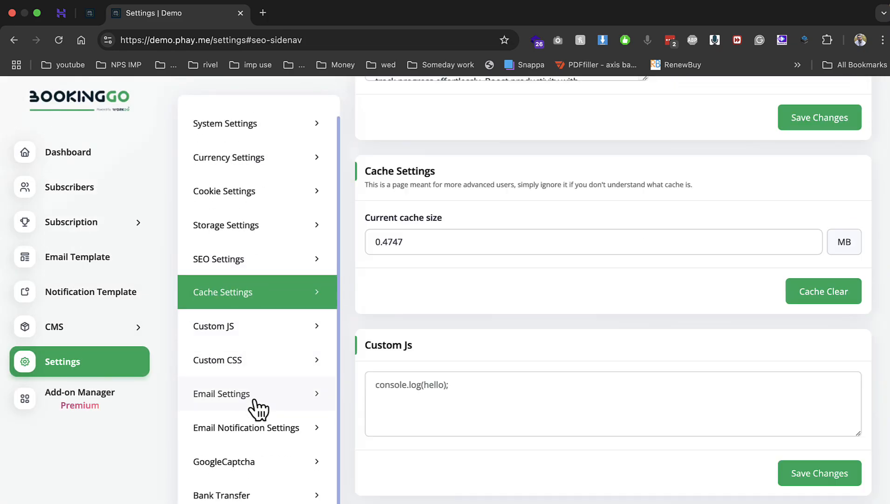
{"action": "left_click", "coordinate": [239, 496]}
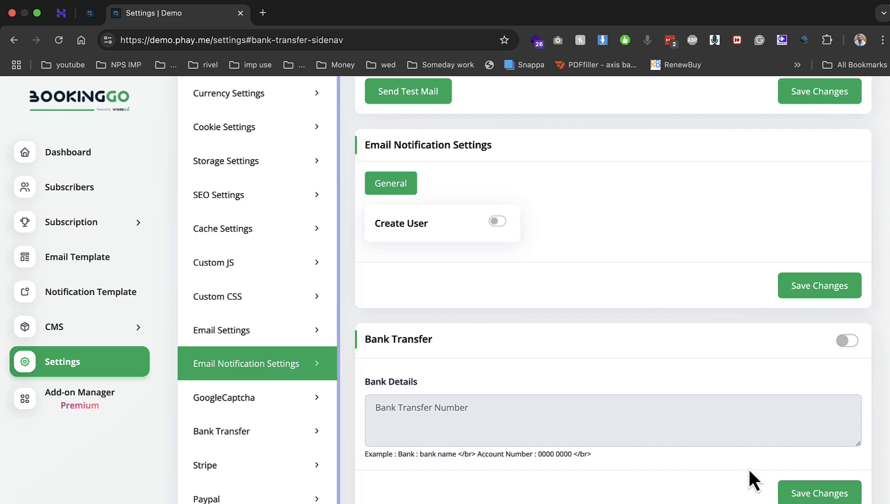
{"action": "left_click", "coordinate": [848, 342]}
{"action": "left_click", "coordinate": [522, 417]}
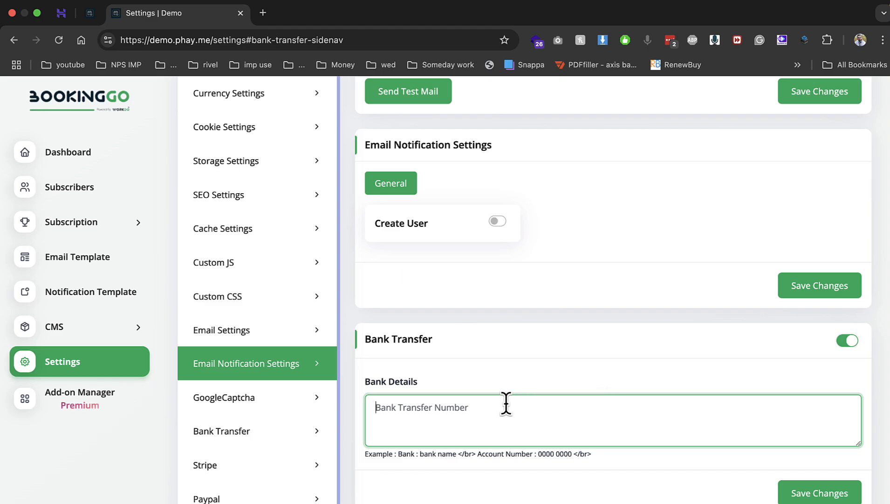
{"action": "type", "text": "bank ac-12312"}
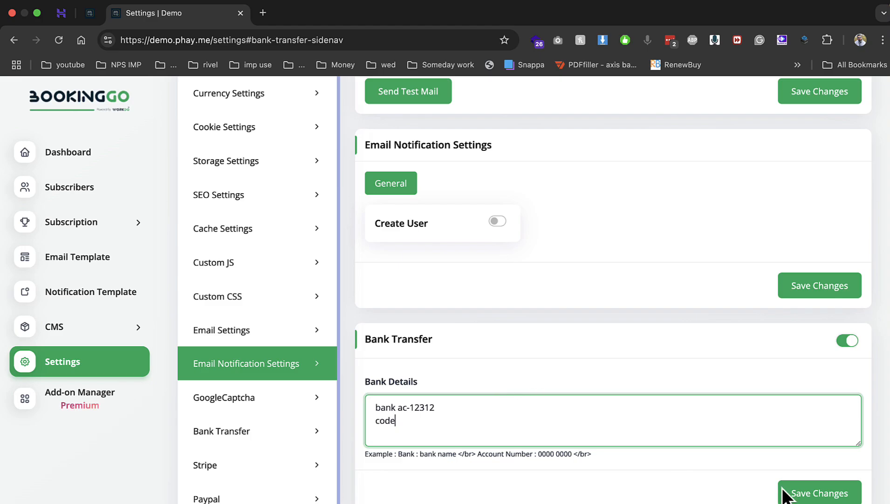
{"action": "left_click", "coordinate": [820, 492]}
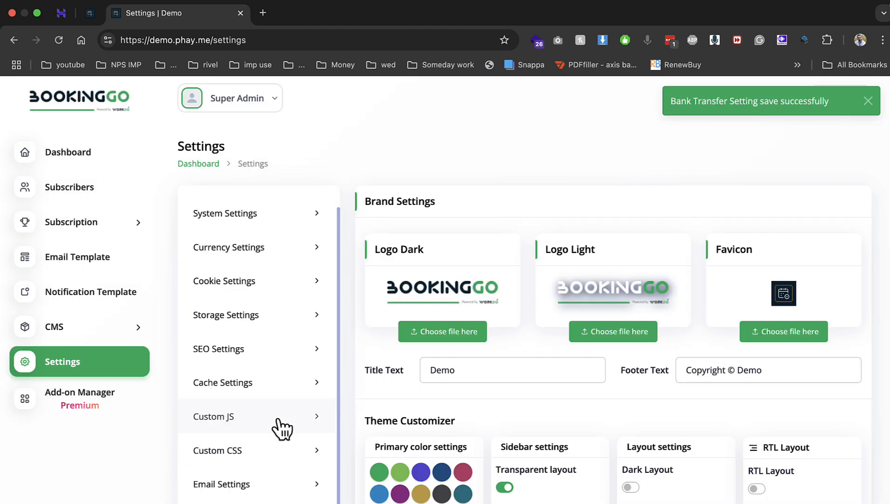
Switch on Stripe for subscription payments without keys and save
{"action": "scroll", "coordinate": [282, 428], "scroll_direction": "down", "scroll_amount": 15}
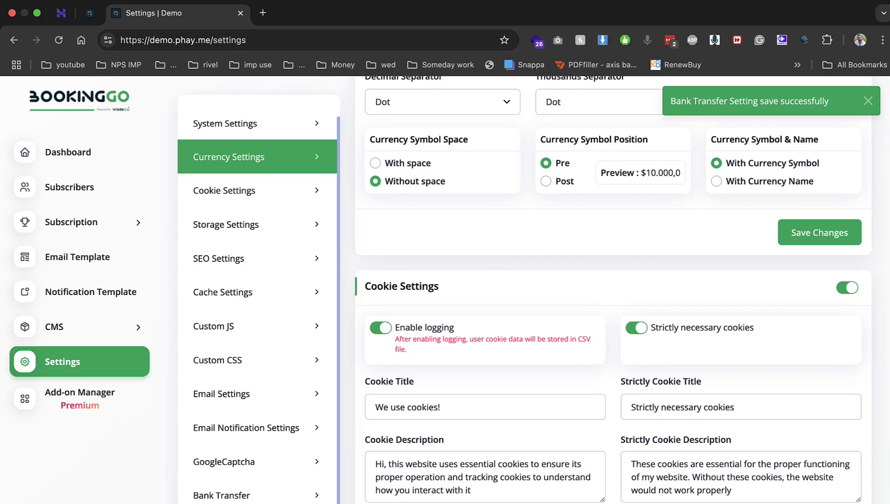
{"action": "left_click", "coordinate": [287, 476]}
{"action": "scroll", "coordinate": [482, 275], "scroll_direction": "up", "scroll_amount": 4}
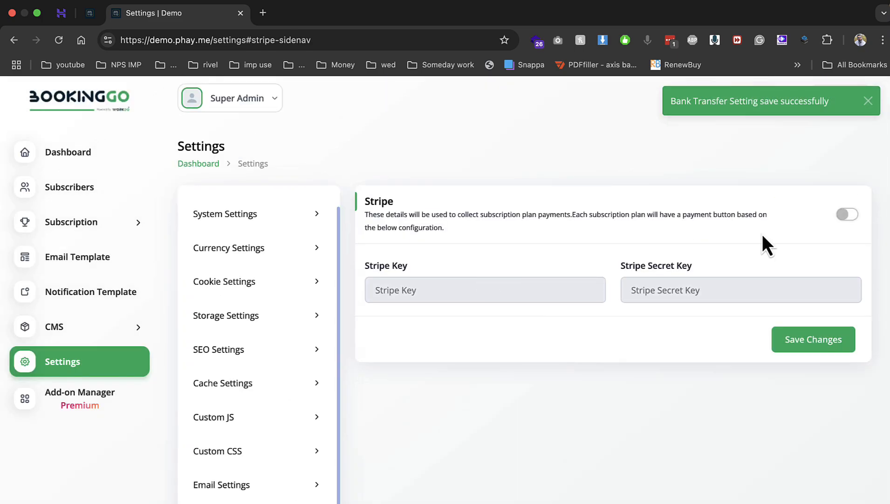
{"action": "left_click", "coordinate": [847, 214]}
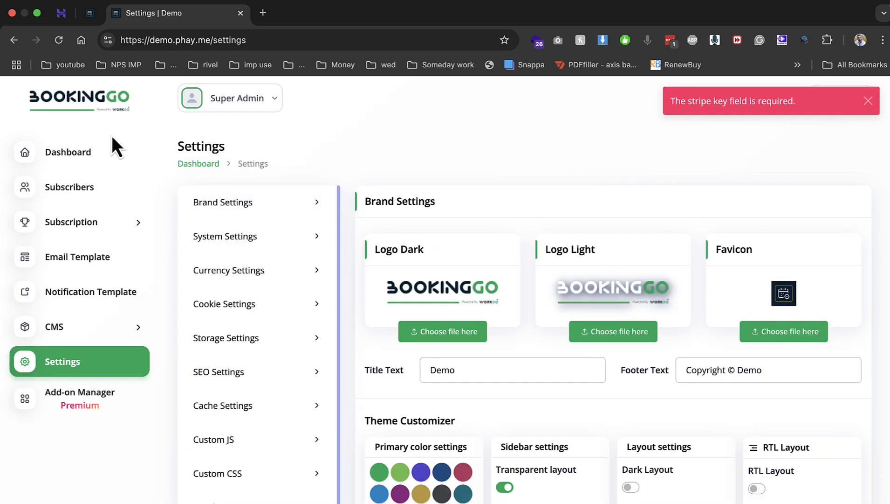
{"action": "left_click", "coordinate": [111, 140]}
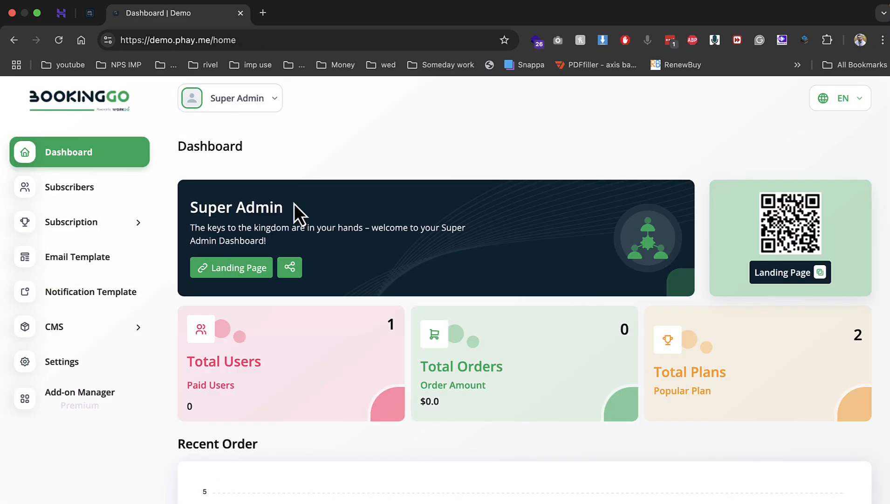
Copy the landing page link and load it in a new browser tab
{"action": "left_click", "coordinate": [258, 268]}
{"action": "left_click", "coordinate": [262, 14]}
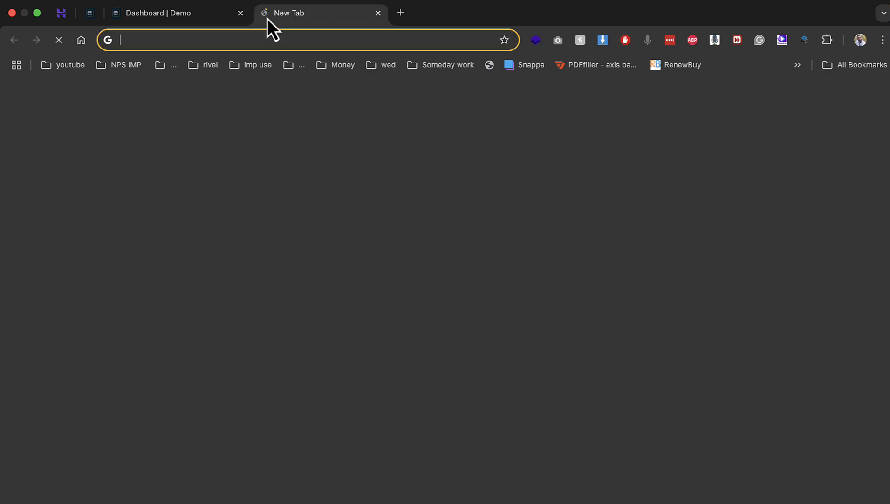
{"action": "type", "text": "https://demo.phay.me"}
{"action": "key", "text": "Return"}
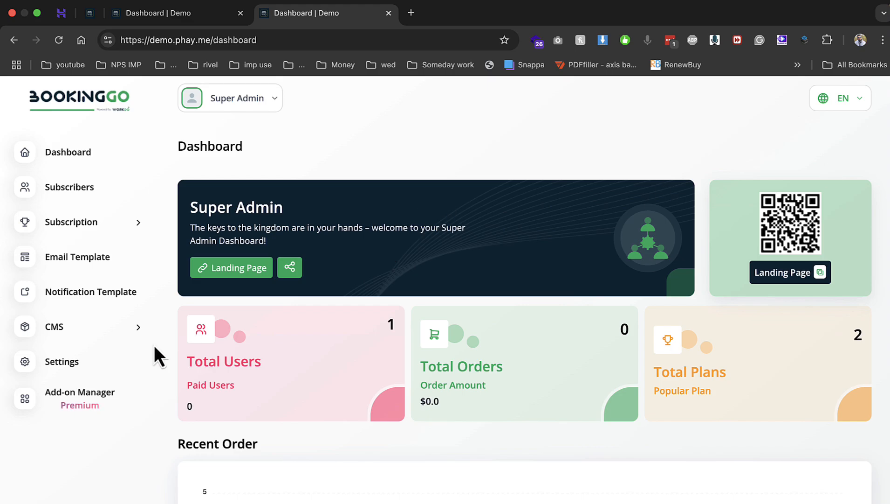
Check the WorkDo subscriber's business info, then open the public landing page
{"action": "left_click", "coordinate": [92, 195]}
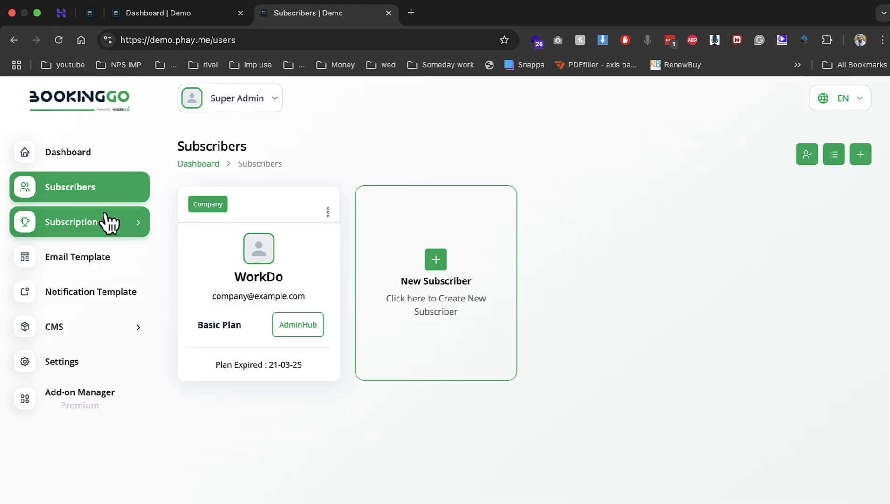
{"action": "left_click", "coordinate": [304, 324]}
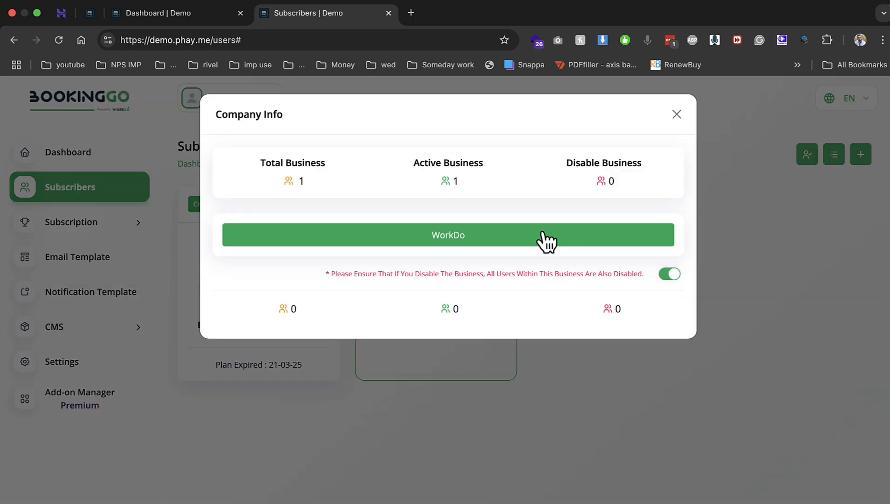
{"action": "left_click", "coordinate": [677, 115]}
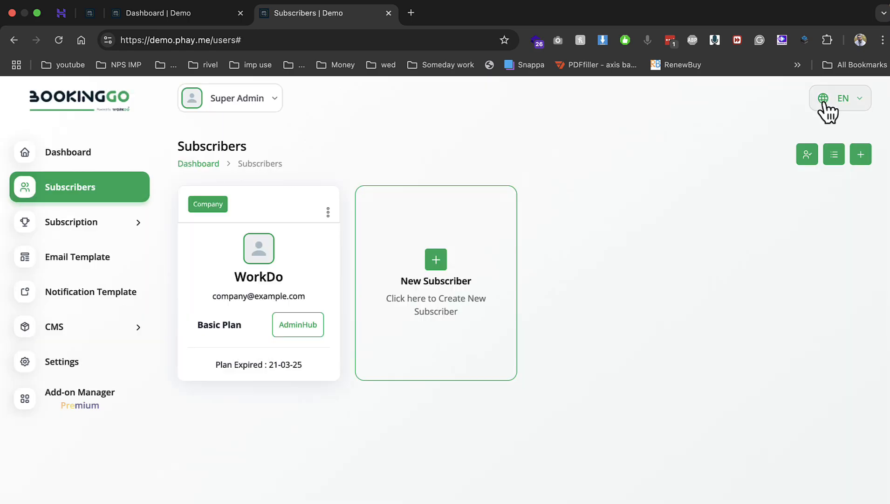
{"action": "left_click", "coordinate": [238, 115]}
{"action": "left_click", "coordinate": [241, 167]}
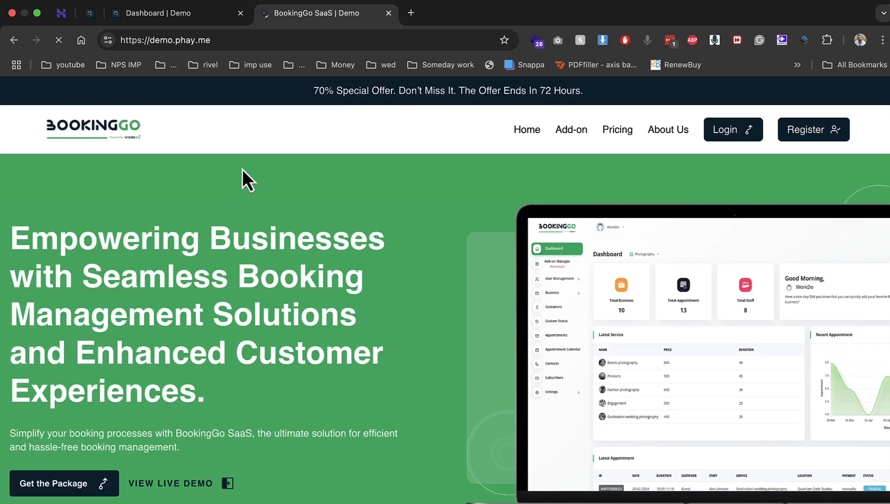
Look over the landing page's hero heading and special offer banner
{"action": "left_click_drag", "start_coordinate": [30, 238], "coordinate": [434, 425]}
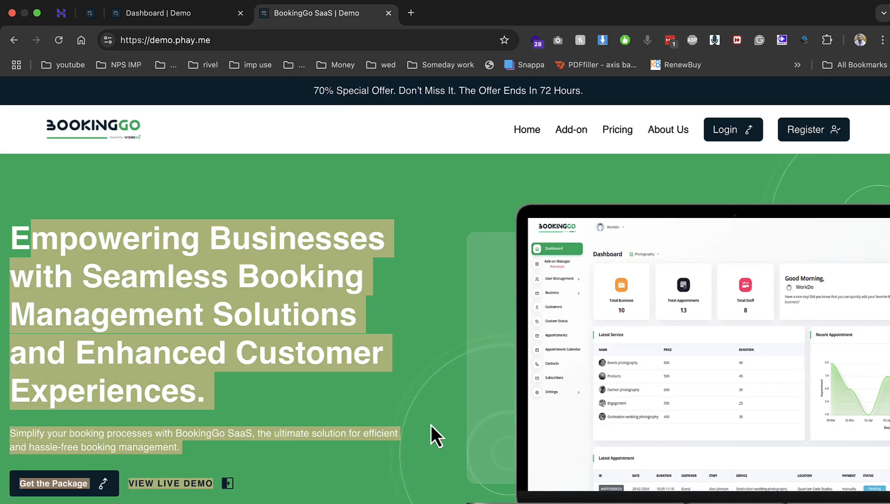
{"action": "left_click", "coordinate": [352, 250]}
{"action": "scroll", "coordinate": [290, 307], "scroll_direction": "down", "scroll_amount": 15}
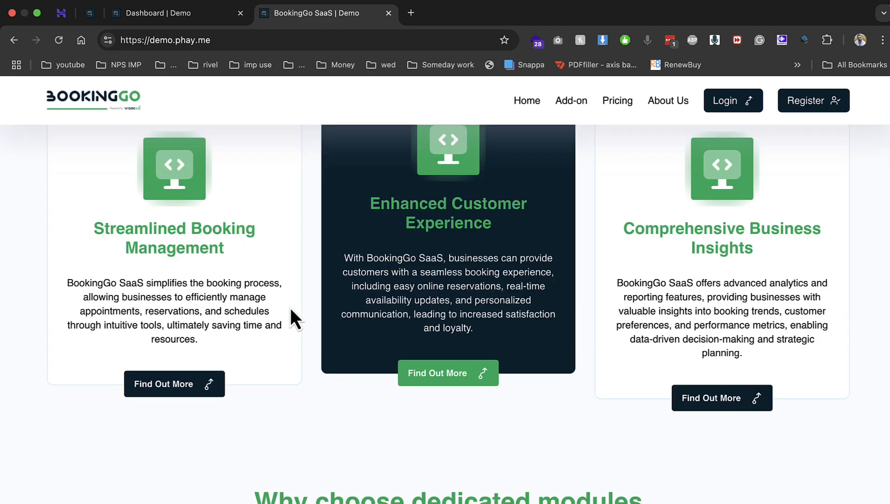
{"action": "scroll", "coordinate": [291, 308], "scroll_direction": "up", "scroll_amount": 20}
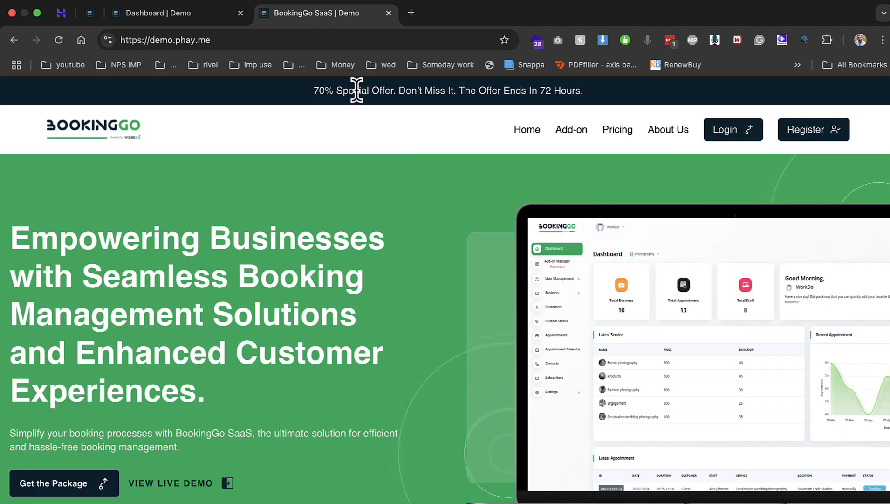
{"action": "left_click_drag", "start_coordinate": [313, 92], "coordinate": [512, 93]}
Open the Login page in a new tab and sign in with the super admin's e-mail and password
{"action": "right_click", "coordinate": [725, 134]}
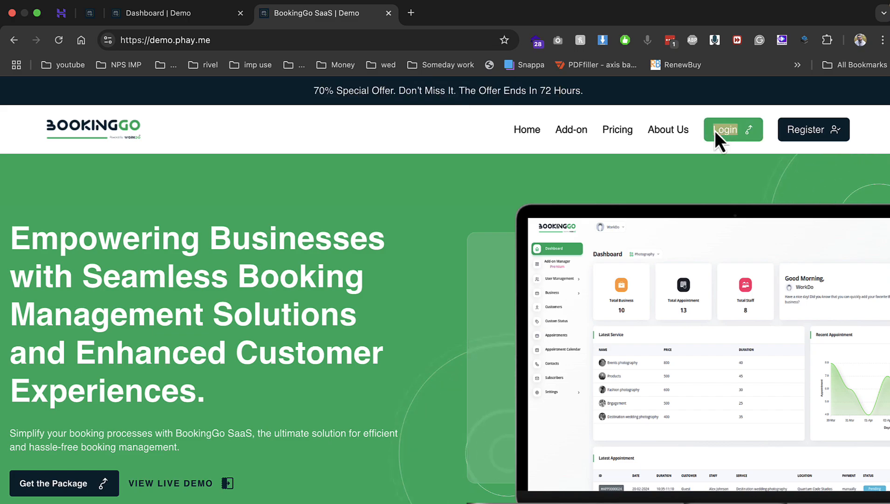
{"action": "key", "text": "Escape"}
{"action": "left_click", "coordinate": [131, 20]}
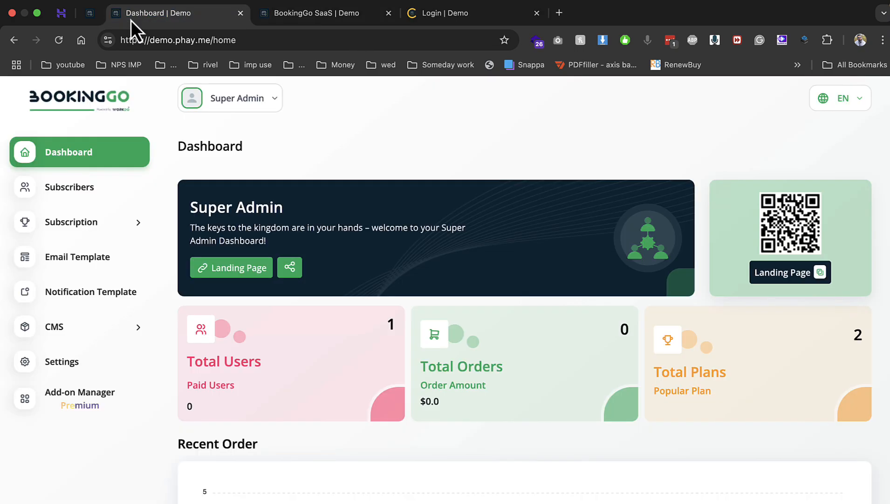
{"action": "left_click", "coordinate": [92, 21]}
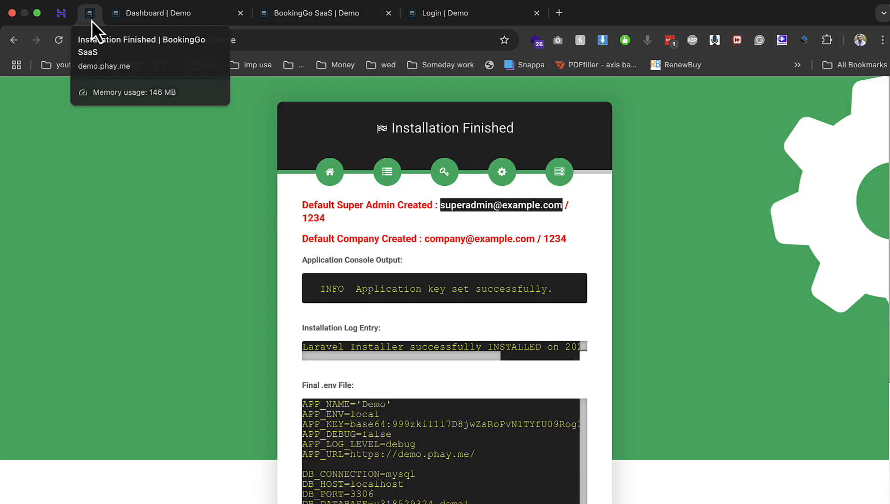
{"action": "left_click", "coordinate": [448, 15]}
{"action": "key", "text": "super+v"}
{"action": "key", "text": "Tab"}
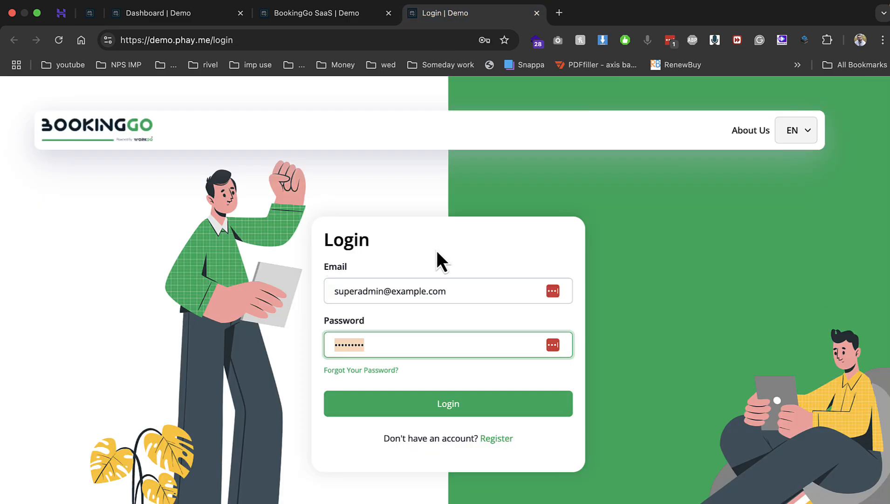
{"action": "type", "text": "1234"}
{"action": "left_click", "coordinate": [450, 404]}
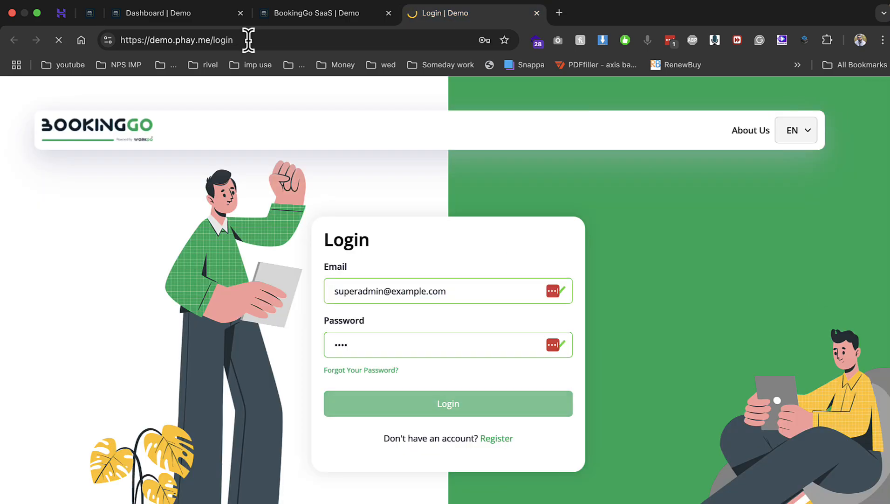
Reload the failed login result page and resubmit the login form
{"action": "left_click", "coordinate": [243, 19]}
{"action": "left_click", "coordinate": [270, 19]}
{"action": "left_click_drag", "start_coordinate": [313, 91], "coordinate": [531, 99]}
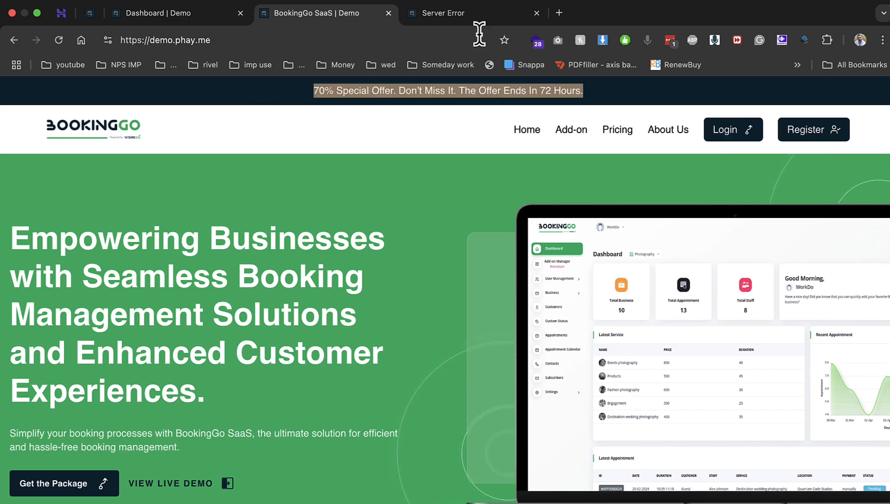
{"action": "left_click", "coordinate": [462, 13]}
{"action": "left_click", "coordinate": [771, 189]}
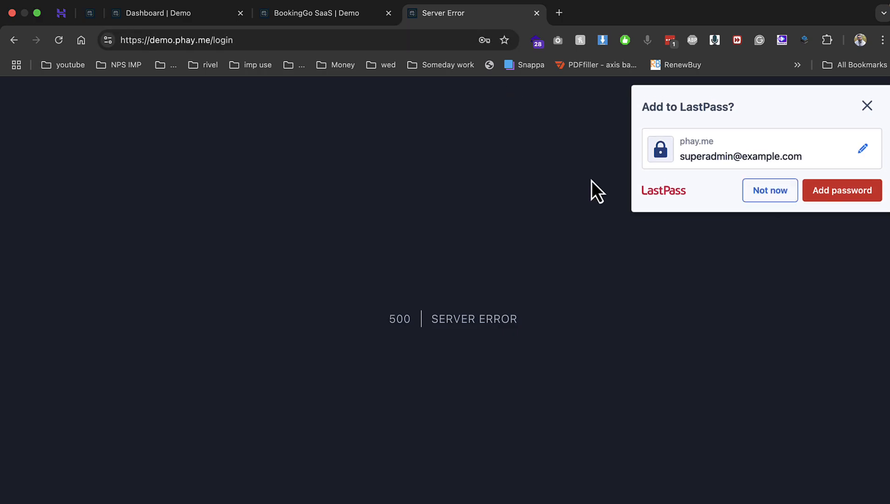
{"action": "key", "text": "super+r"}
{"action": "left_click", "coordinate": [550, 149]}
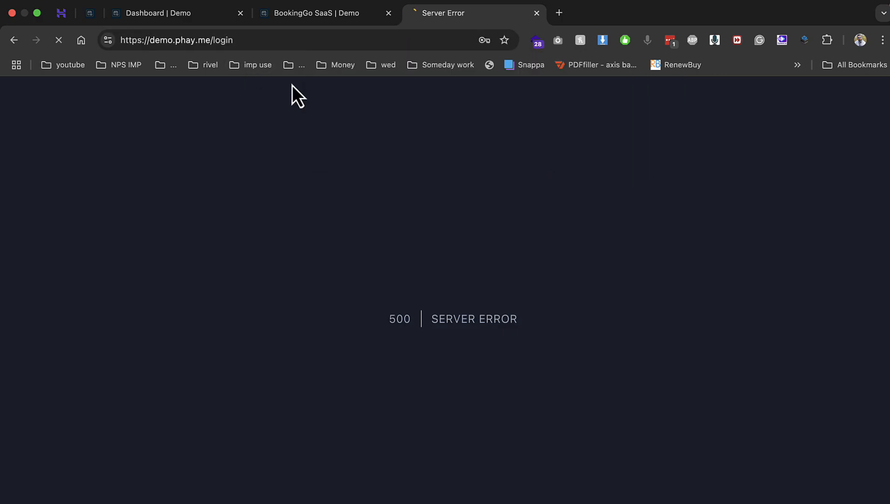
Load the site's main address to reach the Dashboard and expand the CMS section
{"action": "left_click_drag", "start_coordinate": [210, 39], "coordinate": [281, 61]}
{"action": "key", "text": "BackSpace"}
{"action": "key", "text": "Return"}
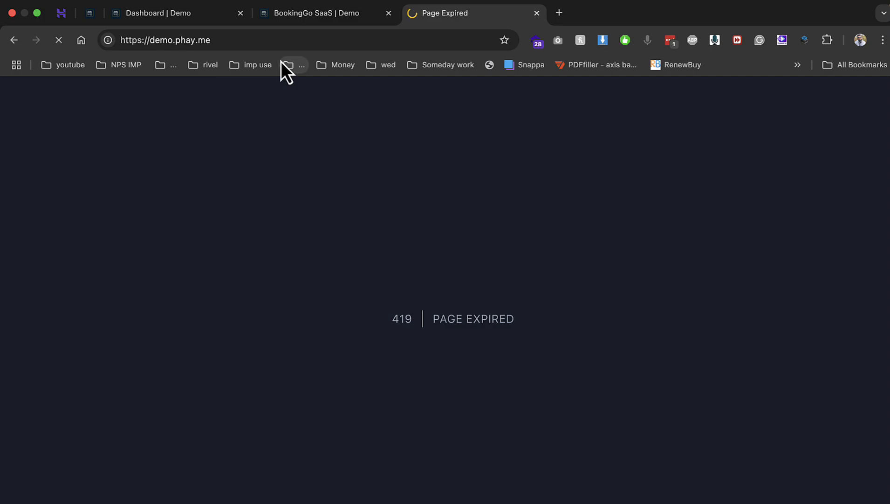
{"action": "left_click", "coordinate": [103, 330]}
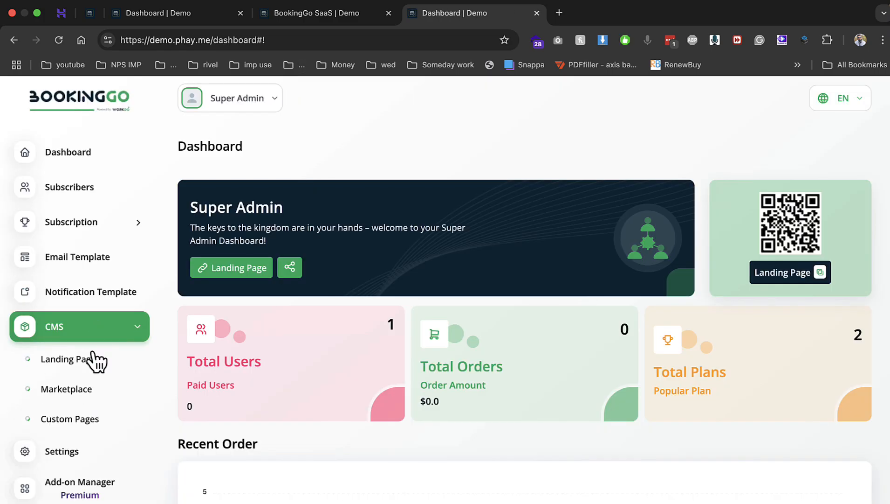
Change the Top Bar offer to 80% in Landing Page settings and save it
{"action": "left_click", "coordinate": [92, 360]}
{"action": "left_click", "coordinate": [733, 324]}
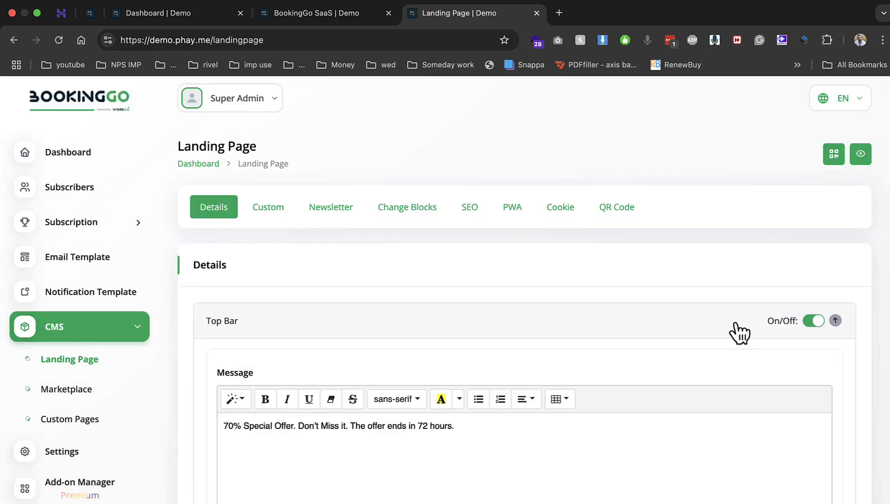
{"action": "scroll", "coordinate": [404, 345], "scroll_direction": "down", "scroll_amount": 2}
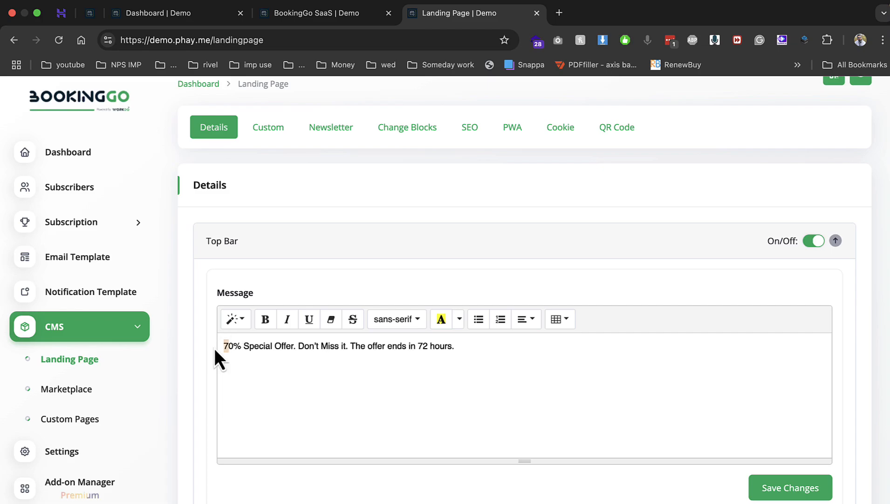
{"action": "type", "text": "8"}
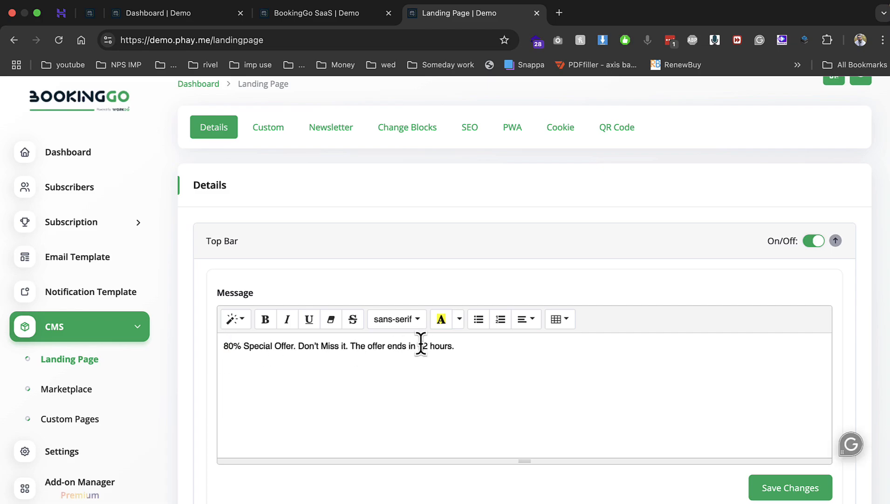
{"action": "left_click", "coordinate": [805, 480]}
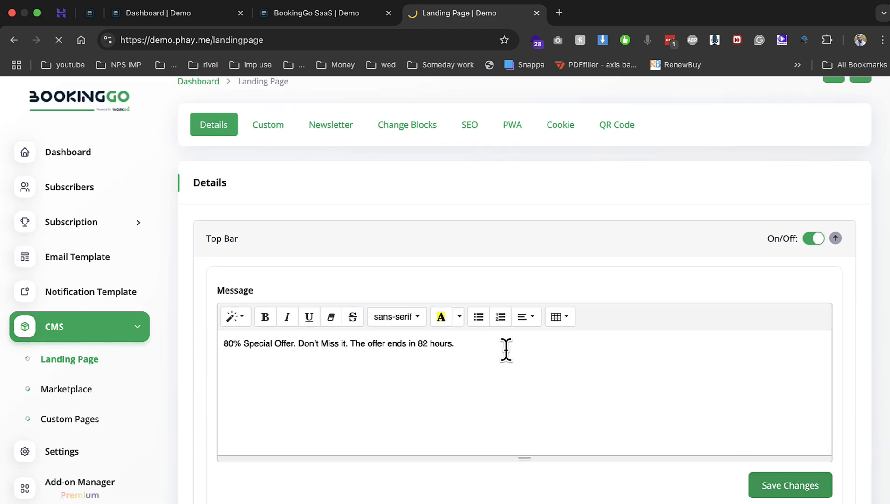
Edit the banner description and save the Banner settings
{"action": "scroll", "coordinate": [258, 222], "scroll_direction": "down", "scroll_amount": 4}
{"action": "left_click", "coordinate": [229, 174]}
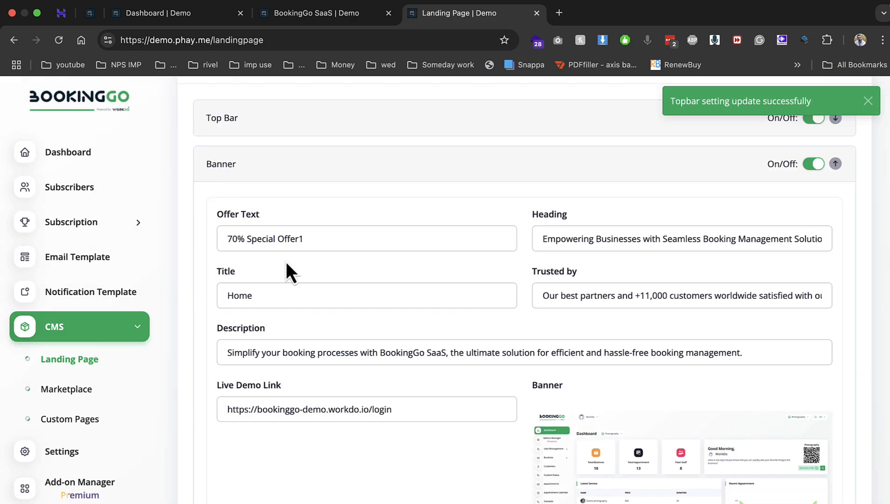
{"action": "left_click", "coordinate": [323, 354]}
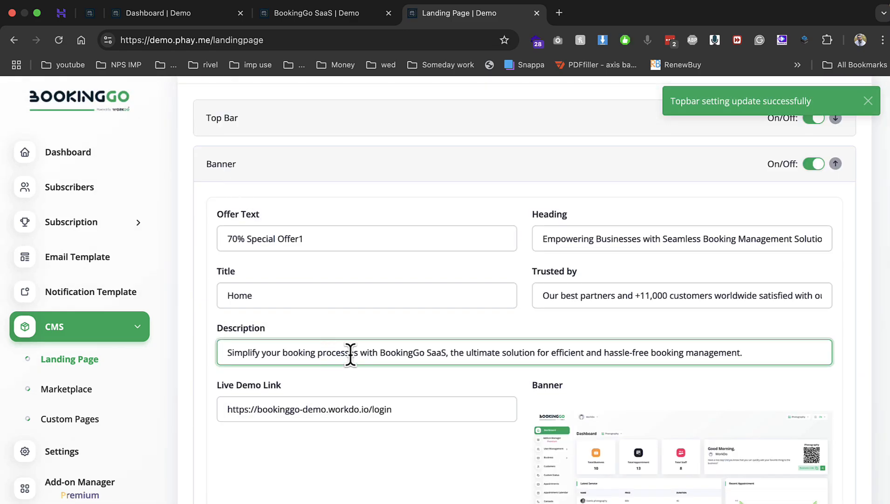
{"action": "type", "text": "sss"}
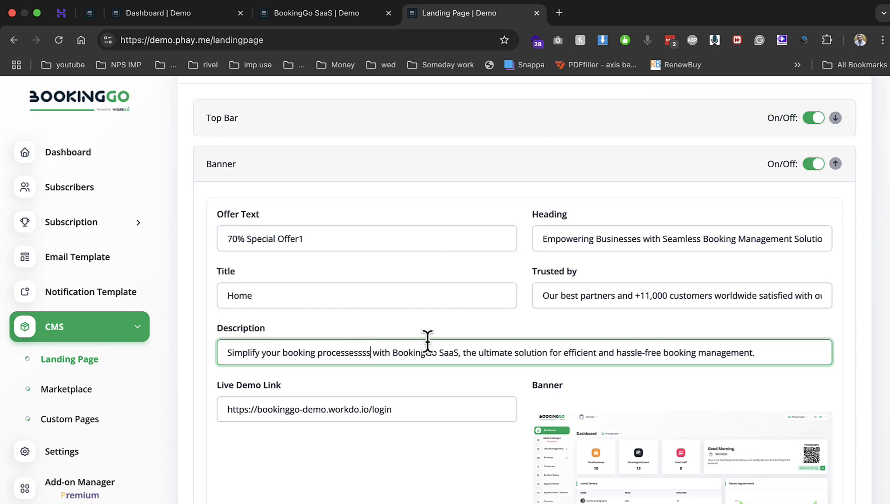
{"action": "scroll", "coordinate": [430, 340], "scroll_direction": "down", "scroll_amount": 1}
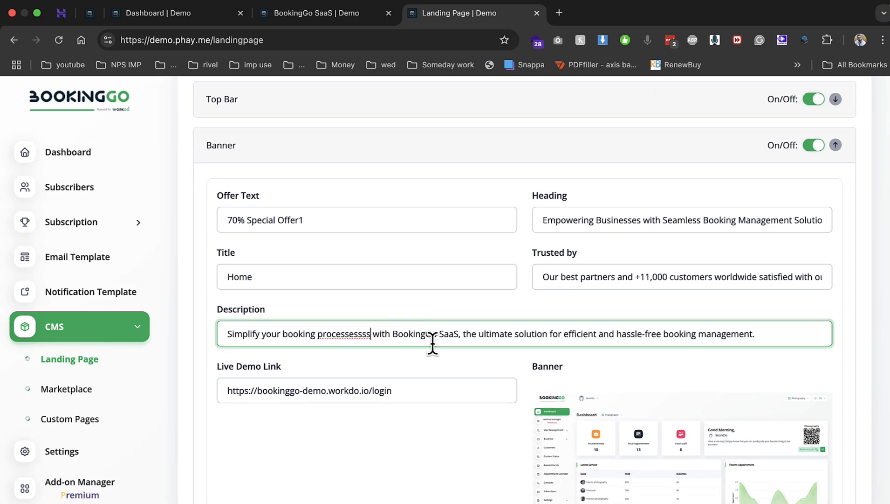
{"action": "scroll", "coordinate": [653, 396], "scroll_direction": "down", "scroll_amount": 10}
{"action": "left_click", "coordinate": [812, 374]}
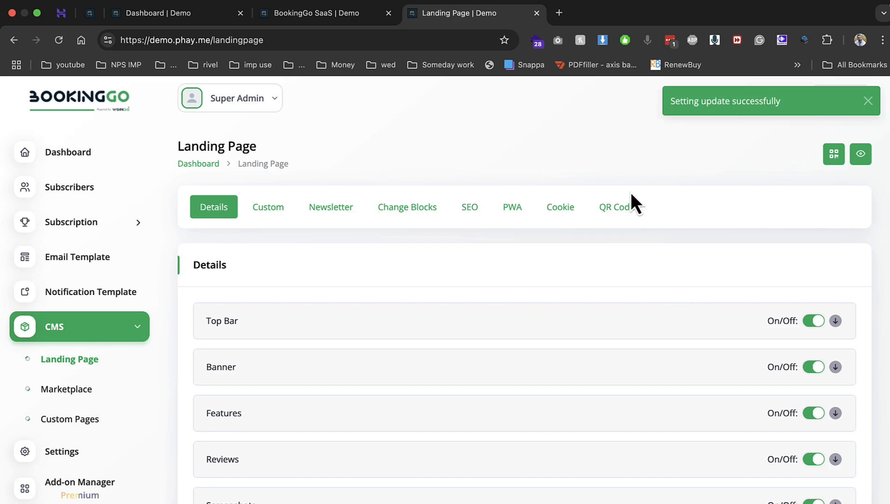
{"action": "left_click", "coordinate": [621, 210]}
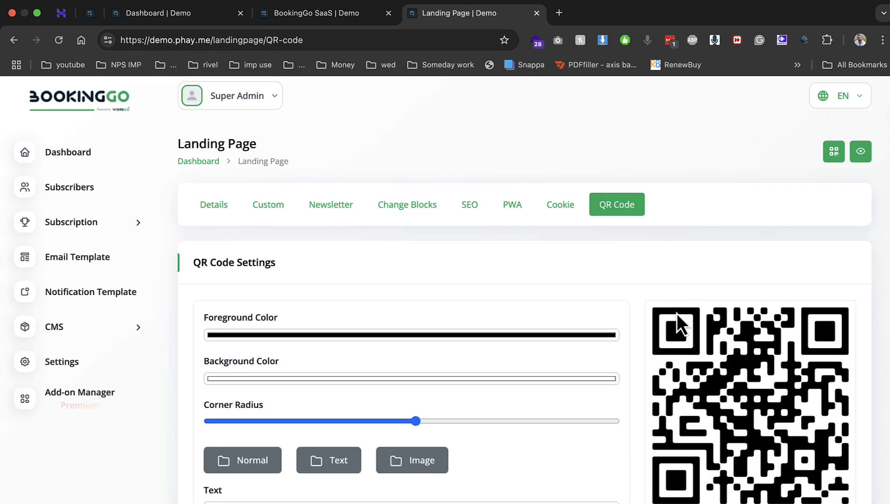
Log out of the super admin account
{"action": "scroll", "coordinate": [560, 336], "scroll_direction": "down", "scroll_amount": 5}
{"action": "scroll", "coordinate": [560, 334], "scroll_direction": "up", "scroll_amount": 5}
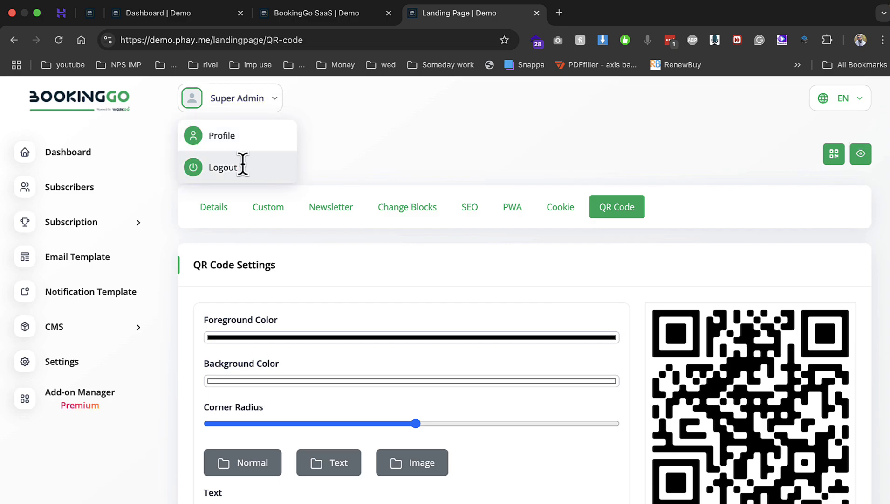
{"action": "left_click", "coordinate": [241, 164]}
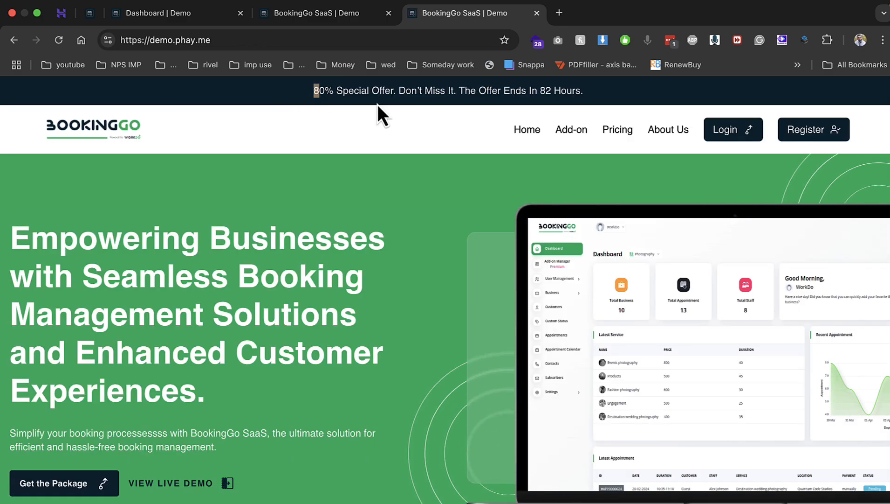
Review the updated landing page and the Pricing page, then go to Login
{"action": "left_click_drag", "start_coordinate": [105, 426], "coordinate": [183, 429]}
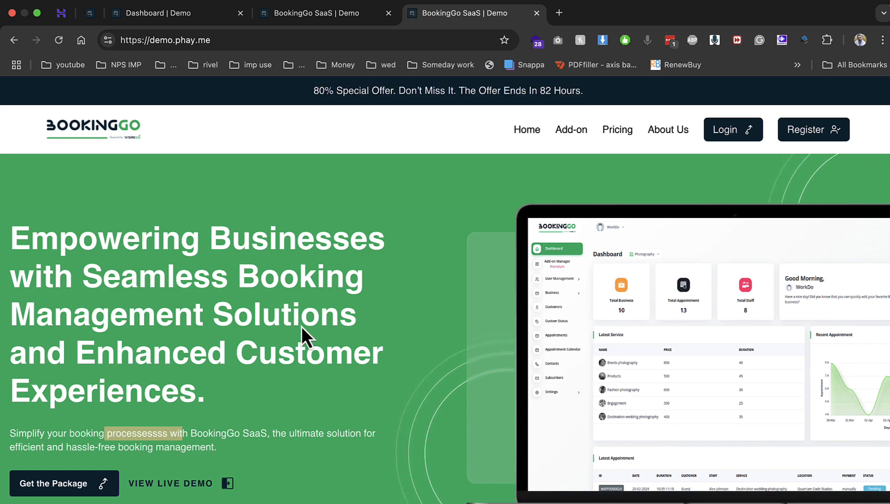
{"action": "left_click", "coordinate": [725, 129]}
{"action": "left_click", "coordinate": [14, 40]}
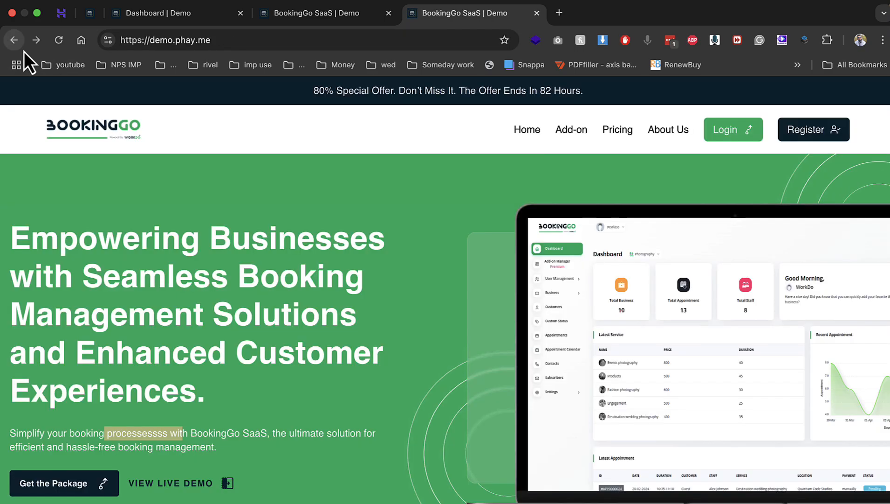
{"action": "left_click", "coordinate": [609, 133]}
{"action": "scroll", "coordinate": [408, 271], "scroll_direction": "down", "scroll_amount": 5}
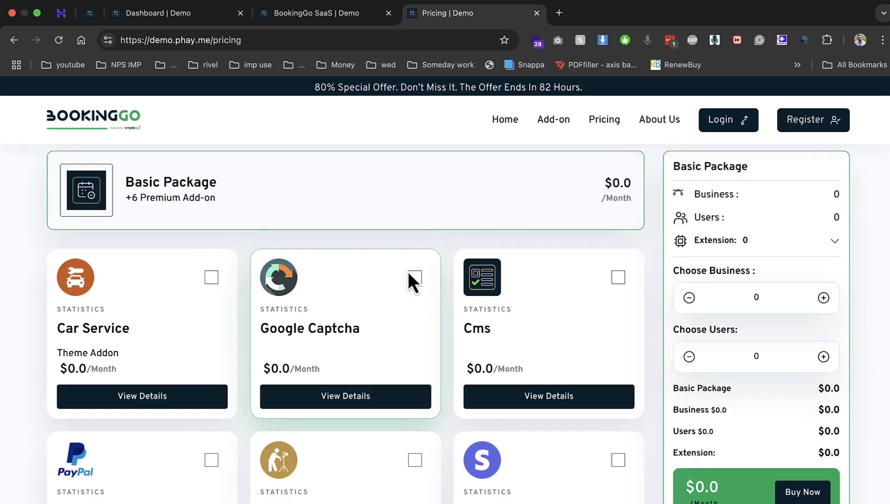
{"action": "scroll", "coordinate": [407, 271], "scroll_direction": "up", "scroll_amount": 2}
{"action": "scroll", "coordinate": [409, 271], "scroll_direction": "down", "scroll_amount": 20}
{"action": "scroll", "coordinate": [578, 269], "scroll_direction": "up", "scroll_amount": 3}
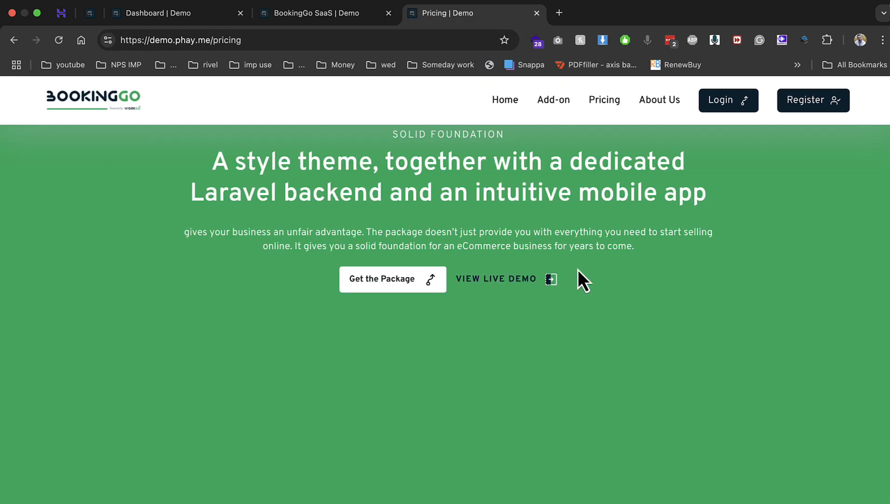
{"action": "left_click", "coordinate": [724, 105]}
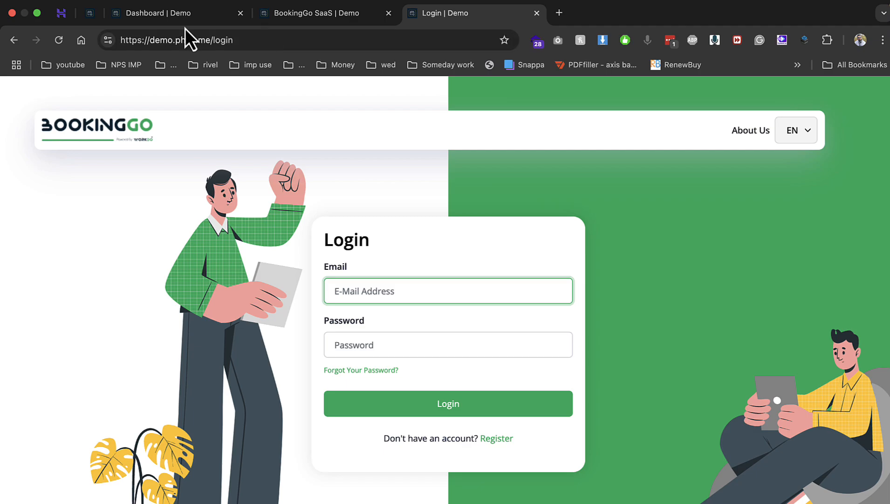
Log in with the default company e-mail and password copied from the installer tab
{"action": "left_click", "coordinate": [87, 20]}
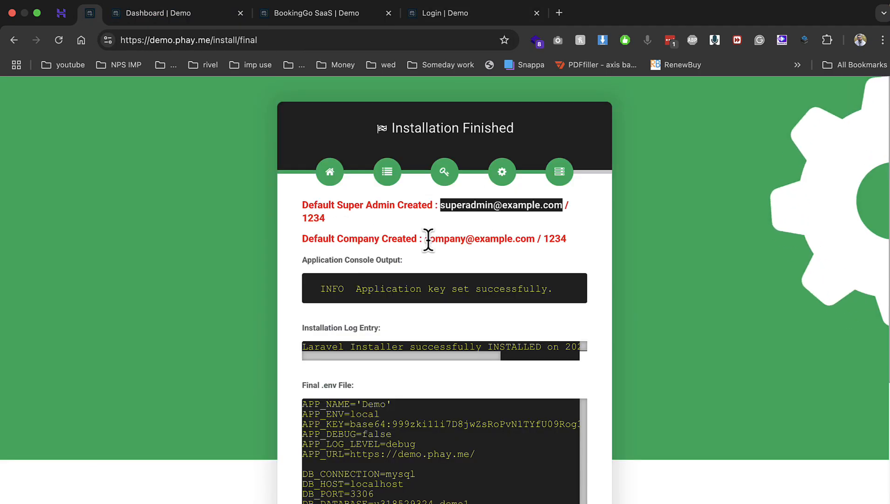
{"action": "left_click_drag", "start_coordinate": [425, 239], "coordinate": [534, 242]}
{"action": "key", "text": "super+c"}
{"action": "left_click", "coordinate": [441, 19]}
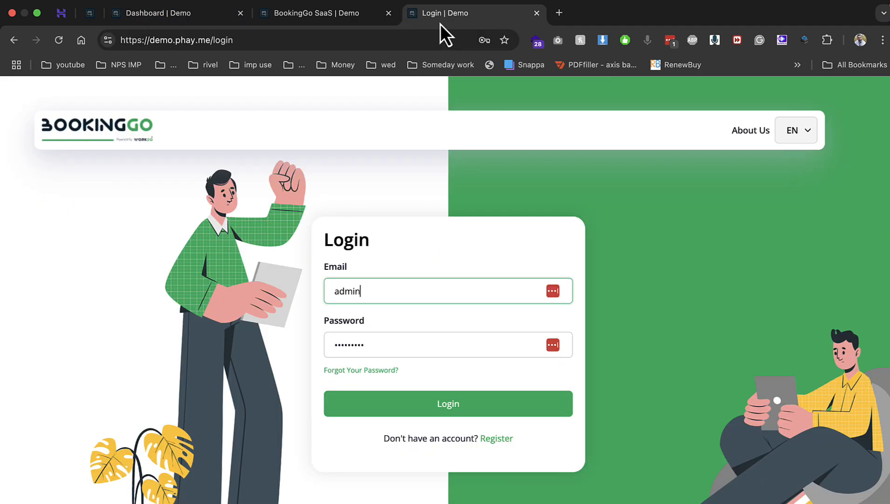
{"action": "double_click", "coordinate": [428, 294]}
{"action": "key", "text": "super+v"}
{"action": "key", "text": "Tab"}
{"action": "type", "text": "1"}
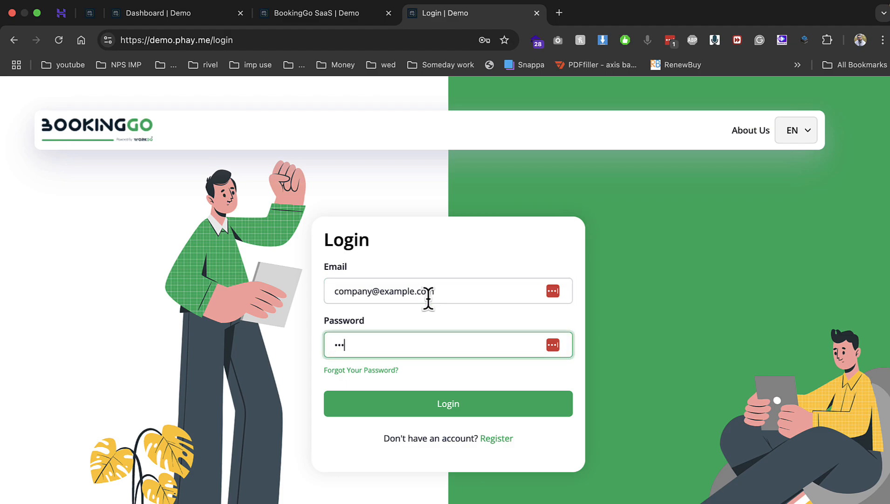
{"action": "type", "text": "234"}
{"action": "left_click", "coordinate": [441, 413]}
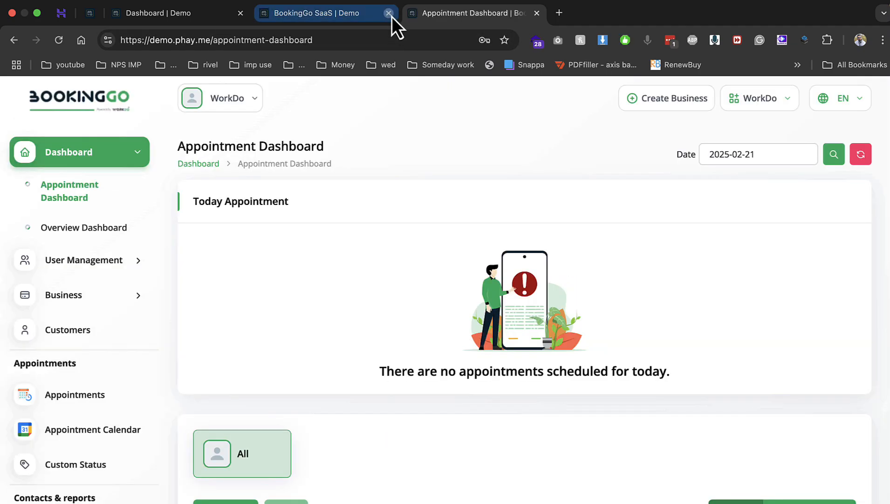
Close the extra page and dismiss the password breach and save-password prompts
{"action": "left_click", "coordinate": [388, 13]}
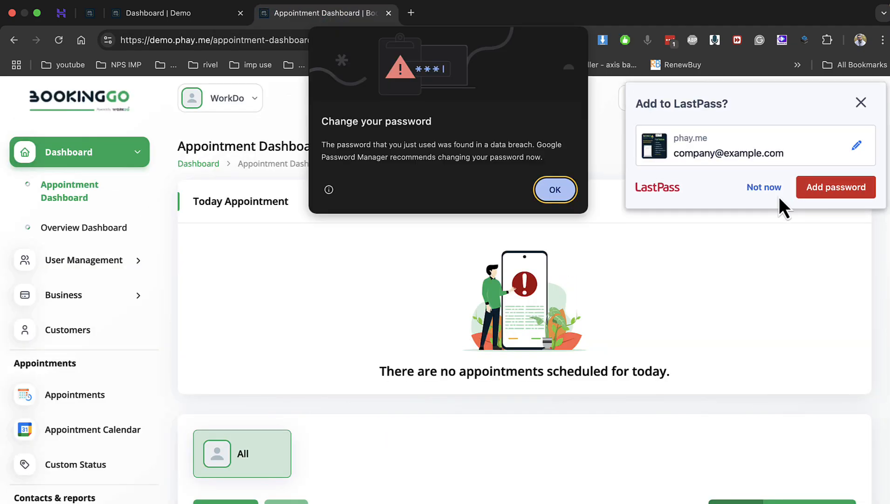
{"action": "left_click", "coordinate": [555, 195]}
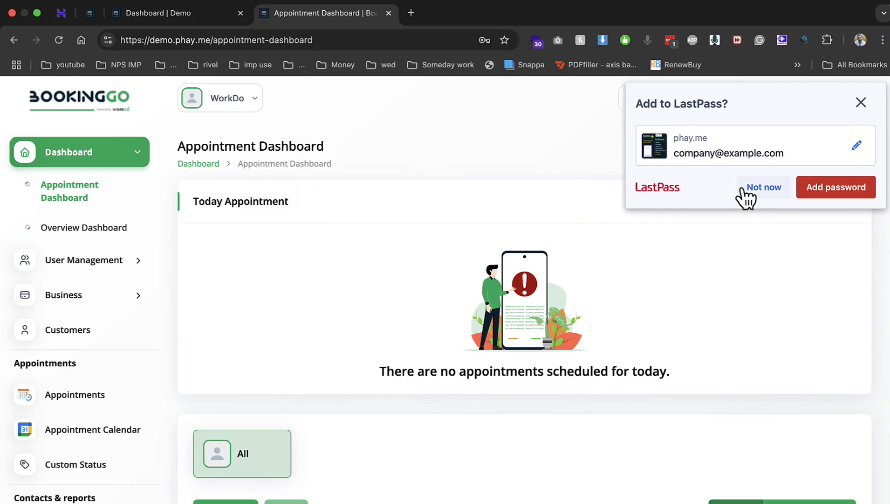
{"action": "left_click", "coordinate": [748, 191]}
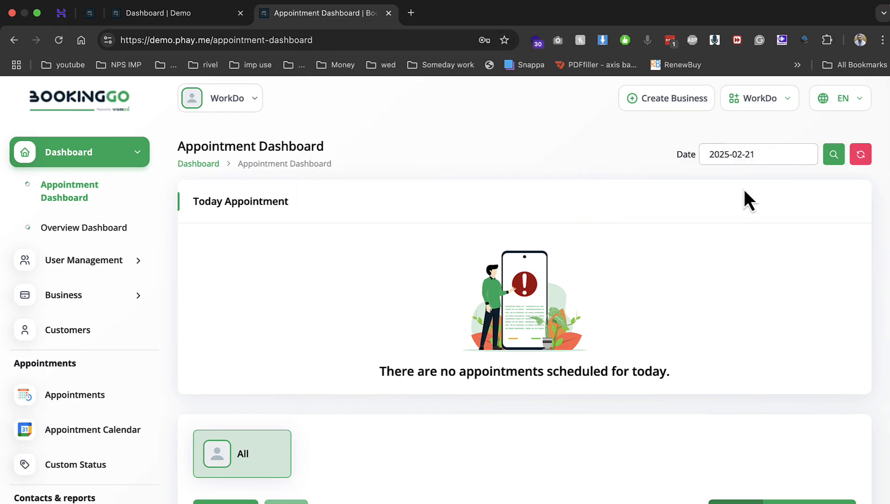
Create business 'car' using the CarService template from the Website tab
{"action": "left_click", "coordinate": [748, 104]}
{"action": "left_click", "coordinate": [675, 105]}
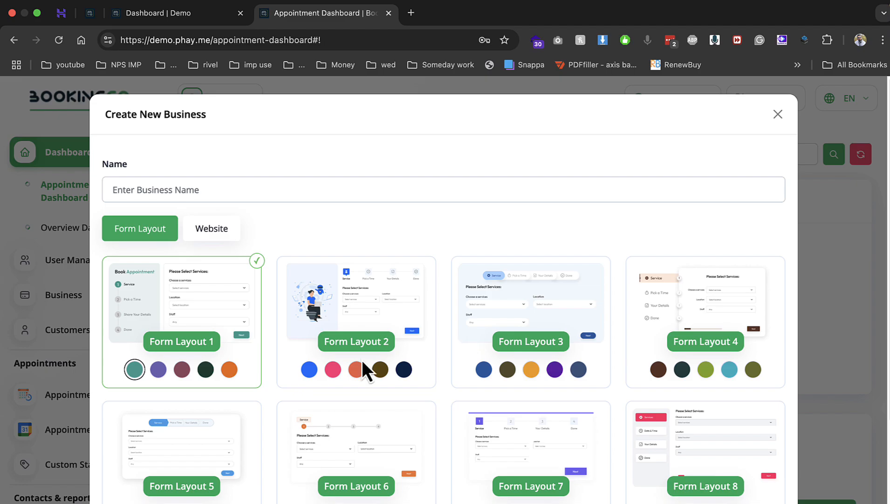
{"action": "left_click", "coordinate": [233, 239]}
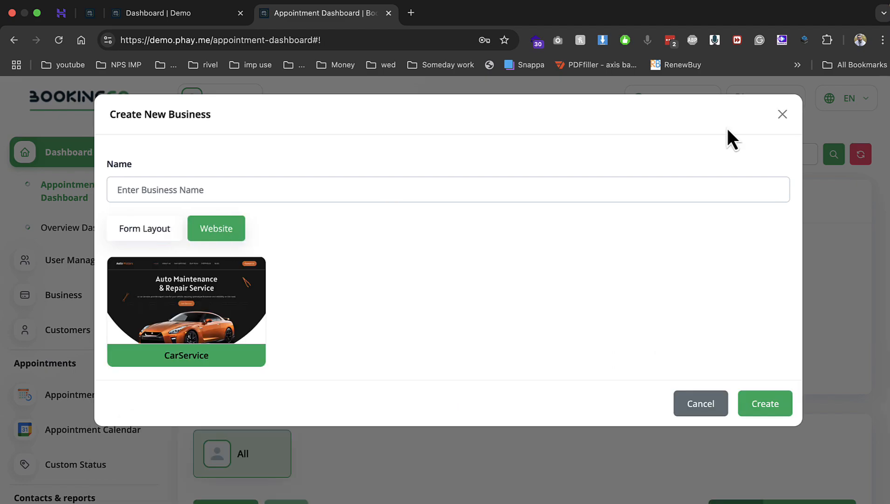
{"action": "left_click", "coordinate": [416, 195]}
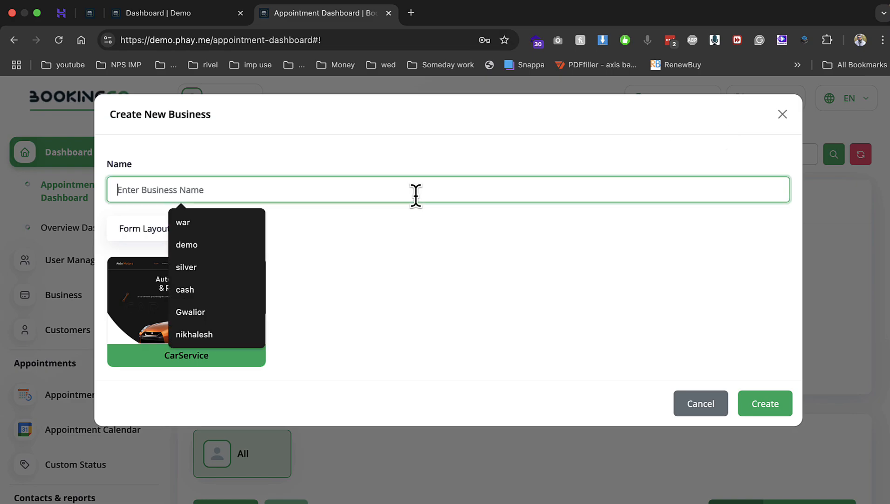
{"action": "type", "text": "car"}
{"action": "left_click", "coordinate": [418, 256]}
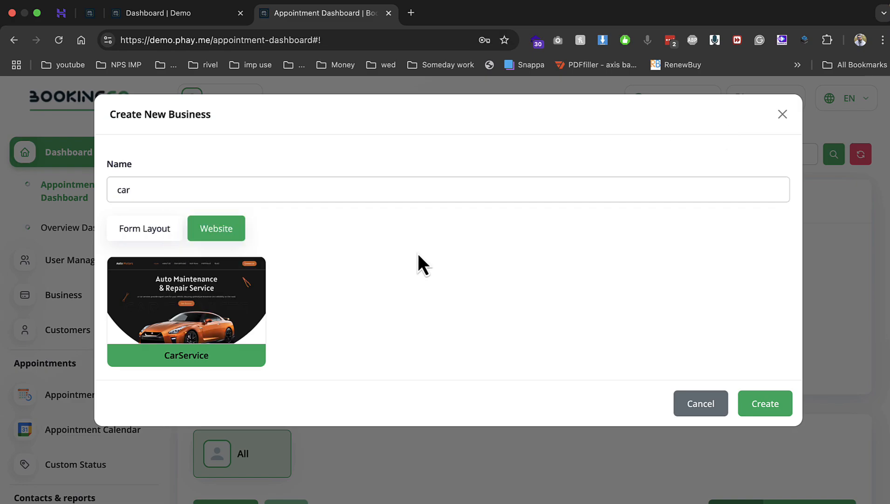
{"action": "left_click", "coordinate": [209, 310]}
{"action": "left_click", "coordinate": [759, 402]}
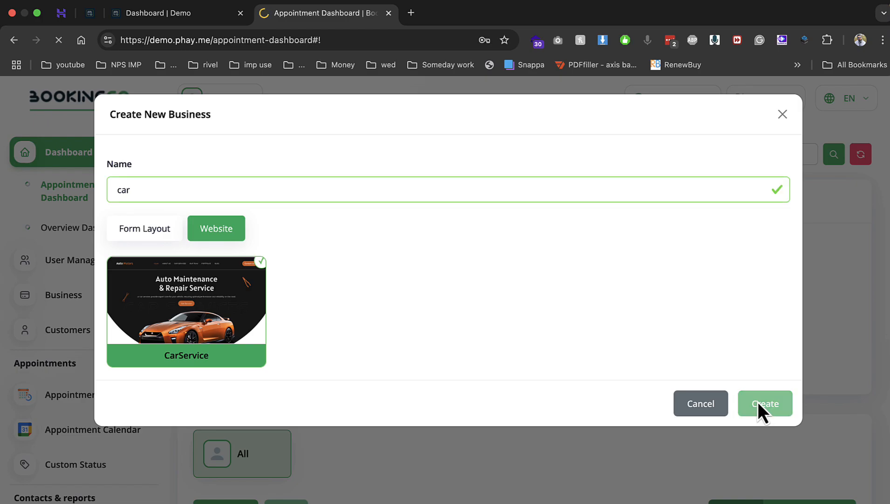
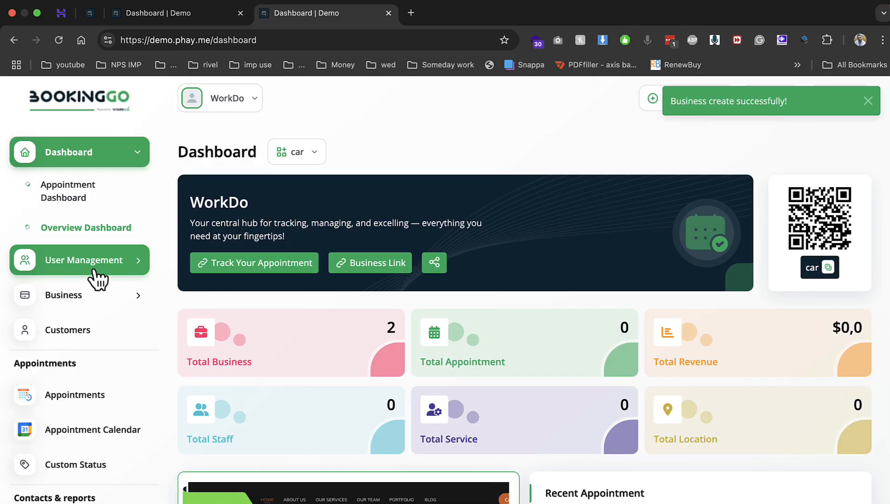
Expand Business and open the car business's CarService theme customization page
{"action": "left_click", "coordinate": [82, 296]}
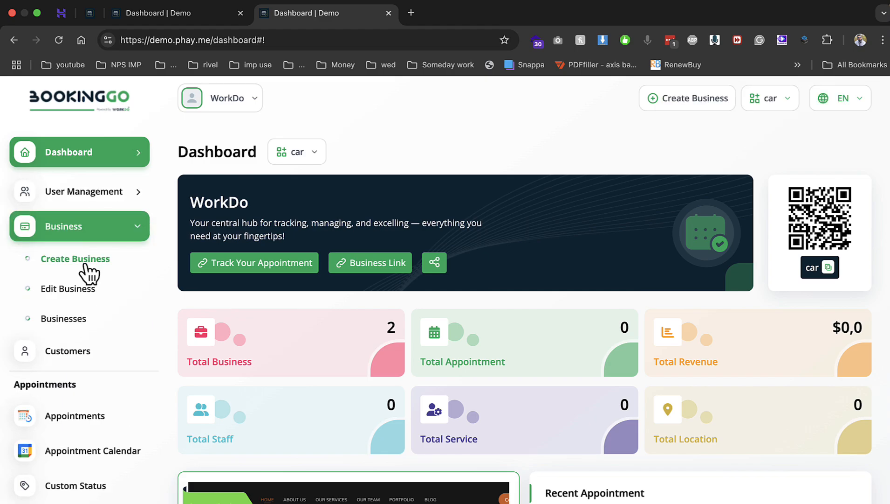
{"action": "left_click", "coordinate": [70, 289]}
Append 'ss' to the About Us sub title so it reads SERVICEssss, and save it
{"action": "scroll", "coordinate": [280, 396], "scroll_direction": "down", "scroll_amount": 1}
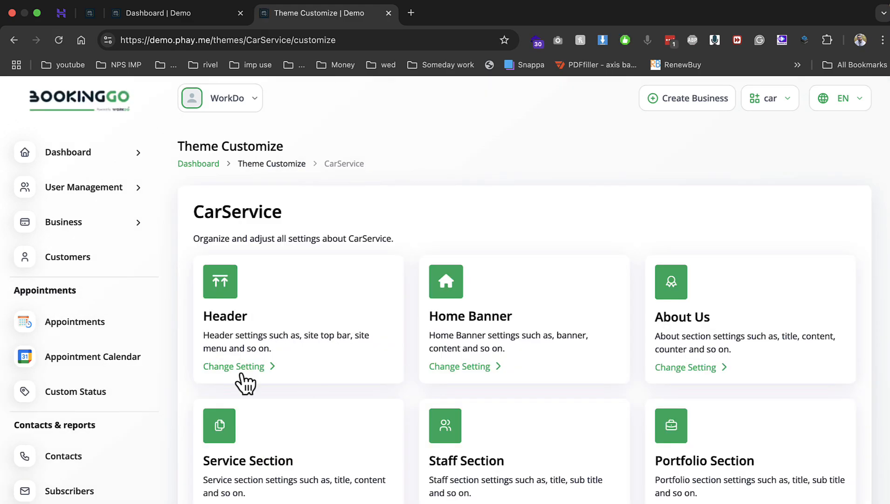
{"action": "scroll", "coordinate": [466, 354], "scroll_direction": "down", "scroll_amount": 2}
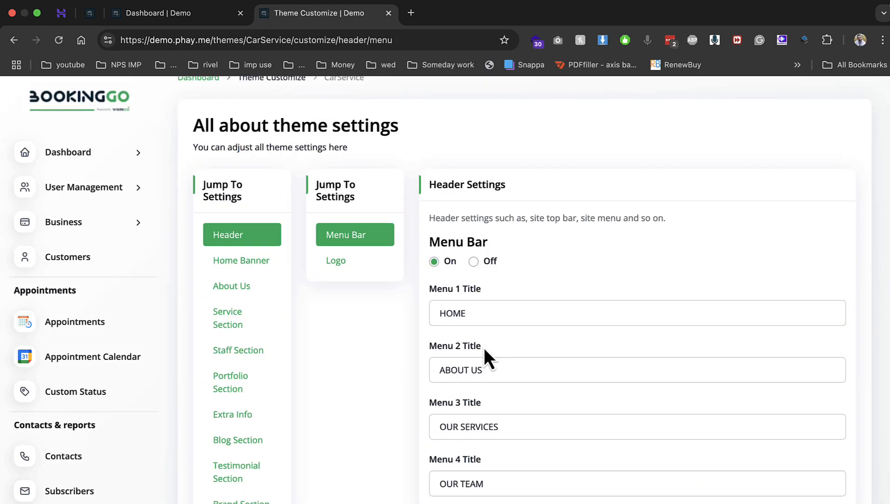
{"action": "left_click", "coordinate": [348, 263]}
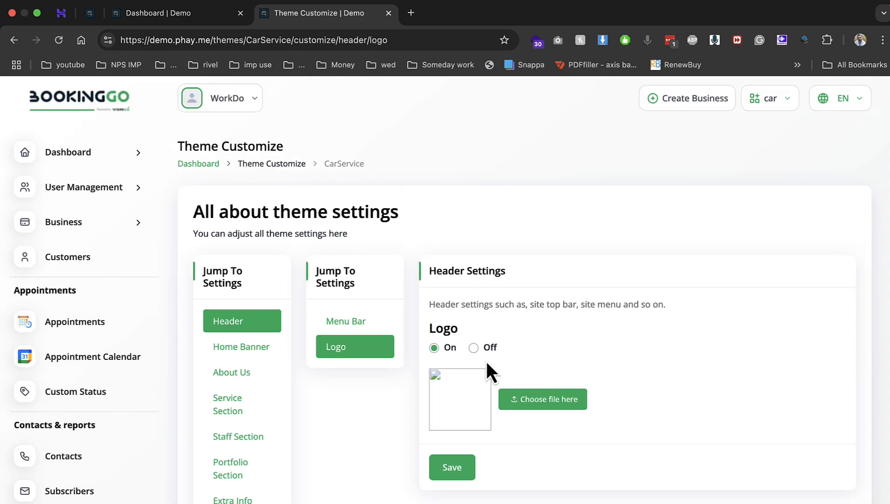
{"action": "left_click", "coordinate": [246, 346]}
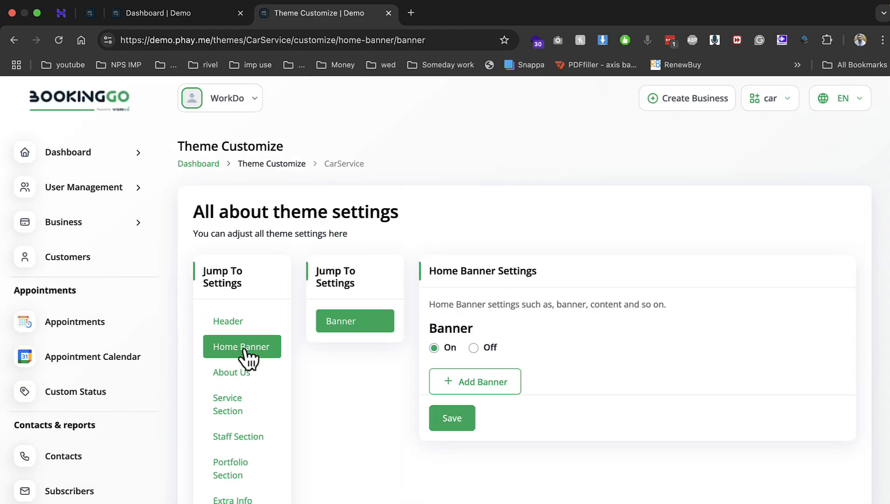
{"action": "left_click", "coordinate": [244, 374]}
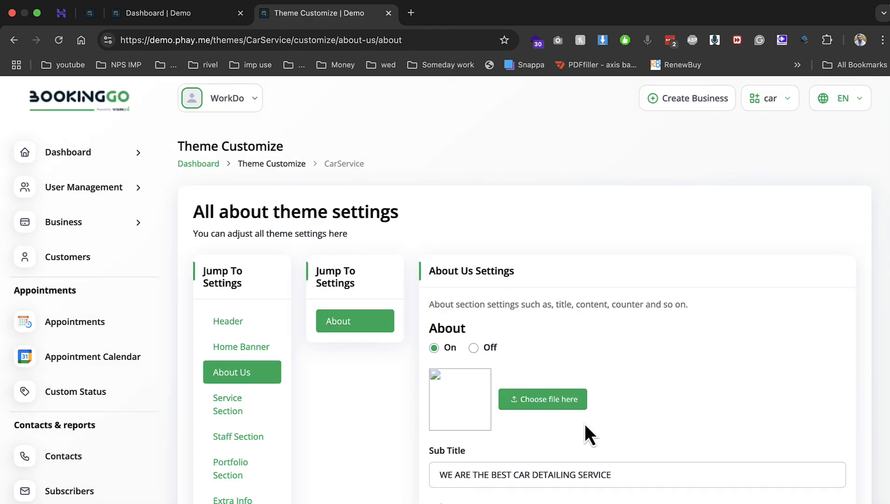
{"action": "left_click", "coordinate": [616, 468]}
{"action": "type", "text": "ssss"}
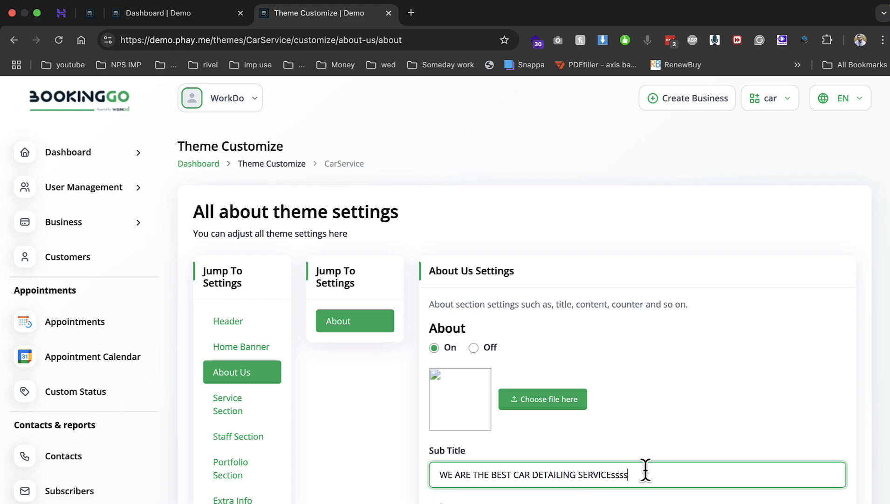
{"action": "scroll", "coordinate": [646, 468], "scroll_direction": "down", "scroll_amount": 8}
{"action": "key", "text": "Return"}
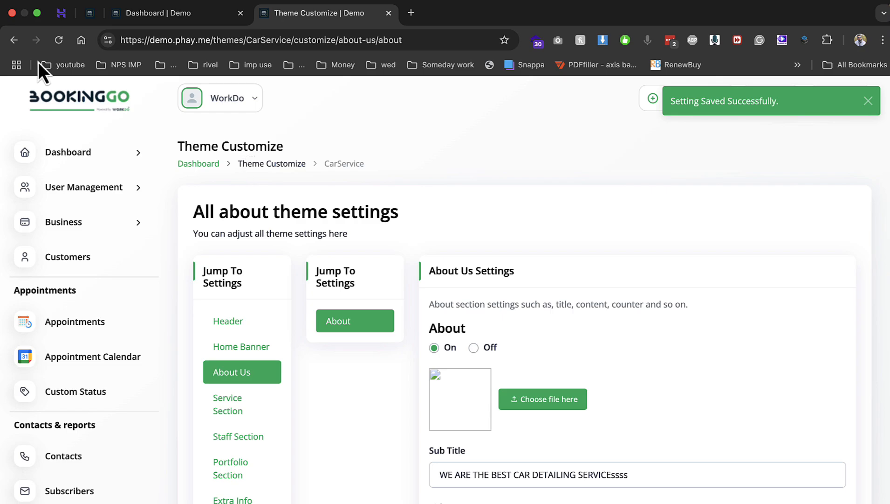
Back out of the theme section settings to the BookingGo dashboard
{"action": "left_click", "coordinate": [14, 40]}
{"action": "left_click", "coordinate": [14, 40]}
{"action": "left_click", "coordinate": [14, 40]}
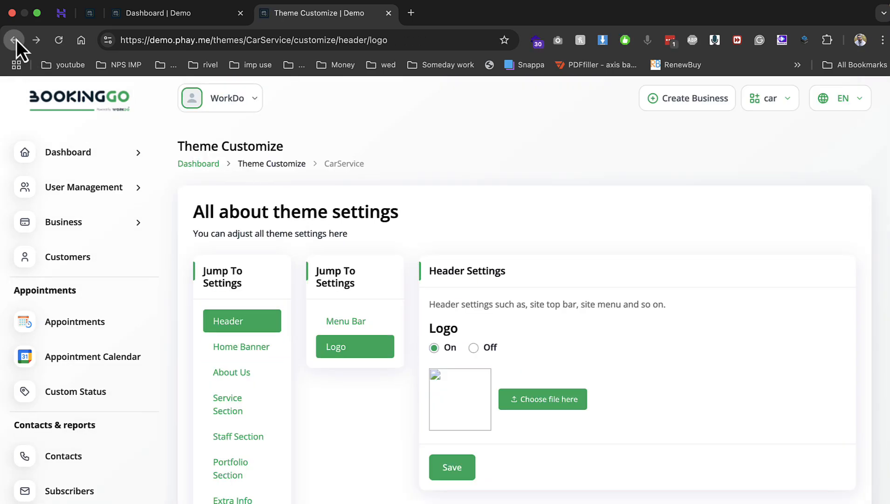
{"action": "left_click", "coordinate": [16, 40]}
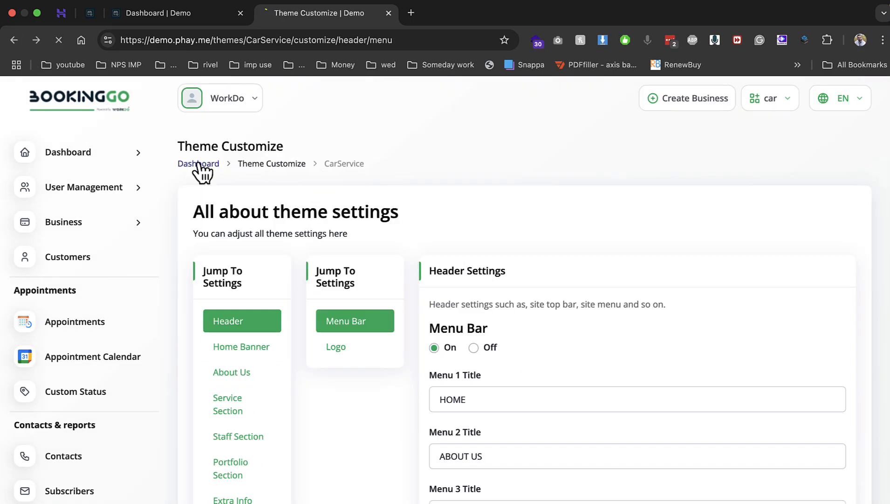
{"action": "left_click", "coordinate": [198, 164]}
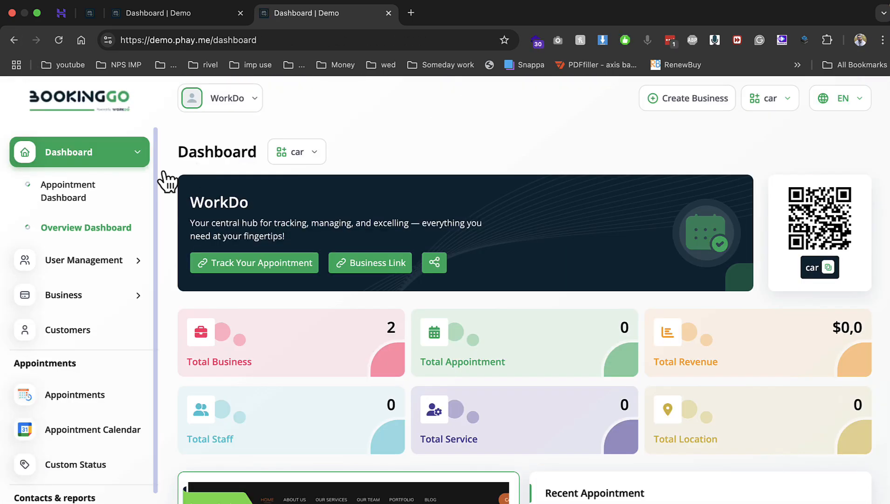
Copy the car business link and load its public booking page in a new tab
{"action": "left_click", "coordinate": [404, 267]}
{"action": "left_click", "coordinate": [411, 13]}
{"action": "key", "text": "super+v"}
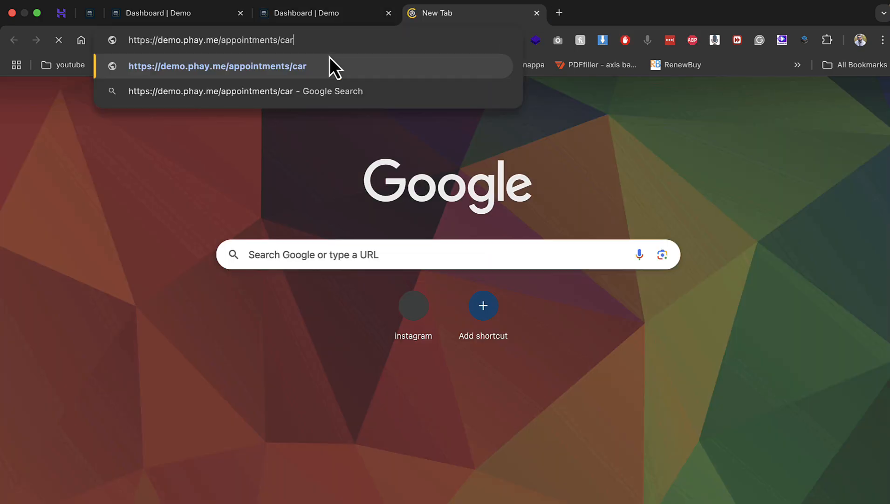
{"action": "key", "text": "Return"}
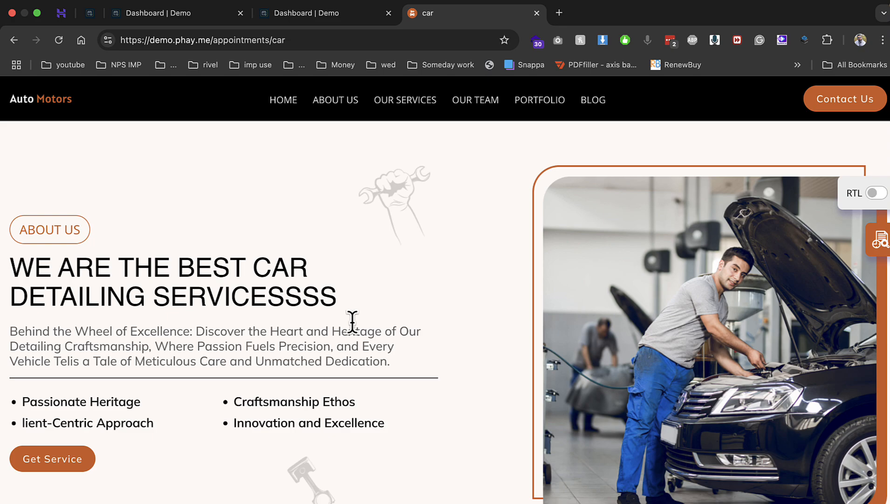
Check the SERVICESSSS heading and services list, then return to the dashboard's Business options
{"action": "left_click_drag", "start_coordinate": [150, 294], "coordinate": [329, 295]}
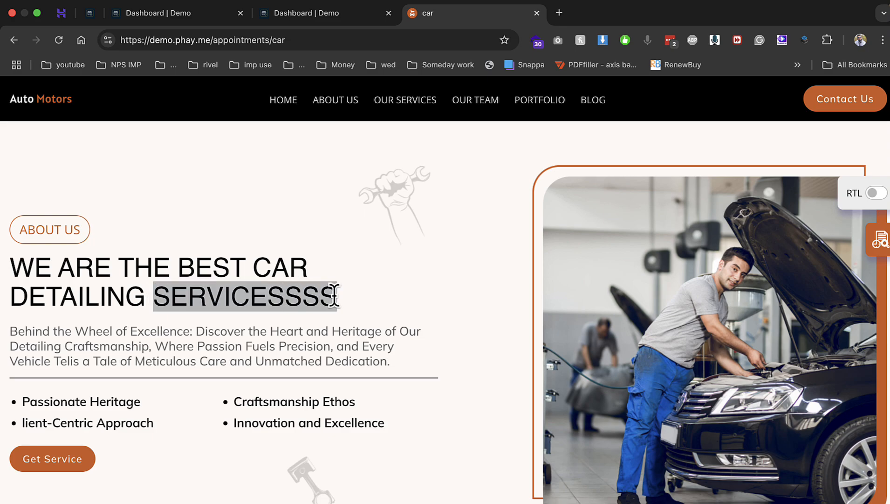
{"action": "left_click_drag", "start_coordinate": [505, 238], "coordinate": [174, 358]}
{"action": "scroll", "coordinate": [477, 326], "scroll_direction": "down", "scroll_amount": 5}
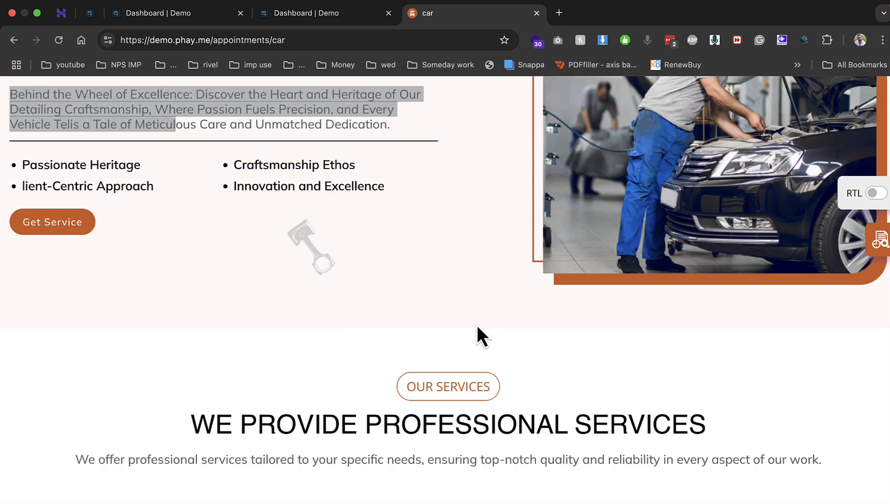
{"action": "scroll", "coordinate": [477, 326], "scroll_direction": "down", "scroll_amount": 10}
{"action": "scroll", "coordinate": [354, 334], "scroll_direction": "up", "scroll_amount": 8}
{"action": "scroll", "coordinate": [326, 326], "scroll_direction": "down", "scroll_amount": 5}
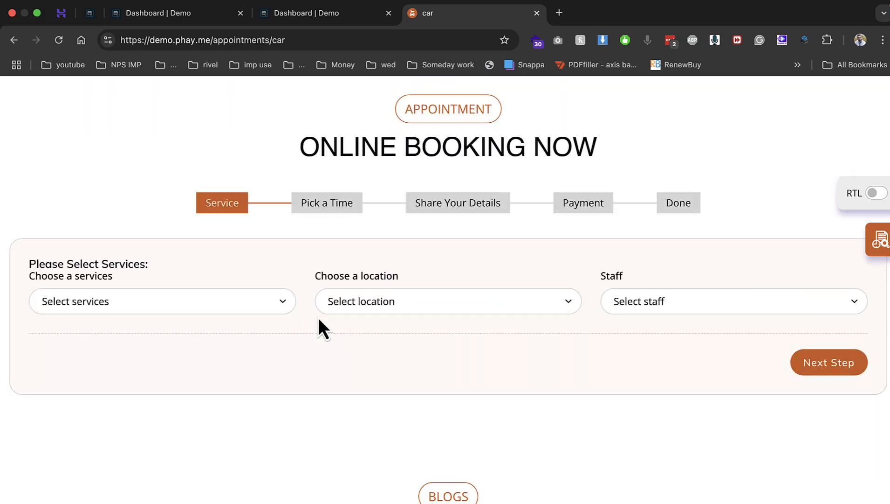
{"action": "left_click_drag", "start_coordinate": [320, 163], "coordinate": [599, 158]}
{"action": "left_click", "coordinate": [238, 307]}
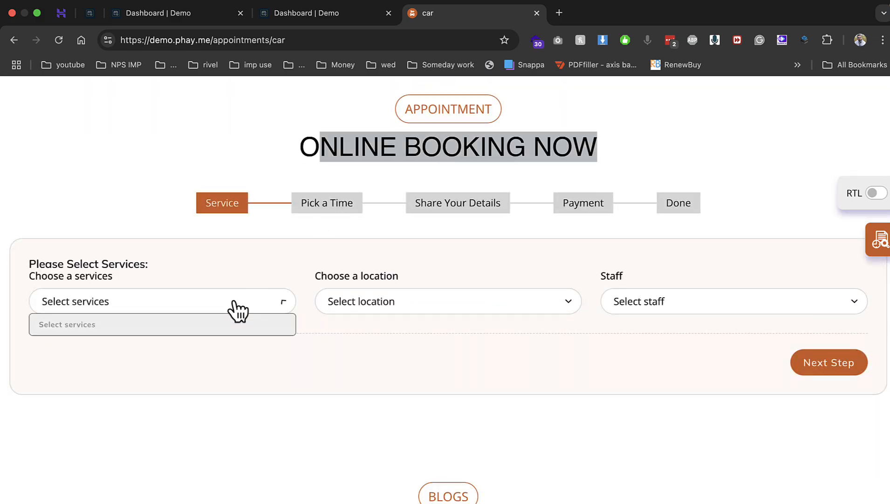
{"action": "left_click", "coordinate": [319, 19]}
{"action": "left_click", "coordinate": [88, 300]}
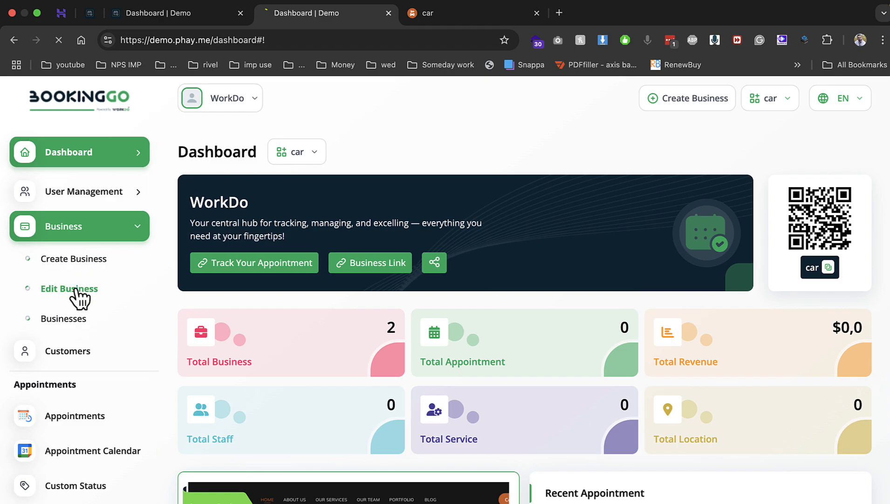
Open the car business's Locations tab and compare with the booking page's location list
{"action": "left_click", "coordinate": [76, 289]}
{"action": "left_click", "coordinate": [381, 210]}
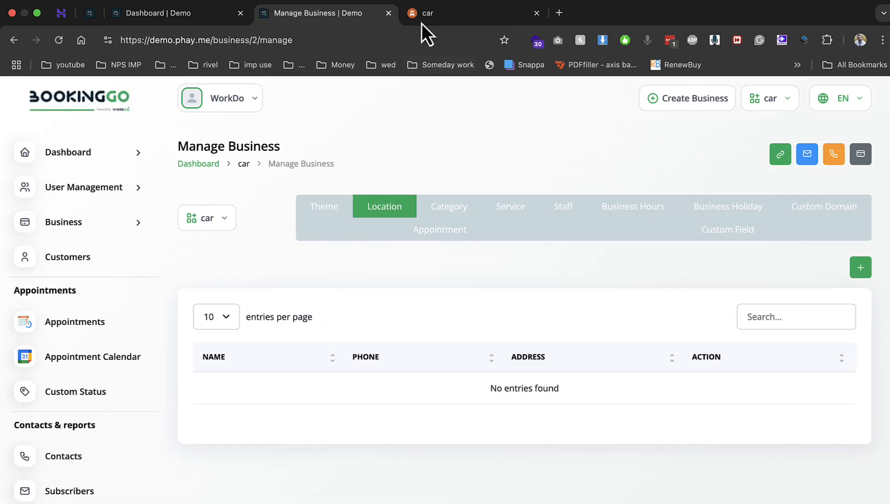
{"action": "left_click", "coordinate": [425, 14]}
{"action": "left_click", "coordinate": [451, 302]}
{"action": "left_click", "coordinate": [335, 22]}
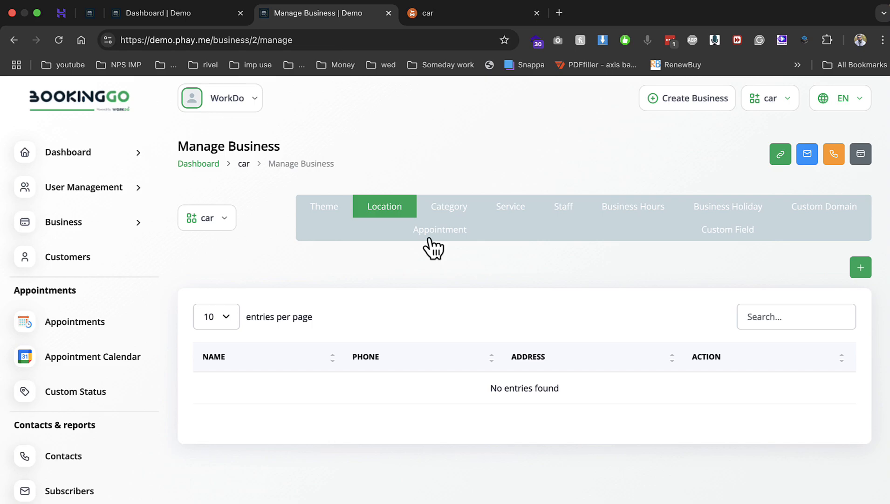
Start a new location named Gwalior with images.png as its picture
{"action": "left_click", "coordinate": [860, 267]}
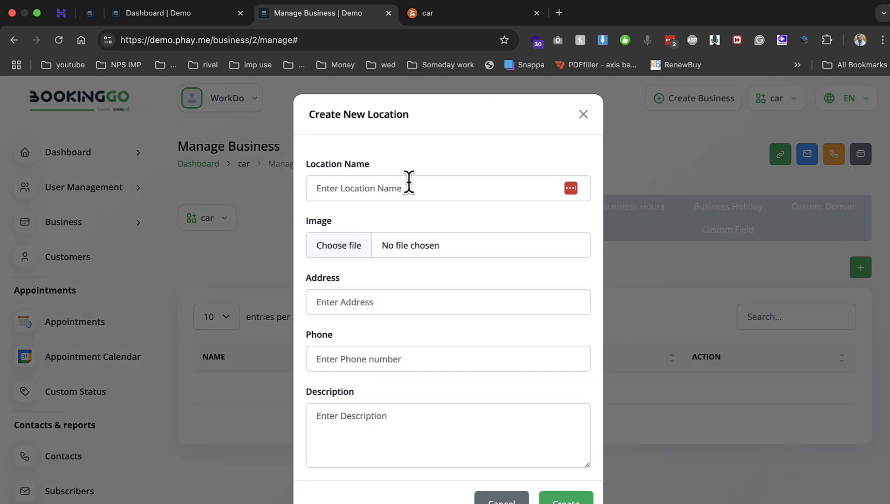
{"action": "left_click", "coordinate": [409, 181]}
{"action": "type", "text": "Gwa"}
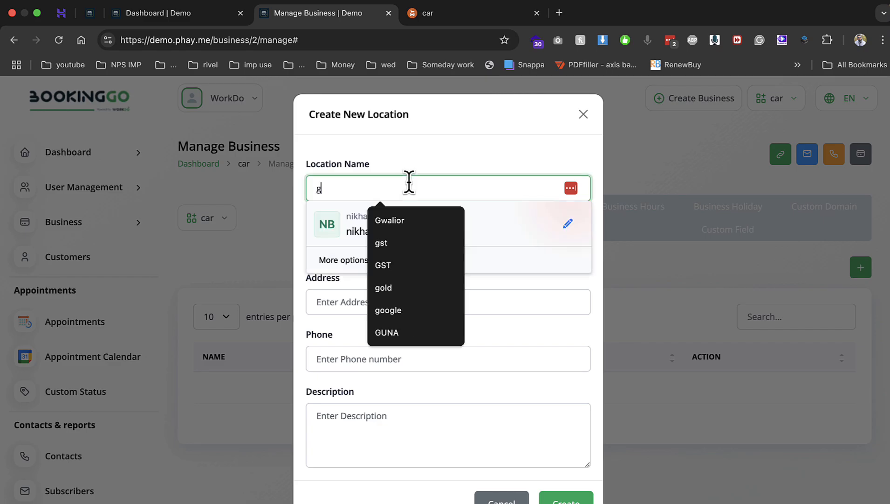
{"action": "key", "text": "Down"}
{"action": "key", "text": "Return"}
{"action": "left_click", "coordinate": [363, 248]}
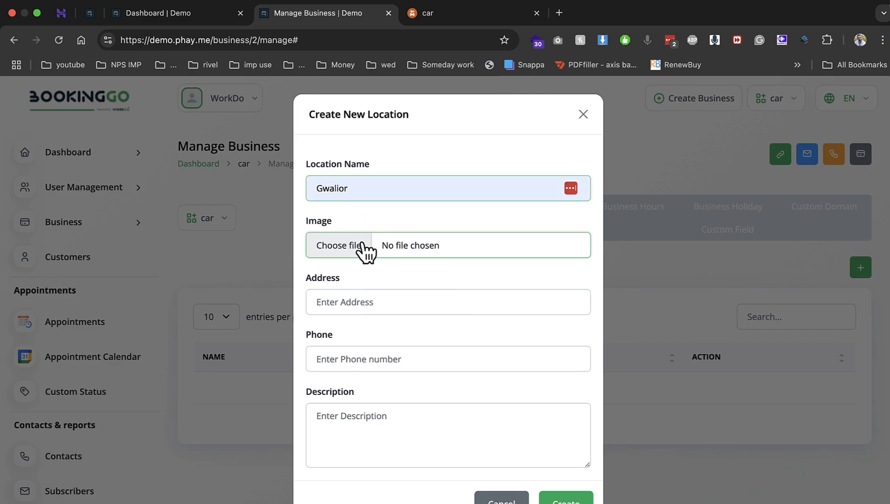
{"action": "key", "text": "c"}
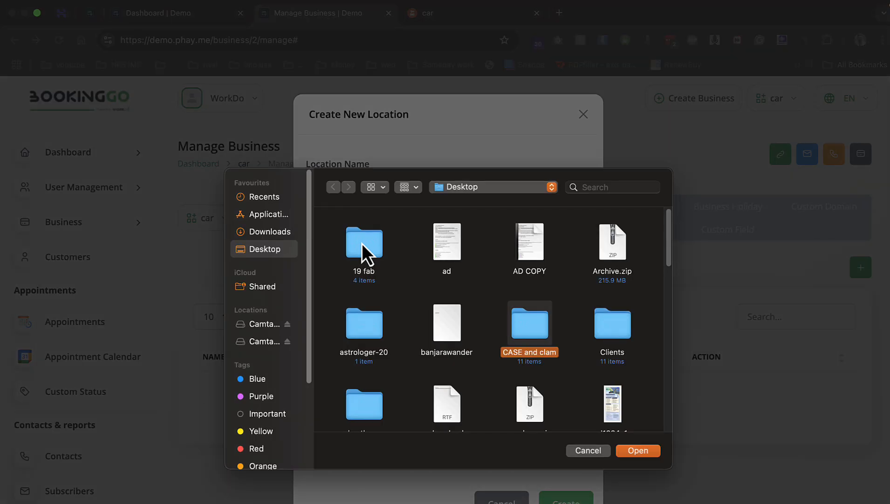
{"action": "scroll", "coordinate": [362, 244], "scroll_direction": "down", "scroll_amount": 5}
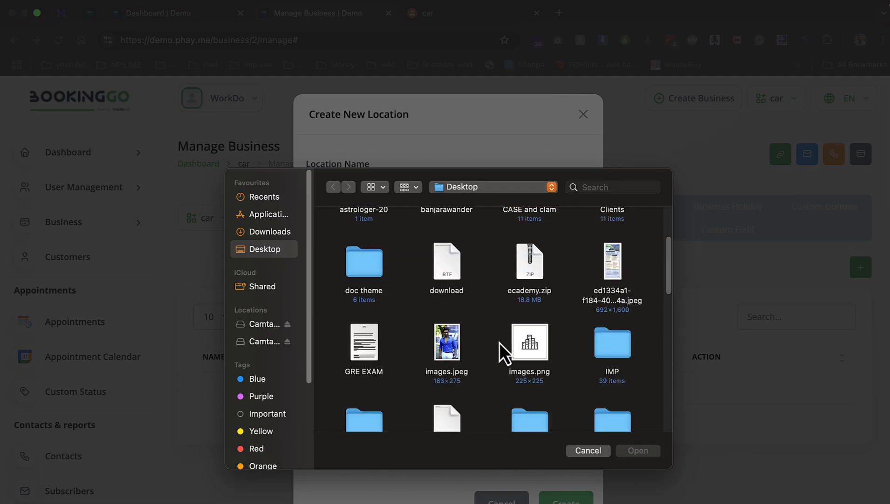
{"action": "left_click", "coordinate": [512, 341]}
{"action": "double_click", "coordinate": [512, 341]}
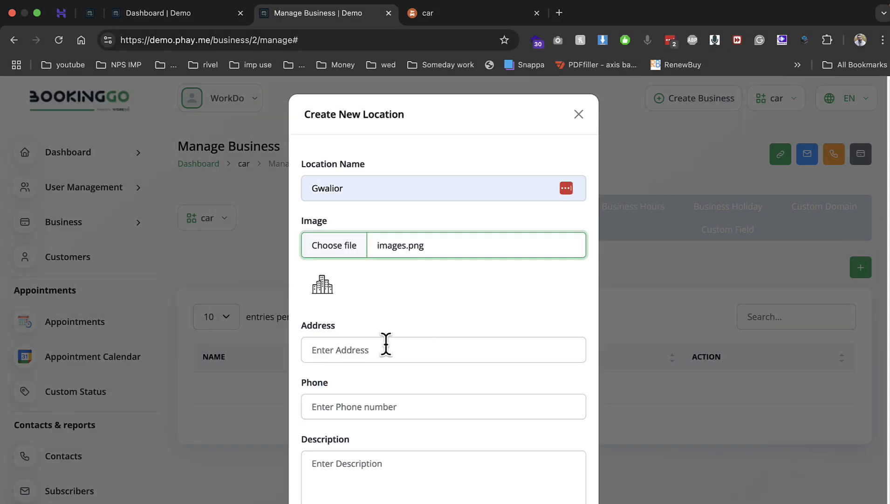
Fill in the address, phone 123123 and description 12, then create the location
{"action": "left_click", "coordinate": [386, 345]}
{"action": "type", "text": "12312"}
{"action": "left_click", "coordinate": [344, 411]}
{"action": "type", "text": "123123"}
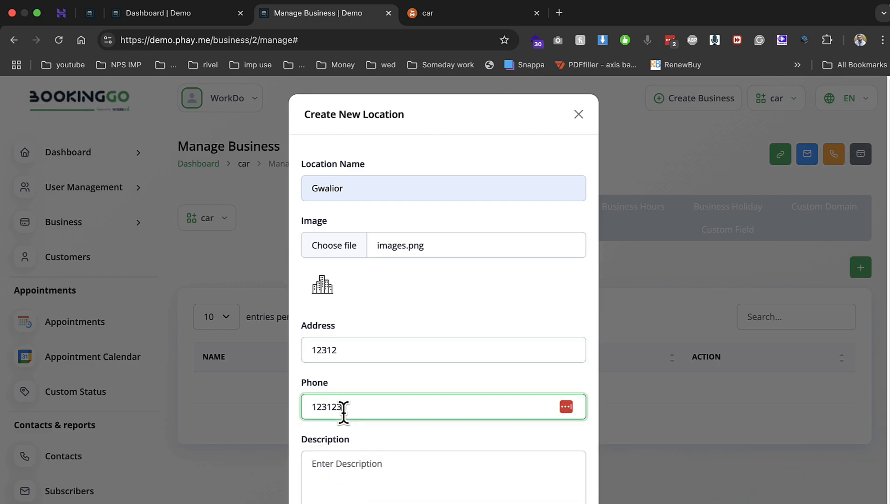
{"action": "left_click", "coordinate": [485, 498]}
{"action": "type", "text": "12"}
{"action": "left_click", "coordinate": [562, 503]}
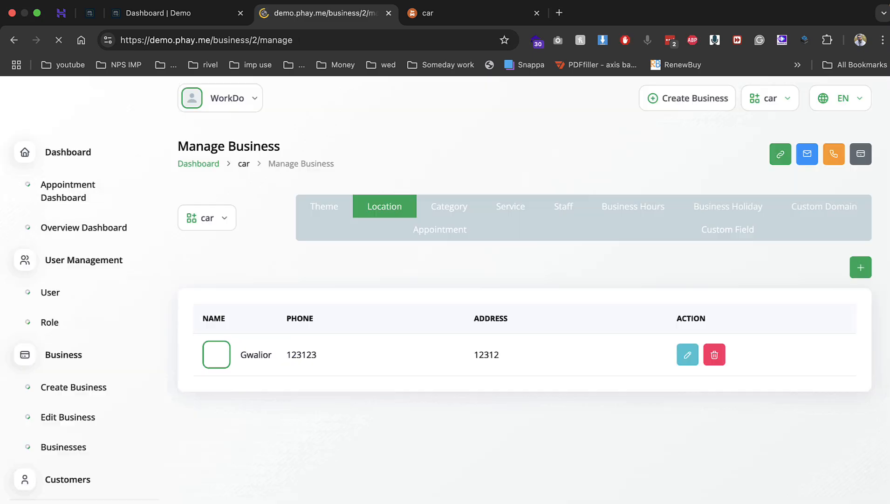
Add a 'car' category to the business, then open its still-empty Service list
{"action": "left_click", "coordinate": [453, 213]}
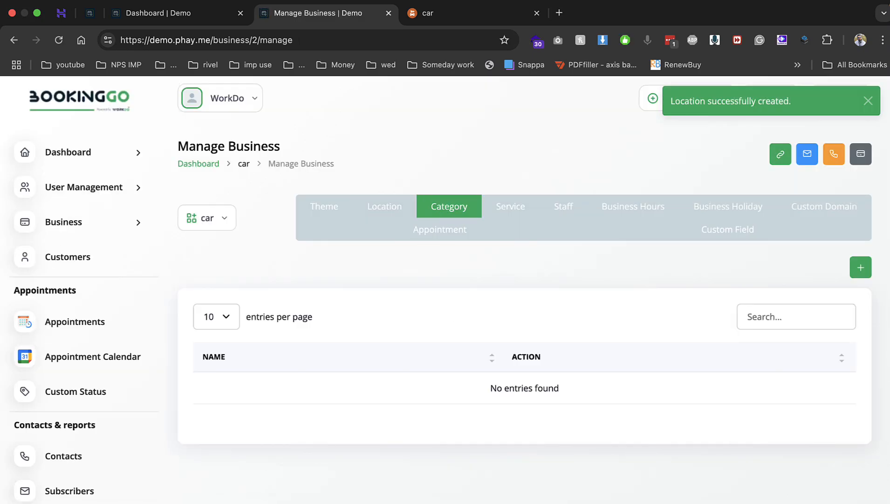
{"action": "left_click", "coordinate": [860, 268]}
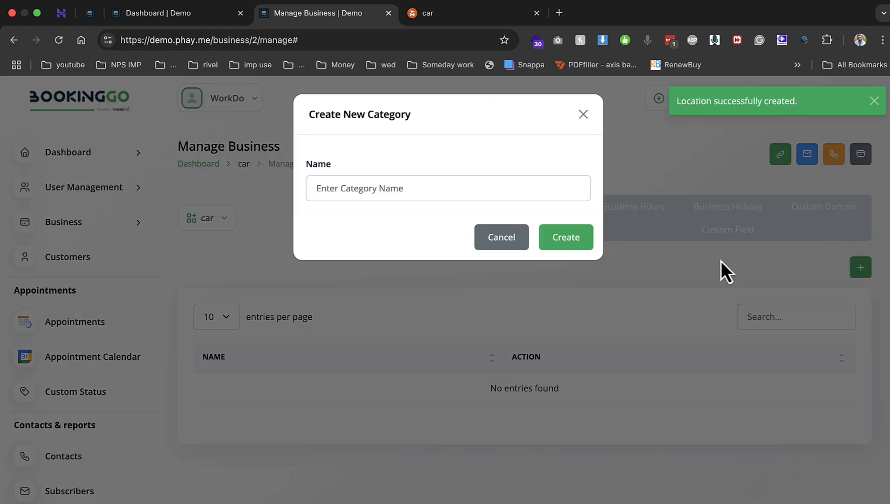
{"action": "left_click", "coordinate": [431, 188]}
{"action": "type", "text": "car"}
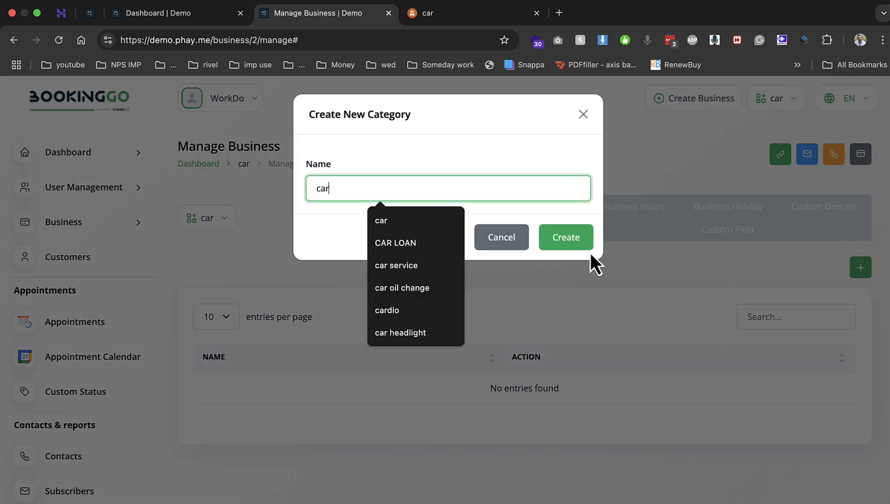
{"action": "left_click", "coordinate": [577, 240]}
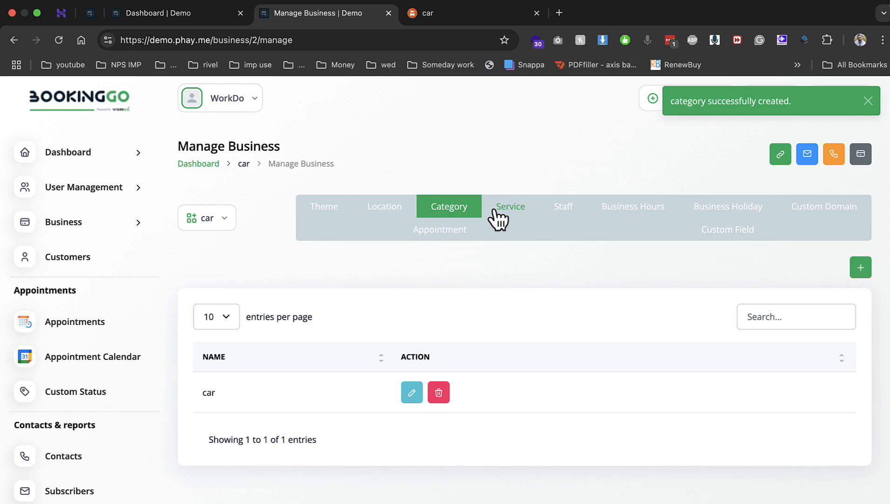
{"action": "left_click", "coordinate": [499, 217]}
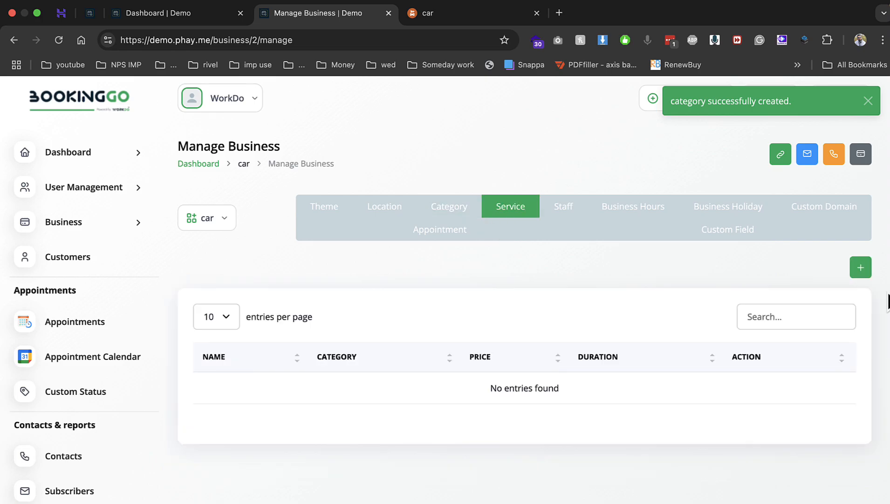
Start a 'car wash' service with images.png, category car, and Free Service turned off
{"action": "left_click", "coordinate": [860, 267]}
{"action": "left_click", "coordinate": [379, 187]}
{"action": "type", "text": "carv "}
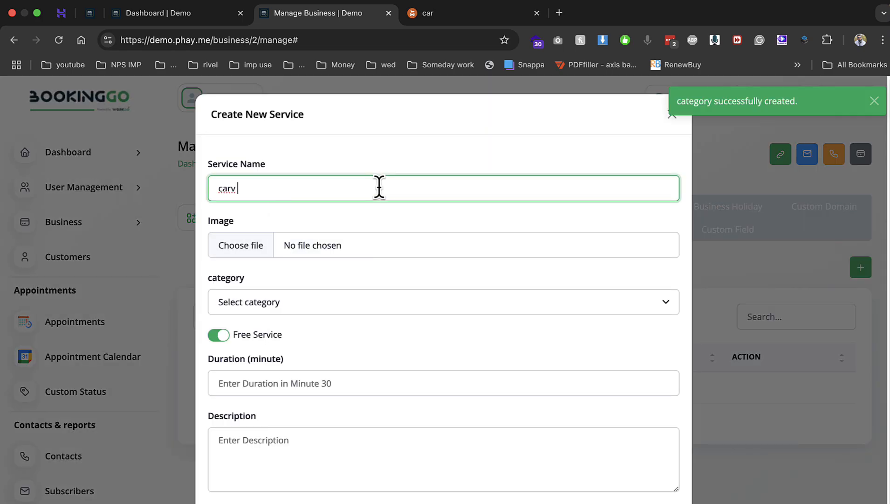
{"action": "type", "text": "wash"}
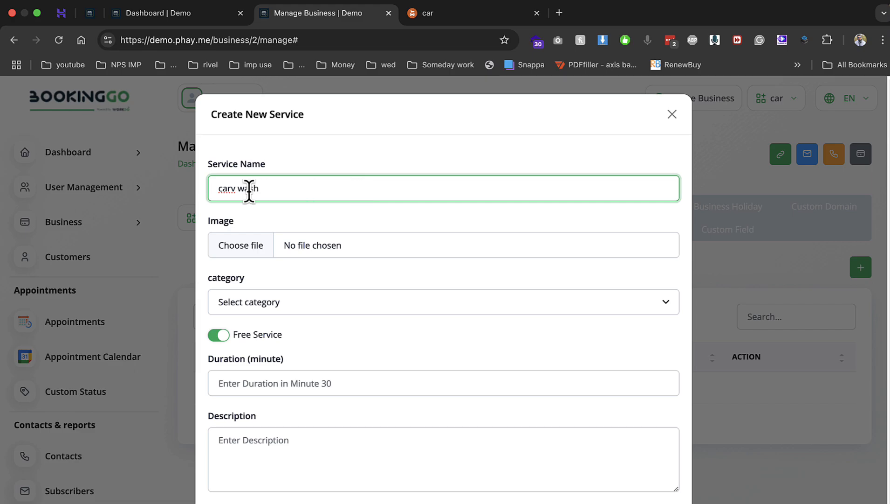
{"action": "left_click", "coordinate": [235, 247]}
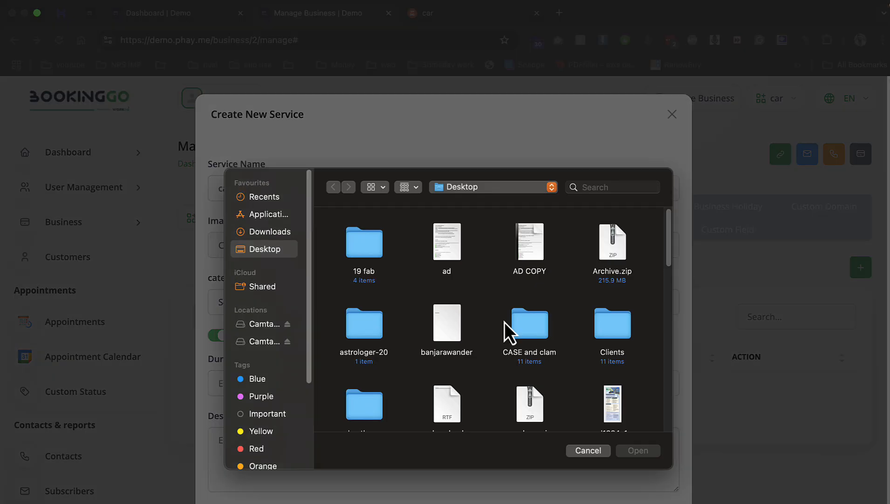
{"action": "scroll", "coordinate": [466, 326], "scroll_direction": "down", "scroll_amount": 5}
{"action": "double_click", "coordinate": [525, 327]}
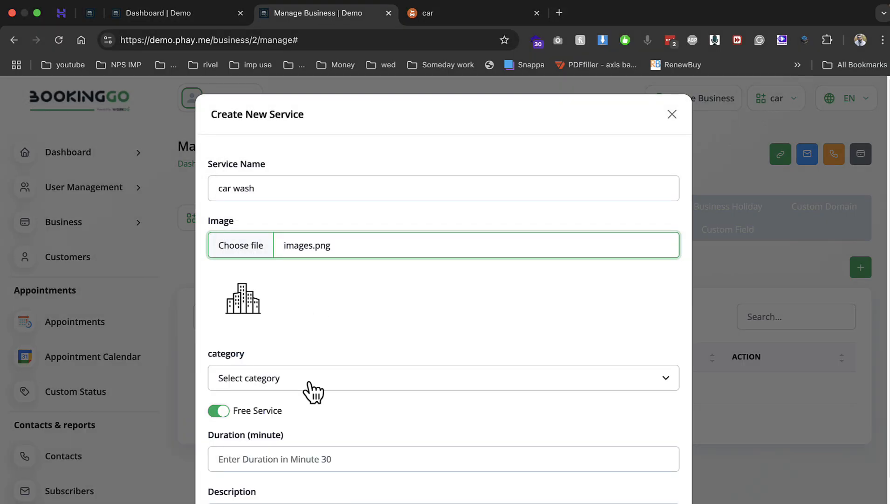
{"action": "left_click", "coordinate": [310, 385]}
{"action": "left_click", "coordinate": [287, 396]}
{"action": "left_click", "coordinate": [218, 411]}
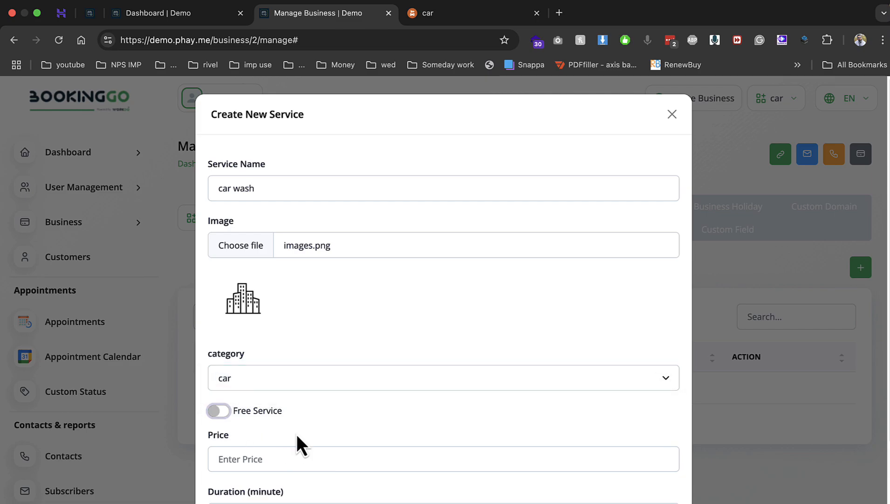
Set price 300, 30-minute duration and description 'car wash', then save the service
{"action": "scroll", "coordinate": [297, 434], "scroll_direction": "down", "scroll_amount": 2}
{"action": "left_click", "coordinate": [279, 384]}
{"action": "type", "text": "300"}
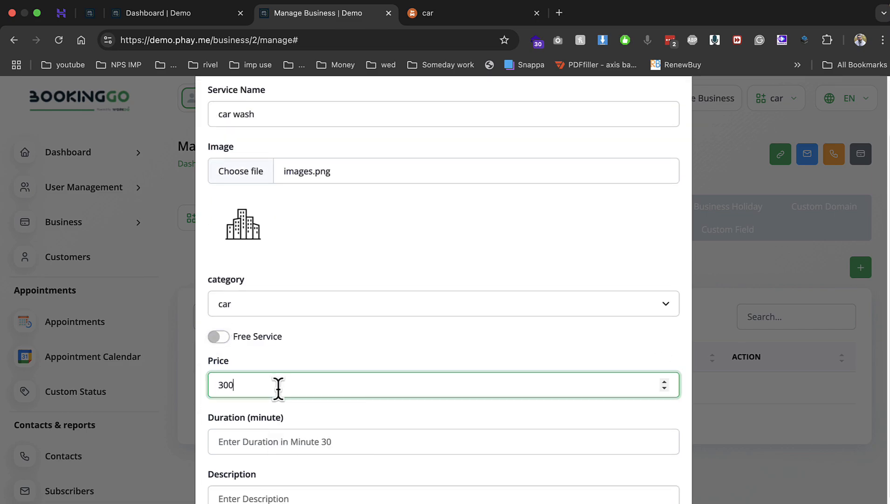
{"action": "scroll", "coordinate": [318, 431], "scroll_direction": "down", "scroll_amount": 2}
{"action": "left_click", "coordinate": [288, 375]}
{"action": "type", "text": "30"}
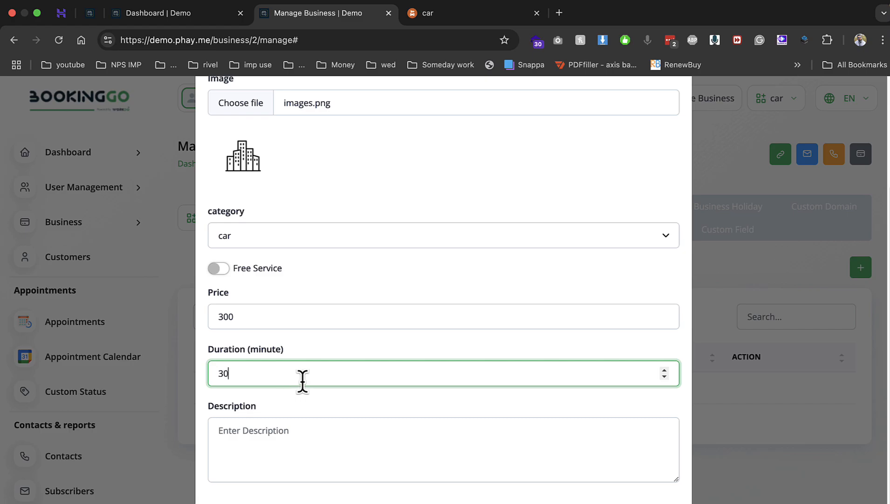
{"action": "left_click", "coordinate": [302, 433]}
{"action": "type", "text": "car was"}
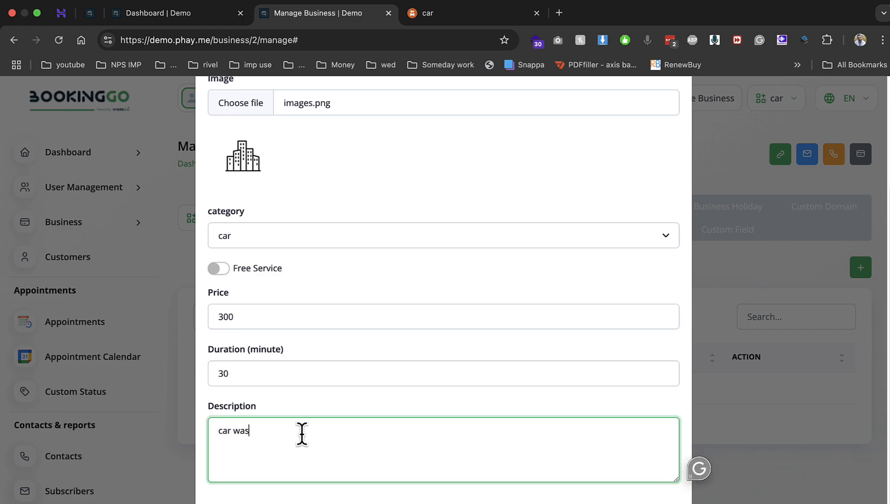
{"action": "type", "text": "h"}
{"action": "left_click", "coordinate": [657, 503]}
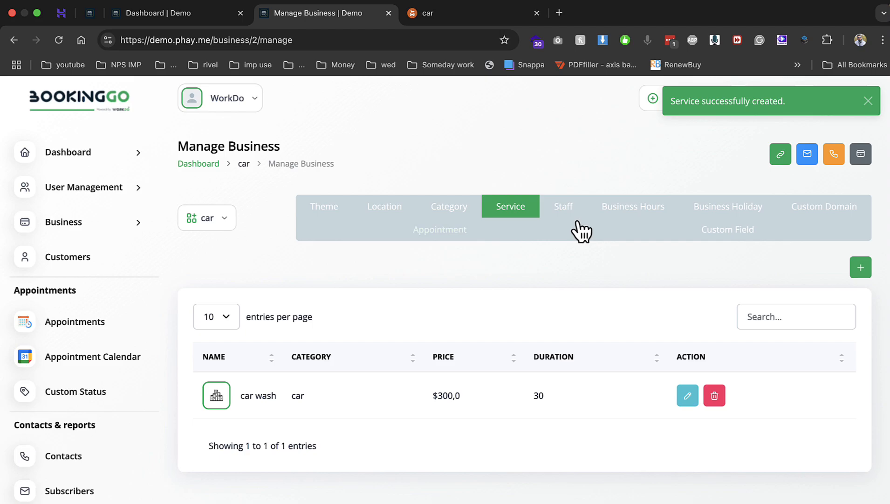
{"action": "left_click", "coordinate": [564, 207]}
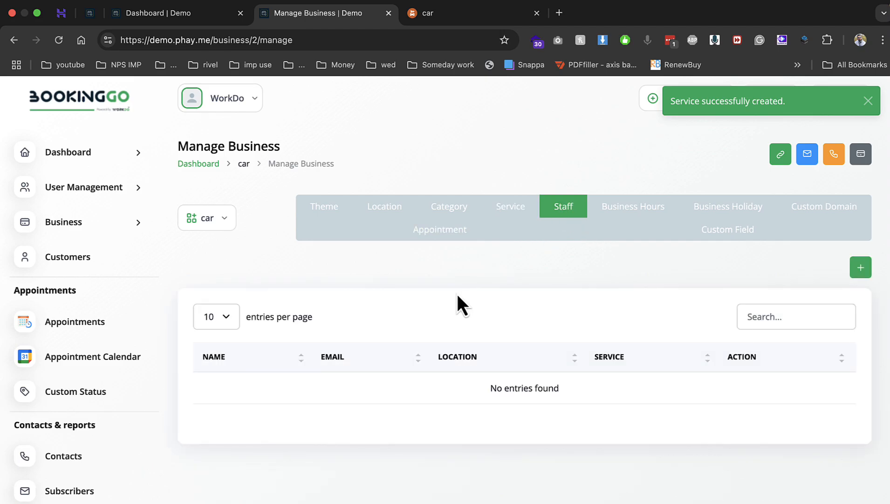
{"action": "left_click", "coordinate": [846, 267]}
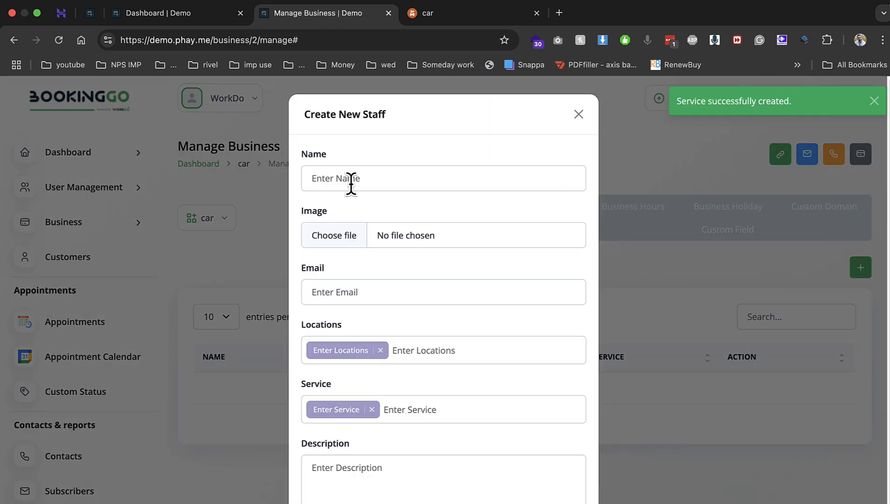
Enter the staff member's name, attach images.jpeg as the photo, and fill in the e-mail
{"action": "left_click", "coordinate": [351, 184]}
{"action": "type", "text": "arun"}
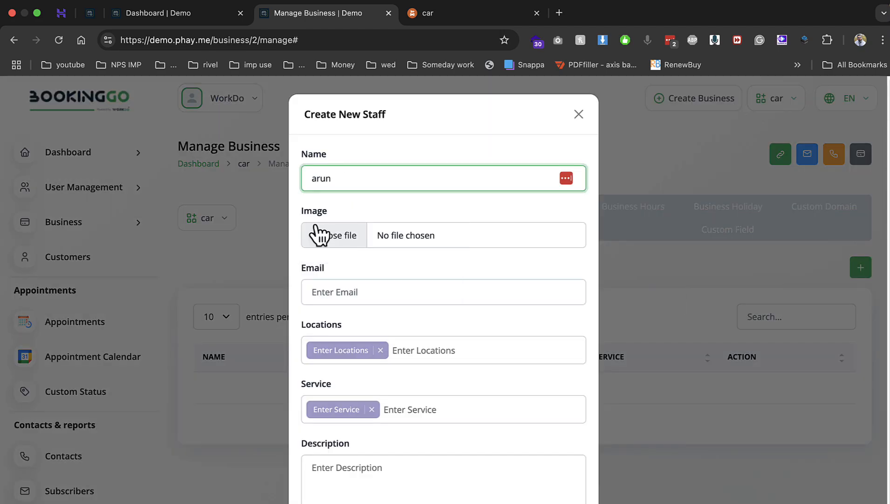
{"action": "left_click", "coordinate": [319, 234]}
{"action": "scroll", "coordinate": [533, 313], "scroll_direction": "down", "scroll_amount": 3}
{"action": "left_click", "coordinate": [447, 386]}
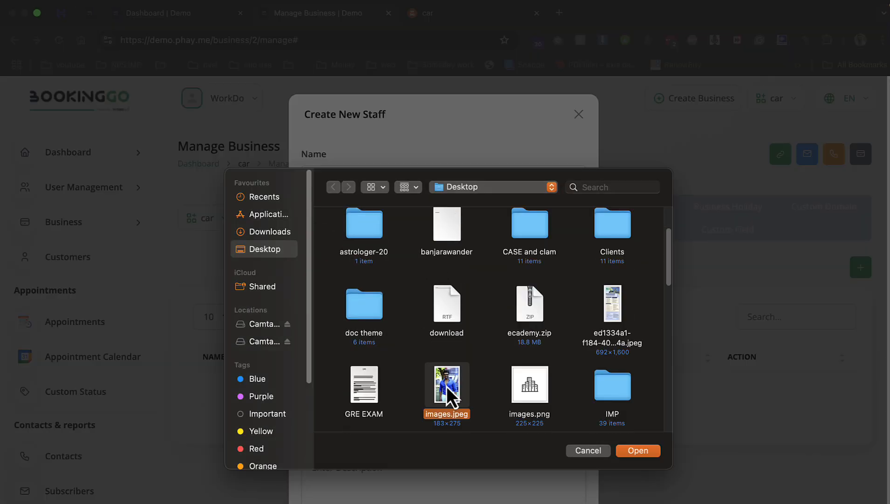
{"action": "key", "text": "Return"}
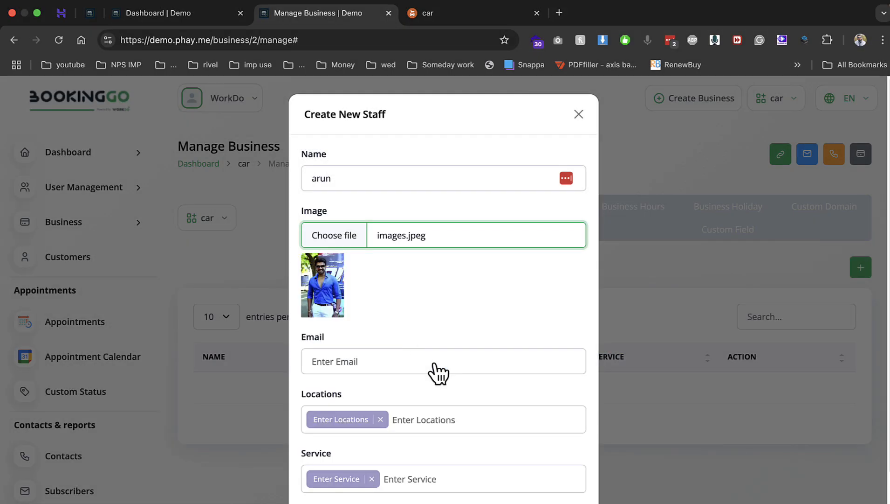
{"action": "left_click", "coordinate": [376, 361]}
{"action": "left_click", "coordinate": [413, 388]}
Assign Gwalior and the car wash service, add a description, and create the staff member
{"action": "left_click", "coordinate": [440, 418]}
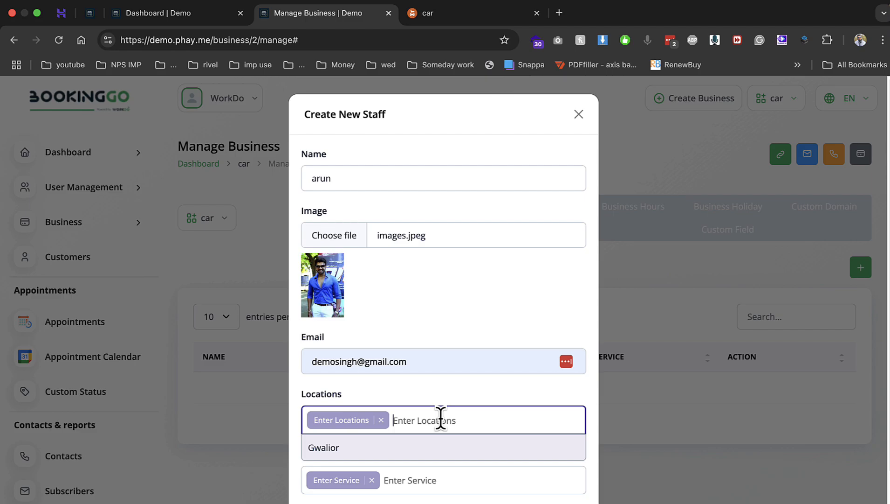
{"action": "left_click", "coordinate": [380, 447]}
{"action": "left_click", "coordinate": [394, 480]}
{"action": "left_click", "coordinate": [397, 498]}
{"action": "scroll", "coordinate": [426, 475], "scroll_direction": "down", "scroll_amount": 2}
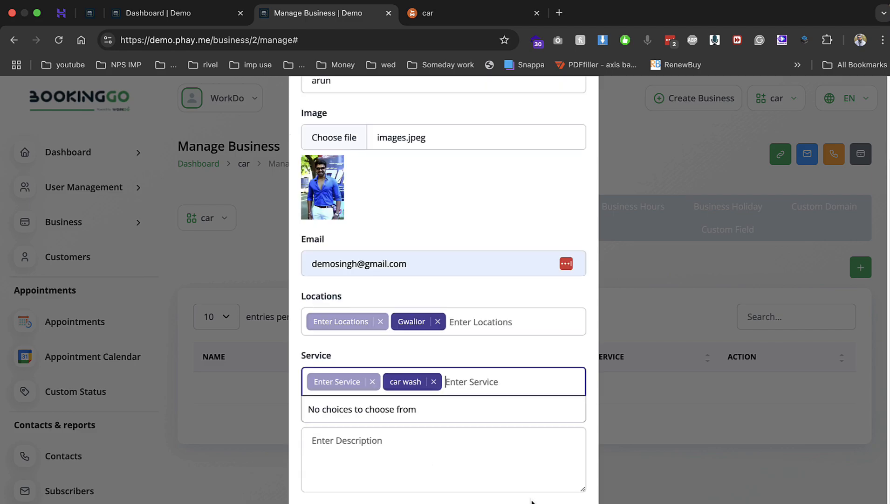
{"action": "left_click", "coordinate": [503, 487]}
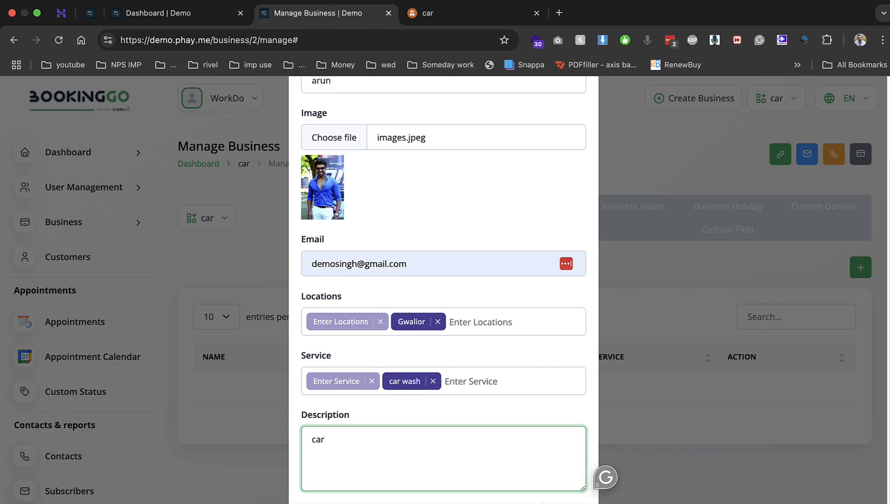
{"action": "scroll", "coordinate": [565, 467], "scroll_direction": "down", "scroll_amount": 3}
{"action": "left_click", "coordinate": [571, 403]}
{"action": "left_click", "coordinate": [623, 215]}
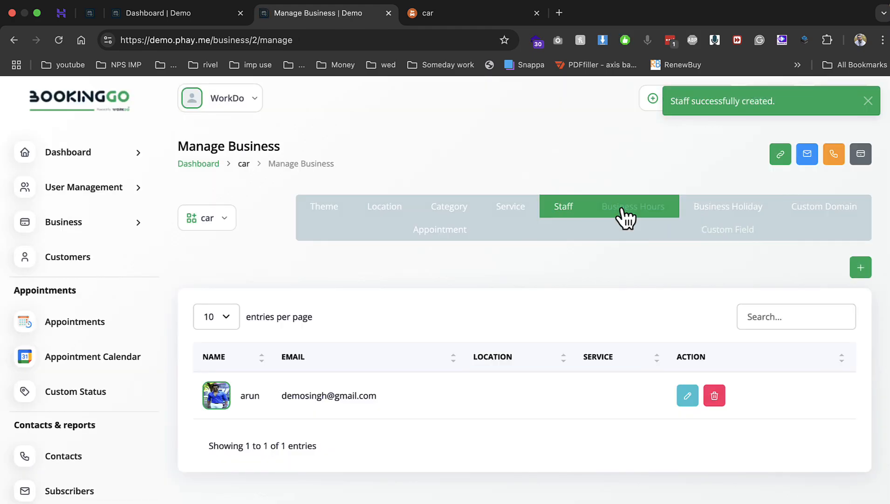
Enter Monday hours of 08:00 AM to 08:00 PM and save the business hours
{"action": "left_click", "coordinate": [279, 277]}
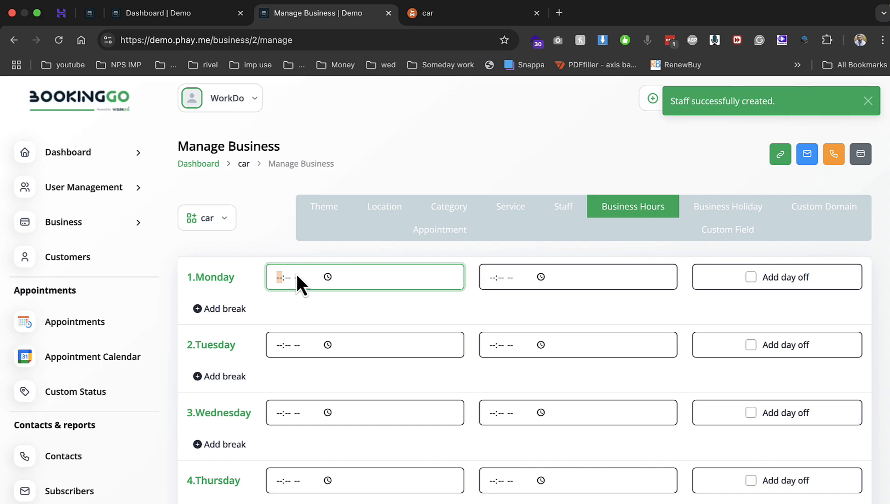
{"action": "scroll", "coordinate": [648, 357], "scroll_direction": "down", "scroll_amount": 6}
{"action": "scroll", "coordinate": [654, 416], "scroll_direction": "up", "scroll_amount": 6}
{"action": "type", "text": "08:00 AM"}
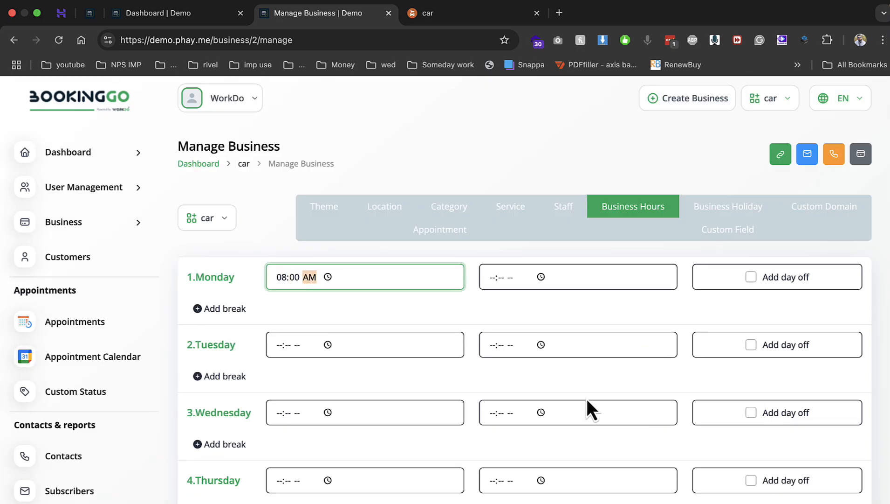
{"action": "key", "text": "Tab"}
{"action": "key", "text": "Tab"}
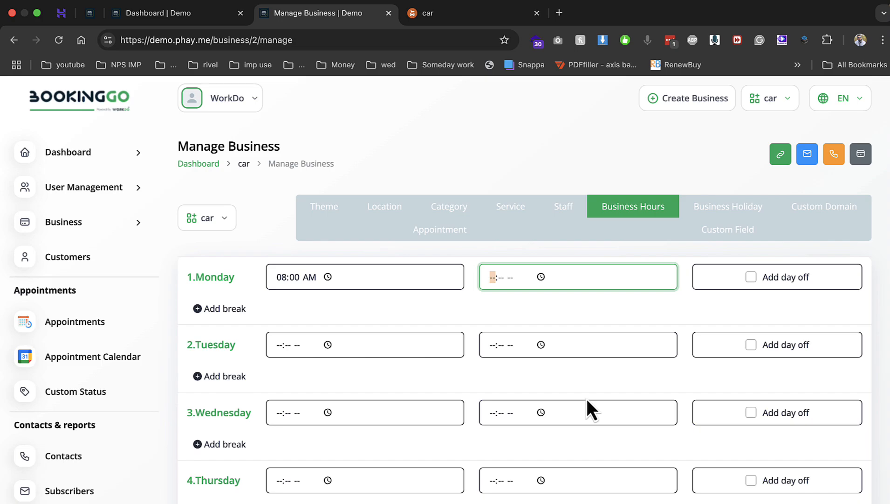
{"action": "type", "text": "0800p"}
{"action": "scroll", "coordinate": [594, 401], "scroll_direction": "down", "scroll_amount": 6}
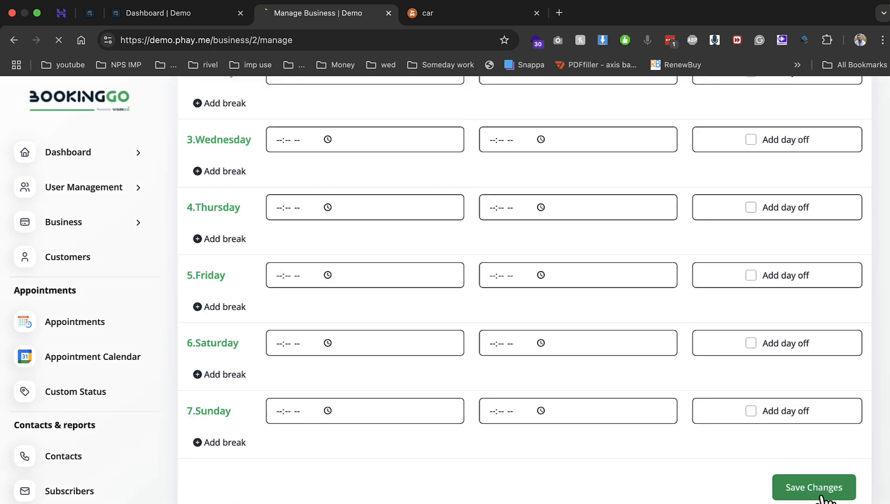
{"action": "left_click", "coordinate": [825, 494]}
Open the Appointment settings and save an appointment slot capacity of 30
{"action": "left_click", "coordinate": [721, 215]}
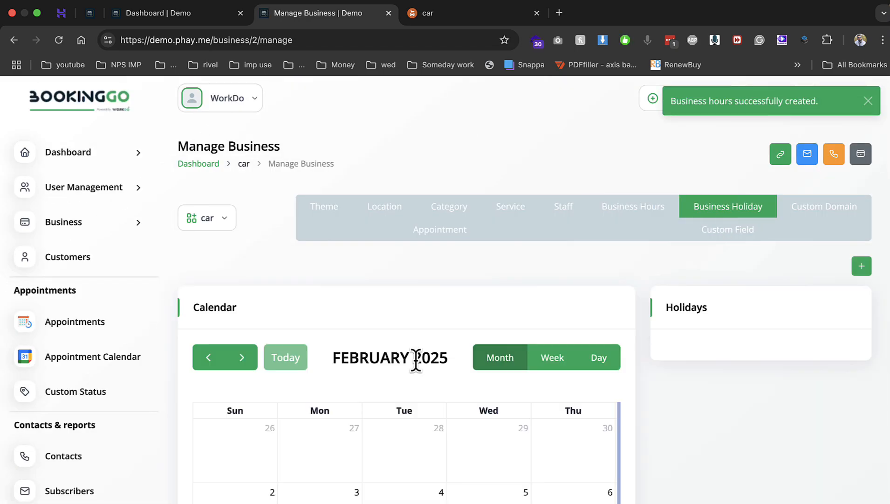
{"action": "scroll", "coordinate": [393, 390], "scroll_direction": "down", "scroll_amount": 2}
{"action": "scroll", "coordinate": [393, 390], "scroll_direction": "up", "scroll_amount": 2}
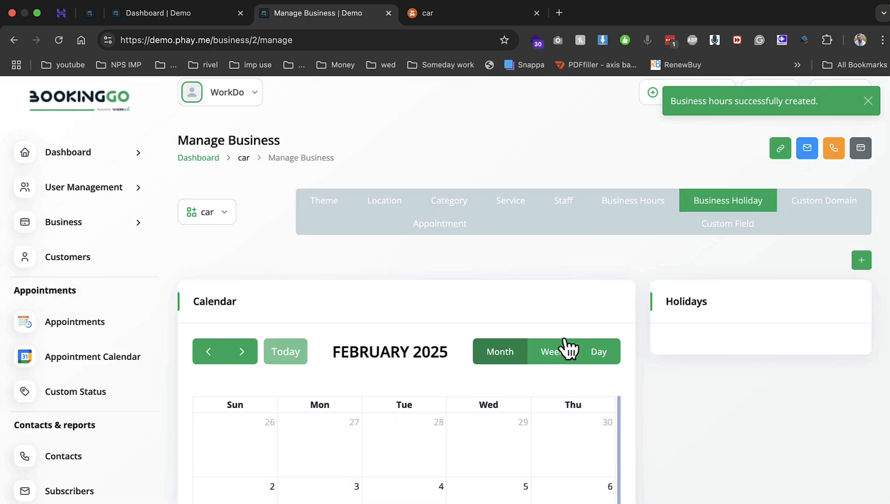
{"action": "left_click", "coordinate": [813, 202]}
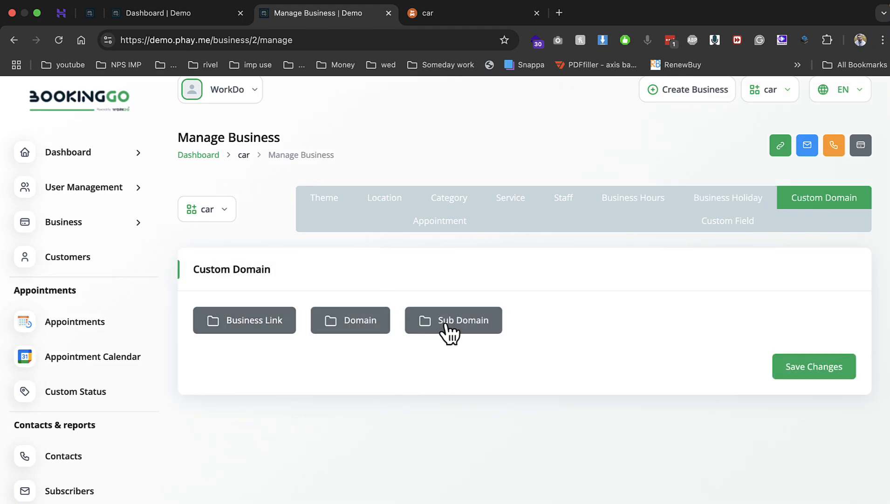
{"action": "left_click", "coordinate": [432, 227]}
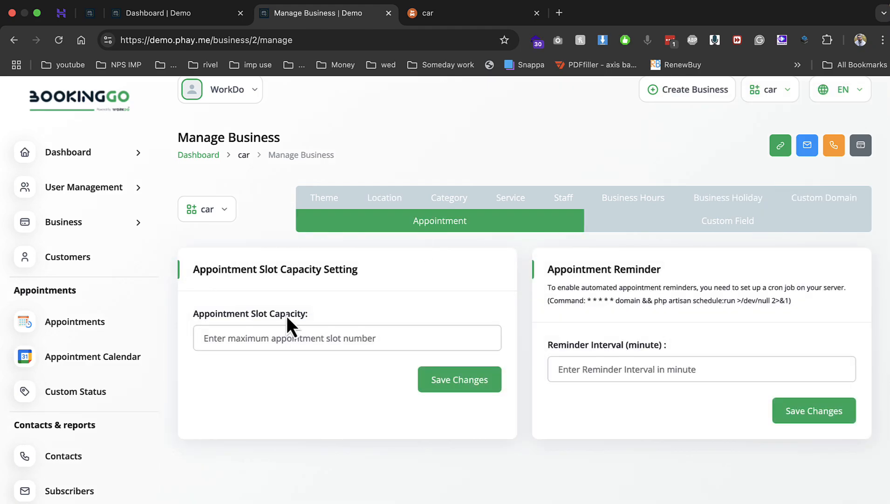
{"action": "left_click", "coordinate": [427, 337]}
{"action": "type", "text": "30"}
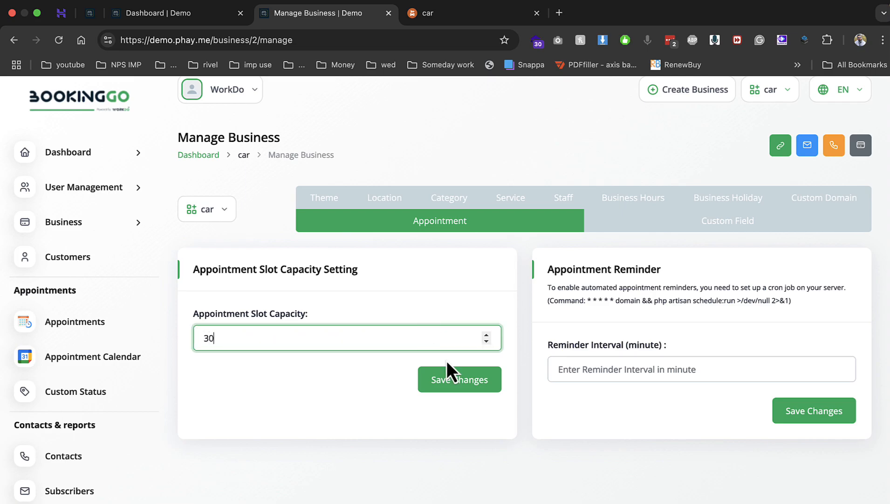
{"action": "left_click", "coordinate": [451, 381]}
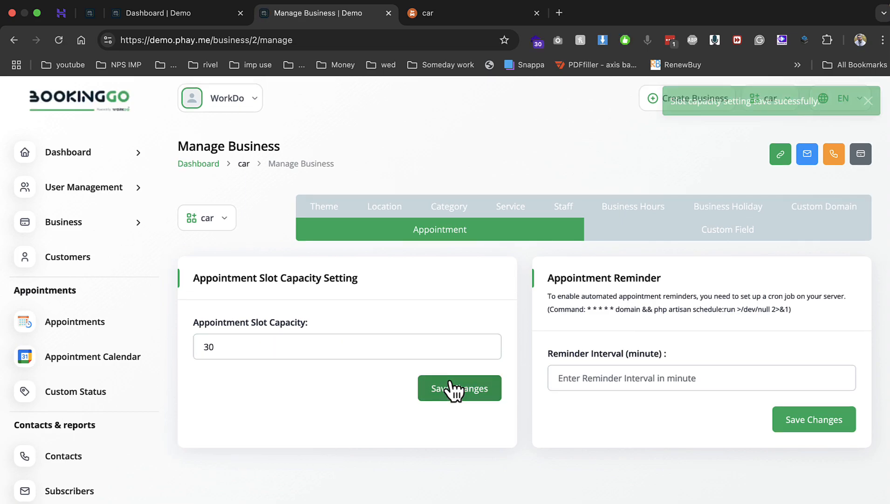
Reload the booking page, choose car wash at Gwalior with a staff member, and continue
{"action": "left_click", "coordinate": [446, 14]}
{"action": "key", "text": "super+r"}
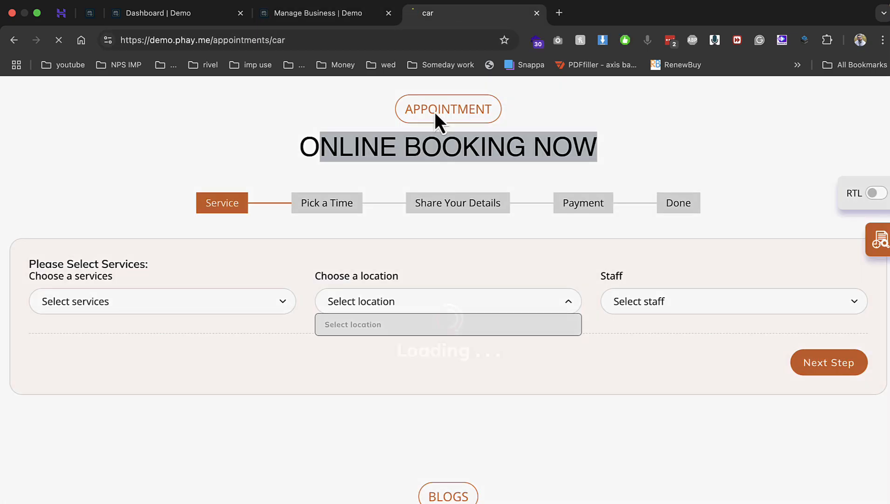
{"action": "scroll", "coordinate": [332, 328], "scroll_direction": "down", "scroll_amount": 6}
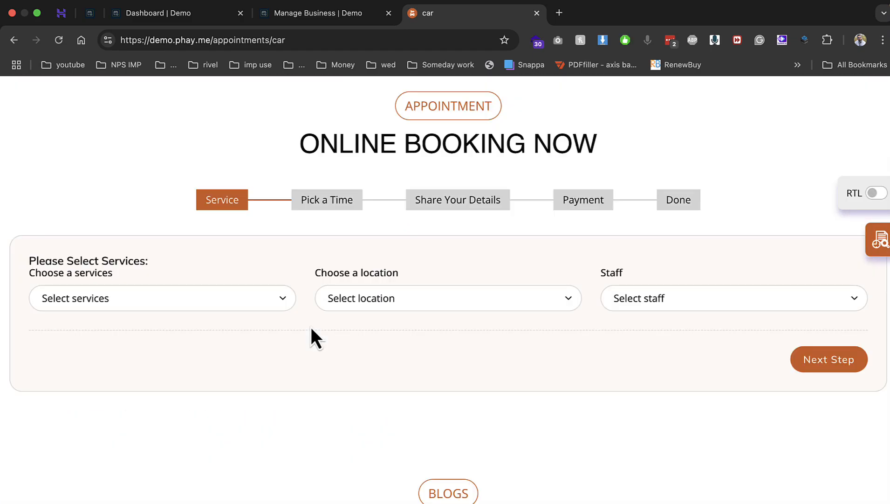
{"action": "left_click", "coordinate": [204, 305]}
{"action": "left_click", "coordinate": [192, 340]}
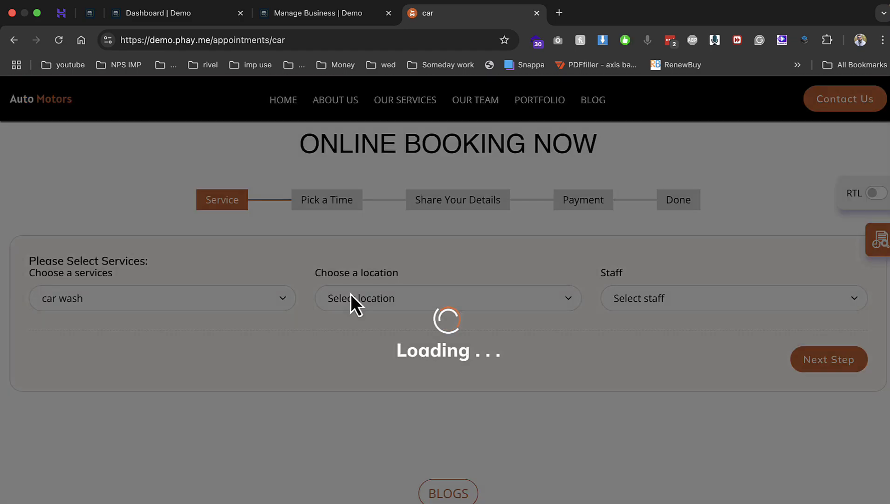
{"action": "left_click", "coordinate": [351, 296]}
{"action": "left_click", "coordinate": [361, 343]}
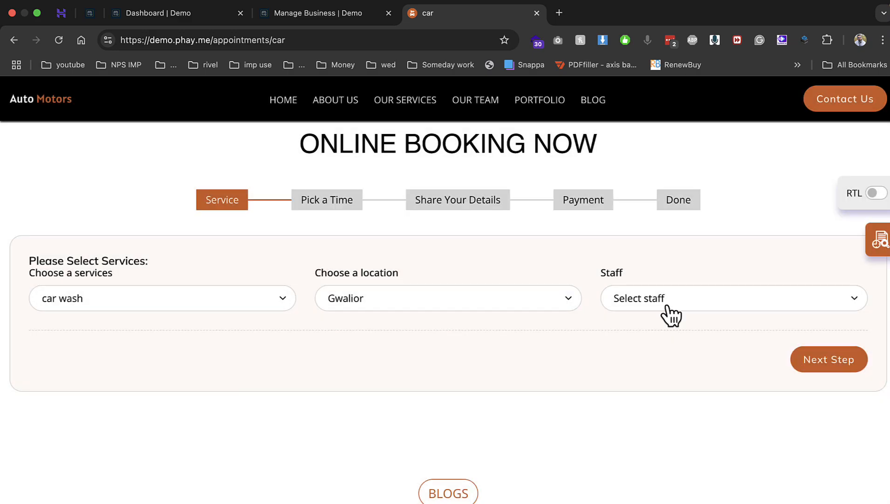
{"action": "left_click", "coordinate": [667, 309]}
{"action": "left_click", "coordinate": [651, 342]}
{"action": "left_click", "coordinate": [830, 366]}
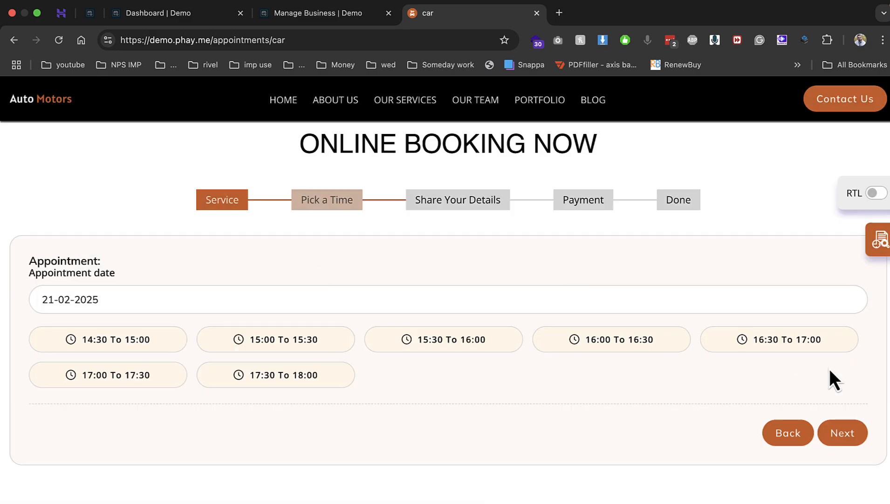
Pick 24 February 2025 and the 08:00 to 08:30 time slot
{"action": "left_click", "coordinate": [173, 298]}
{"action": "left_click", "coordinate": [144, 168]}
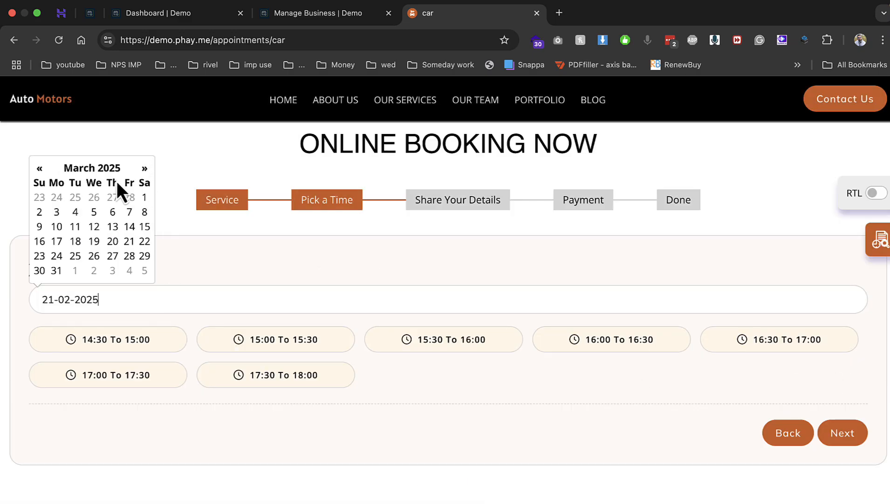
{"action": "left_click", "coordinate": [39, 169]}
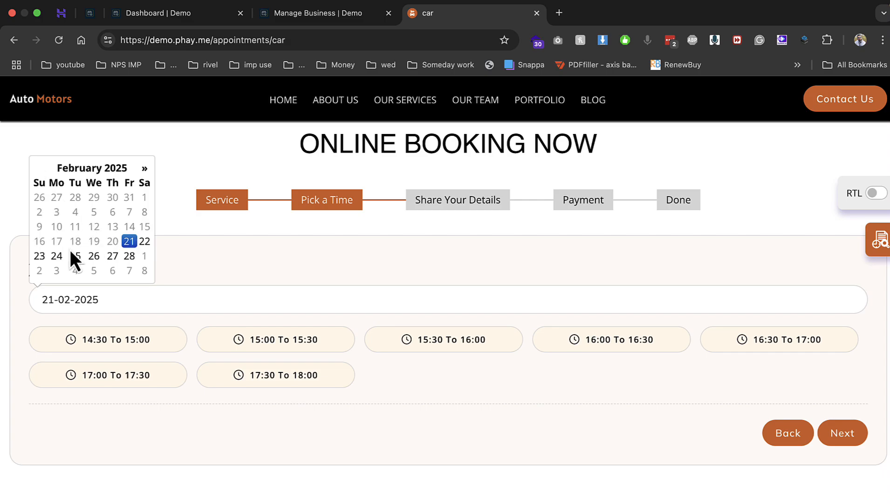
{"action": "left_click", "coordinate": [58, 257]}
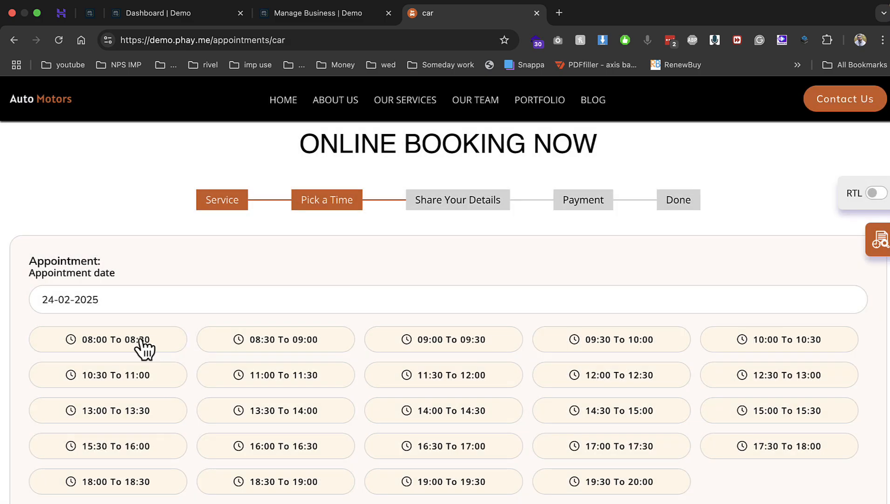
{"action": "left_click", "coordinate": [142, 343]}
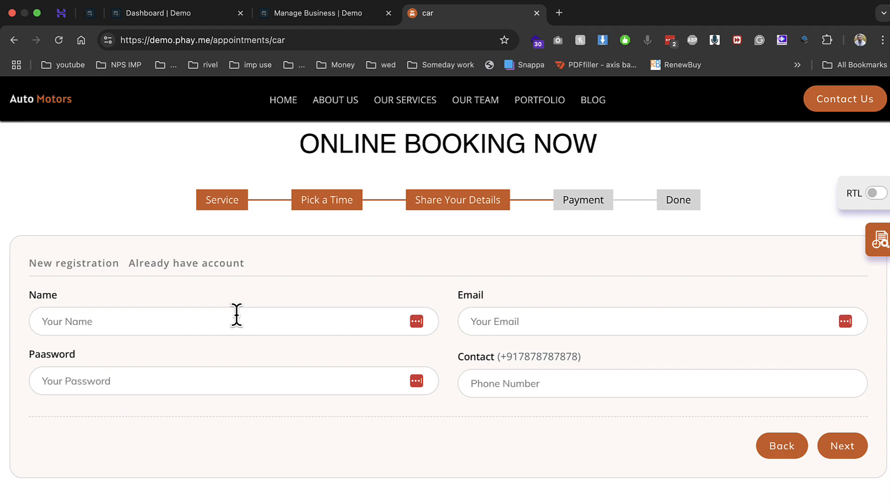
Fill in the customer's name, saved e-mail, account password and corrected contact number
{"action": "left_click", "coordinate": [237, 315]}
{"action": "type", "text": "demo"}
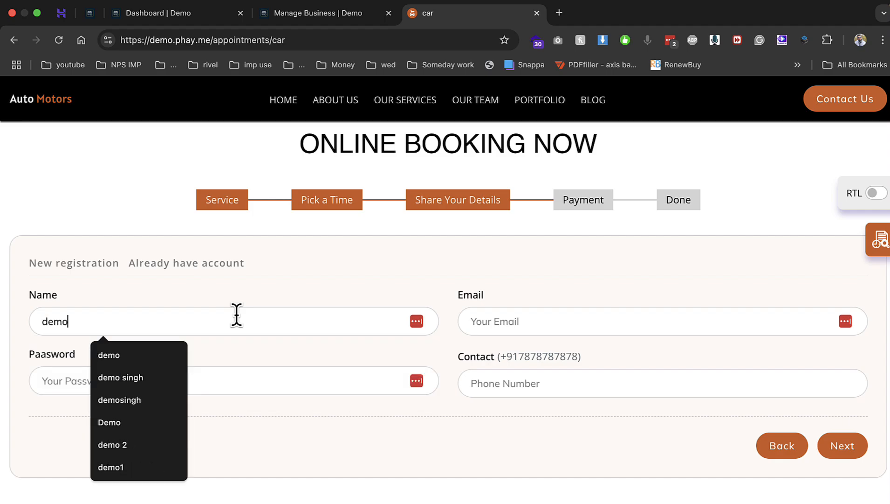
{"action": "key", "text": "Tab"}
{"action": "key", "text": "Down"}
{"action": "key", "text": "Return"}
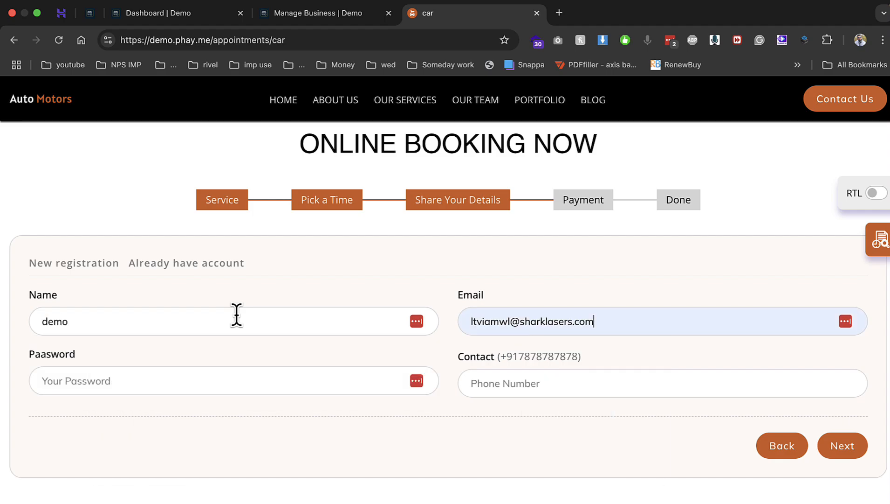
{"action": "key", "text": "Tab"}
{"action": "type", "text": "•••"}
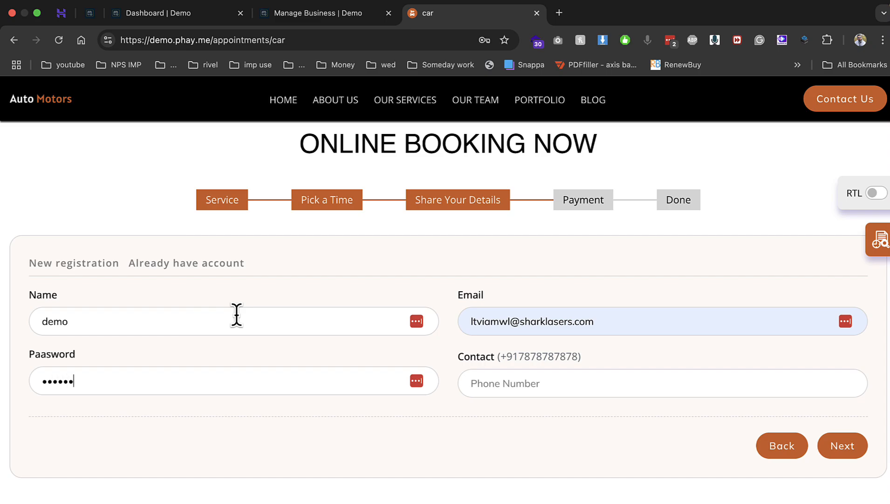
{"action": "key", "text": "Tab"}
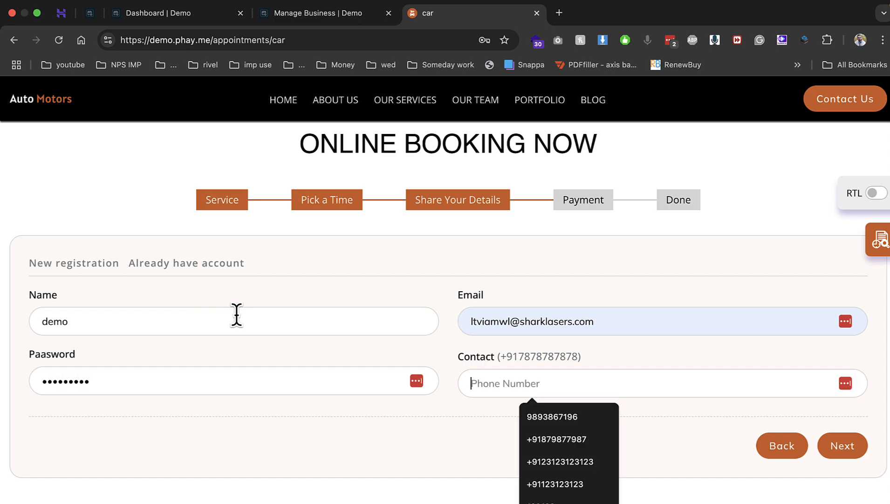
{"action": "type", "text": "asdasd"}
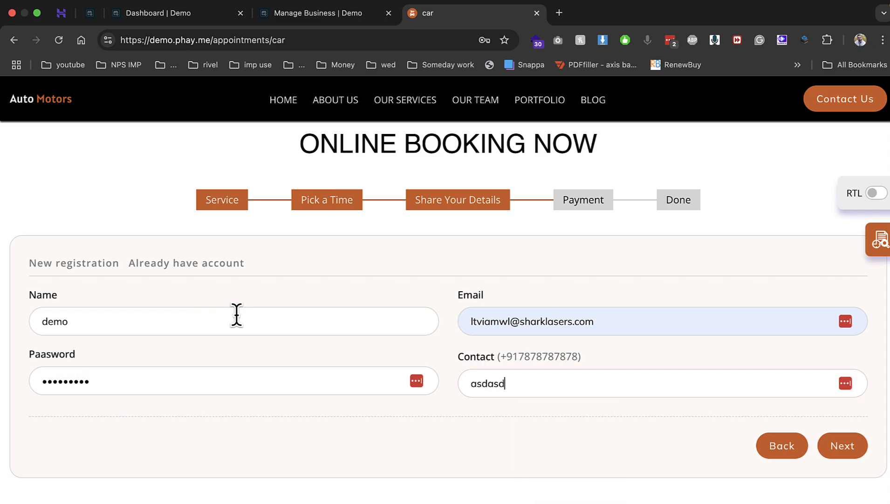
{"action": "double_click", "coordinate": [480, 384]}
{"action": "type", "text": "23123123123"}
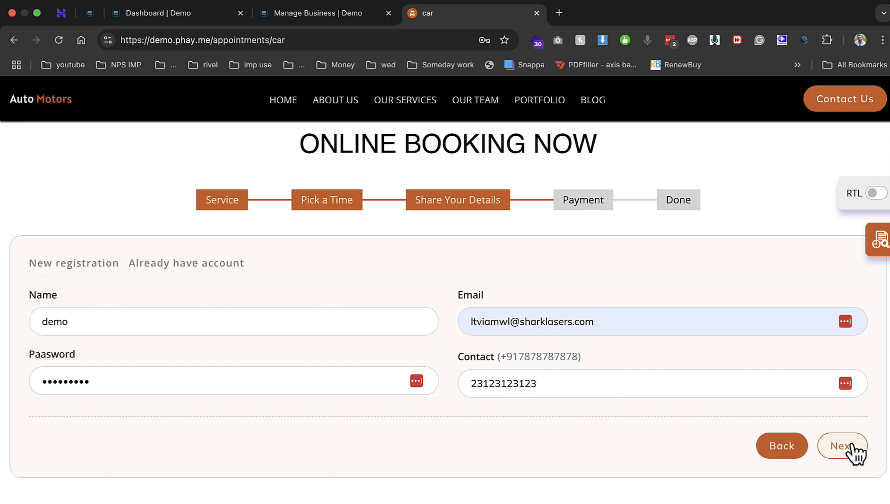
Submit the details, decline saving the password, and finish the booking with manual payment
{"action": "left_click", "coordinate": [846, 447]}
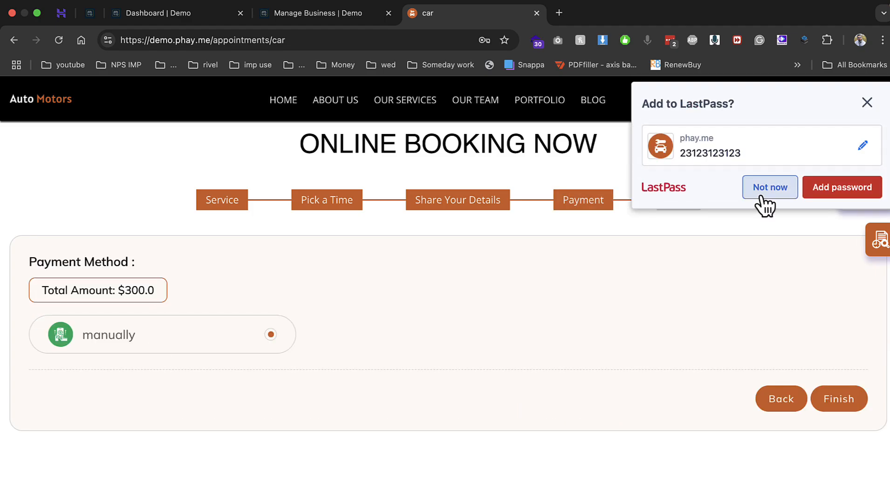
{"action": "left_click", "coordinate": [765, 186]}
{"action": "left_click", "coordinate": [842, 405]}
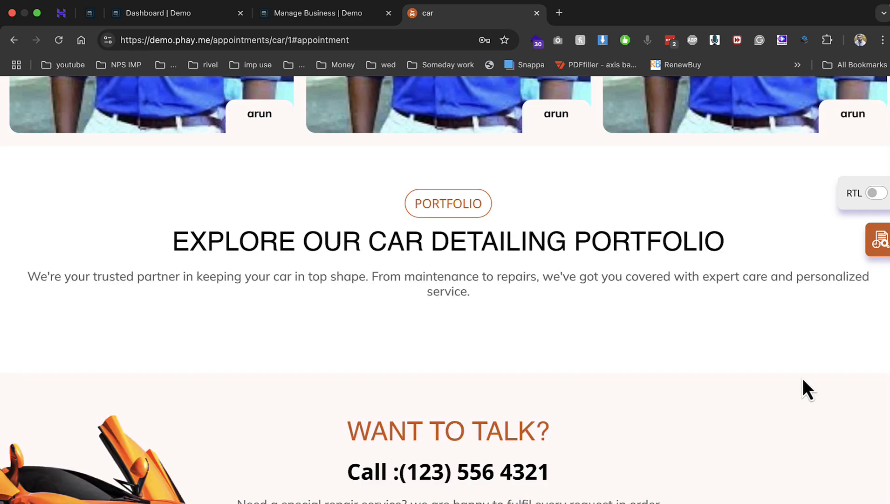
{"action": "left_click_drag", "start_coordinate": [172, 250], "coordinate": [532, 257]}
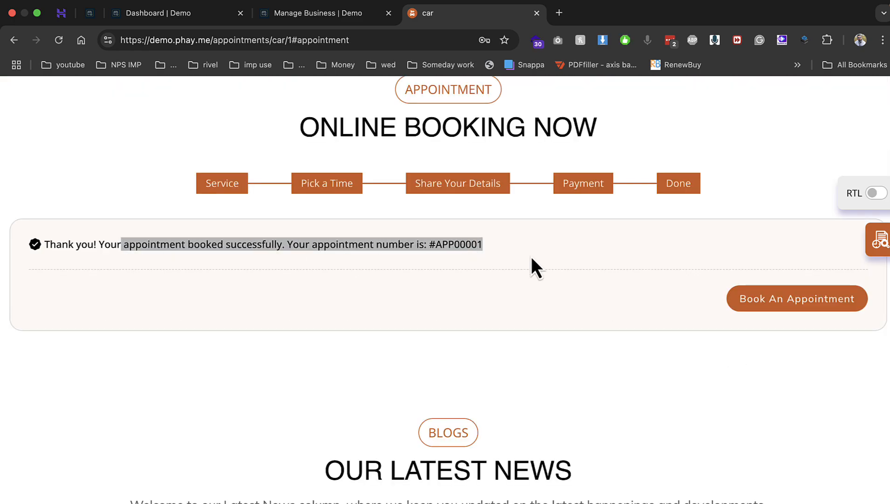
{"action": "scroll", "coordinate": [532, 257], "scroll_direction": "up", "scroll_amount": 1}
Check the appointment's available statuses in Appointments, then cancel the status change
{"action": "left_click", "coordinate": [329, 14]}
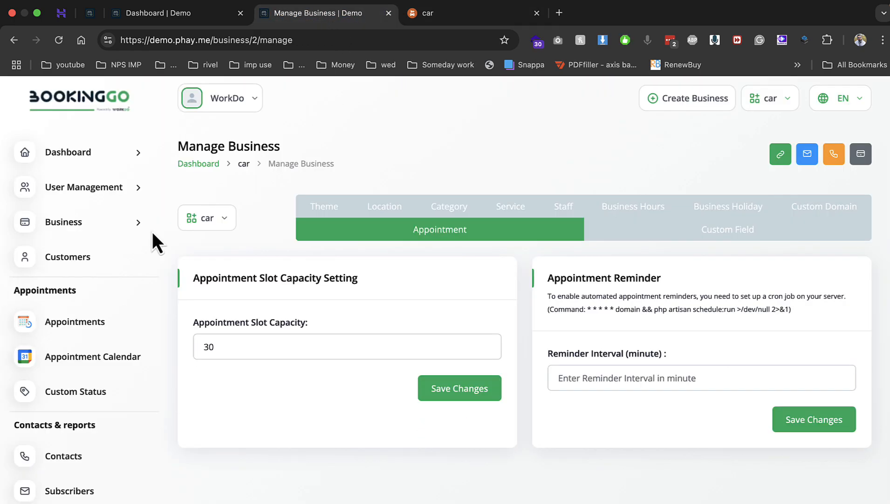
{"action": "left_click", "coordinate": [99, 323]}
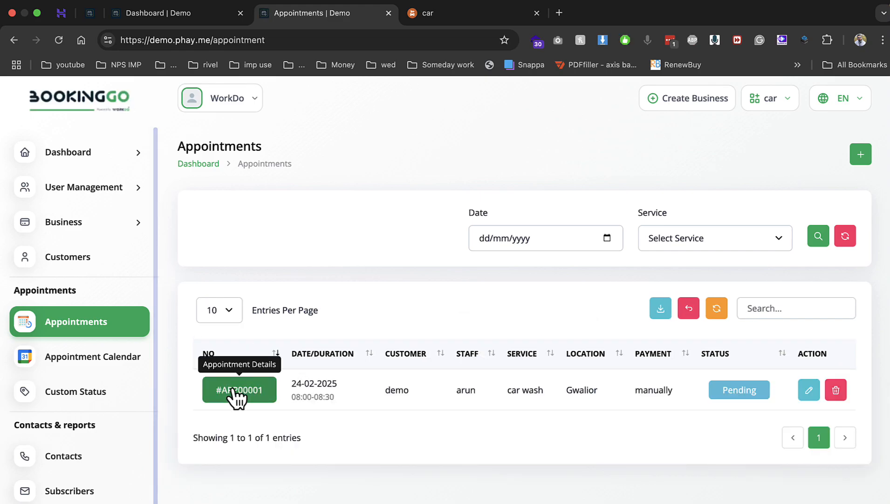
{"action": "left_click", "coordinate": [750, 402]}
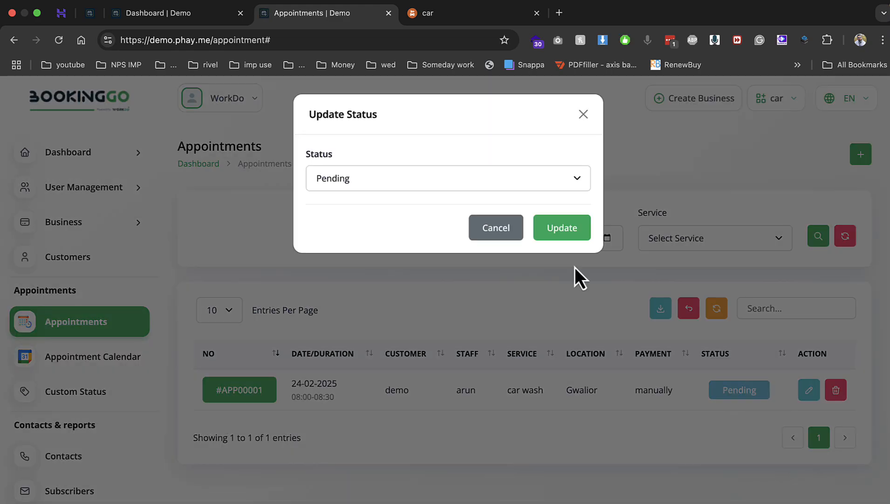
{"action": "left_click", "coordinate": [487, 184]}
{"action": "left_click", "coordinate": [484, 229]}
{"action": "left_click", "coordinate": [486, 230]}
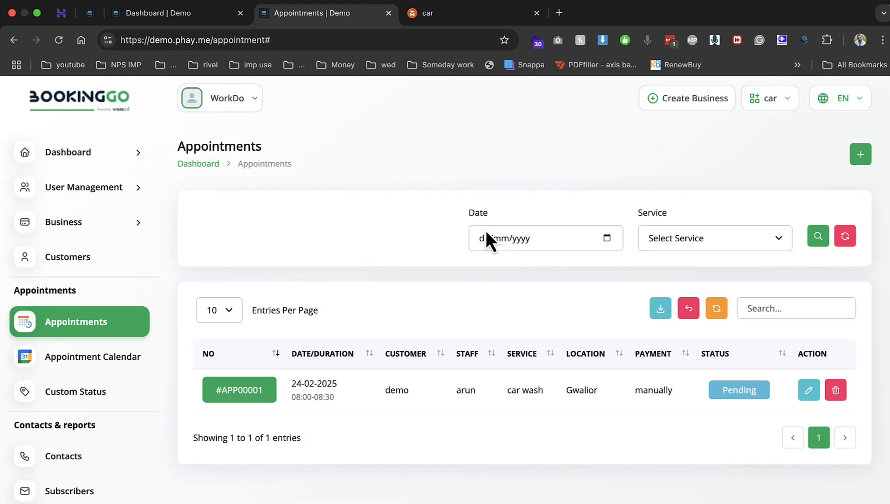
Create a new custom status titled 'working'
{"action": "left_click", "coordinate": [114, 390]}
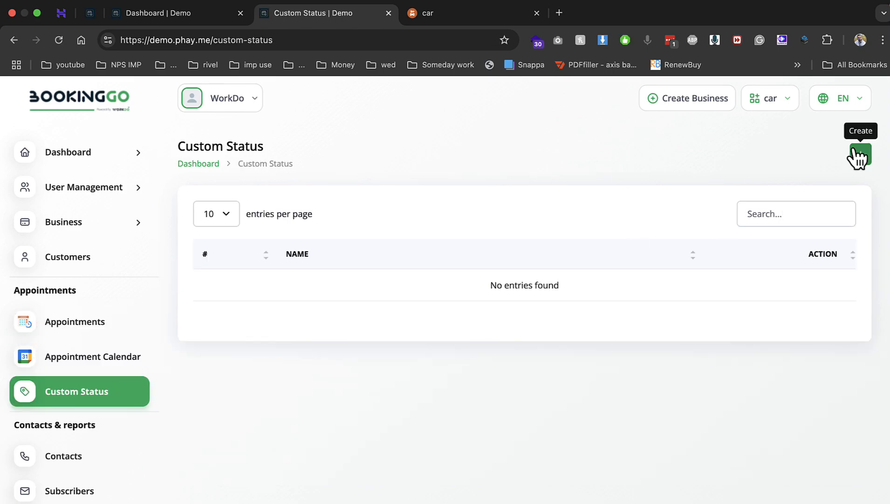
{"action": "left_click", "coordinate": [858, 156]}
{"action": "left_click", "coordinate": [382, 191]}
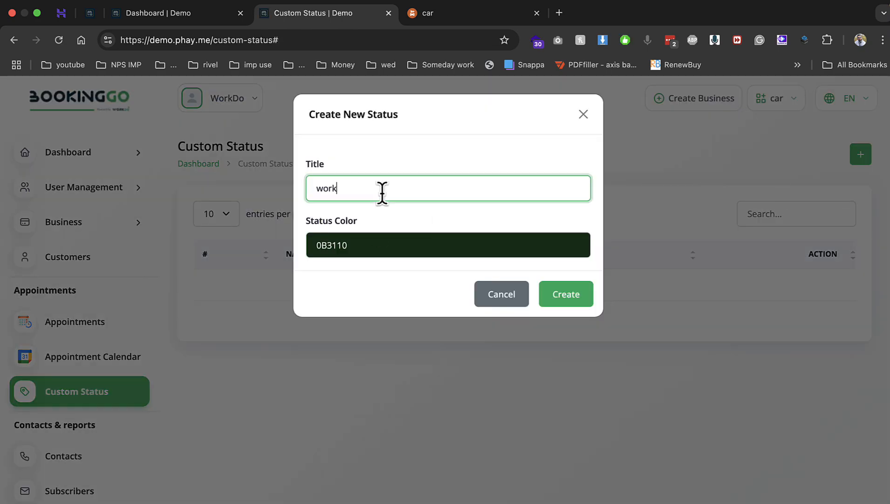
{"action": "key", "text": "Return"}
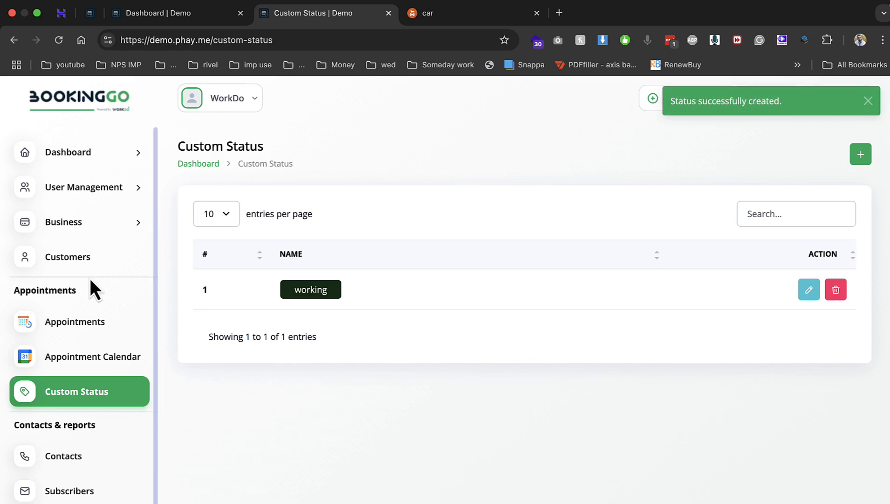
Change the car wash appointment's status from Pending to working and save it
{"action": "left_click", "coordinate": [93, 325]}
{"action": "left_click", "coordinate": [728, 394]}
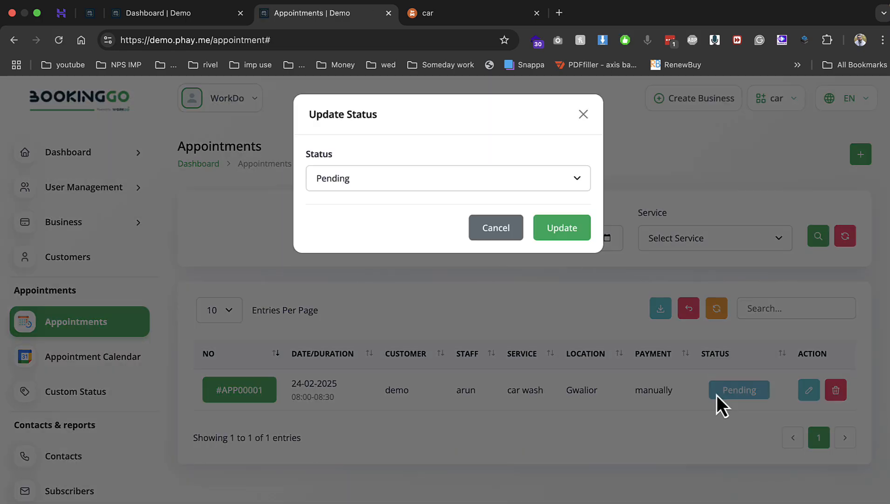
{"action": "left_click", "coordinate": [459, 180]}
{"action": "left_click", "coordinate": [419, 200]}
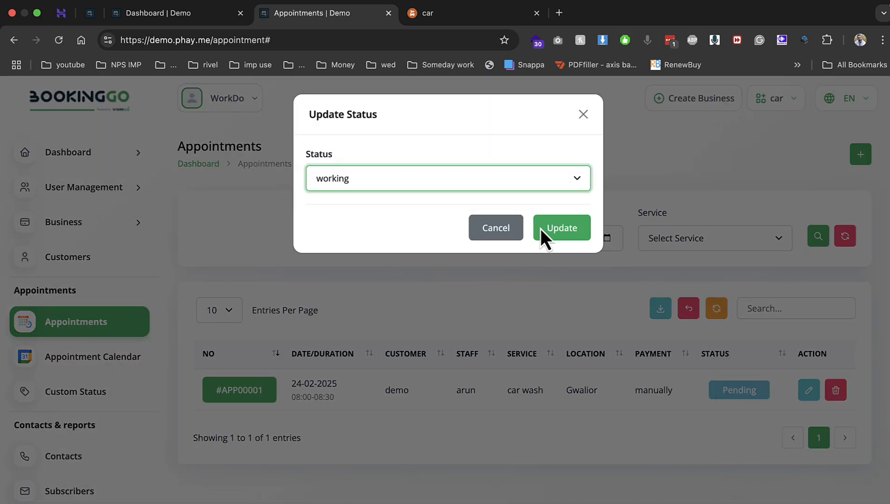
{"action": "left_click", "coordinate": [563, 233]}
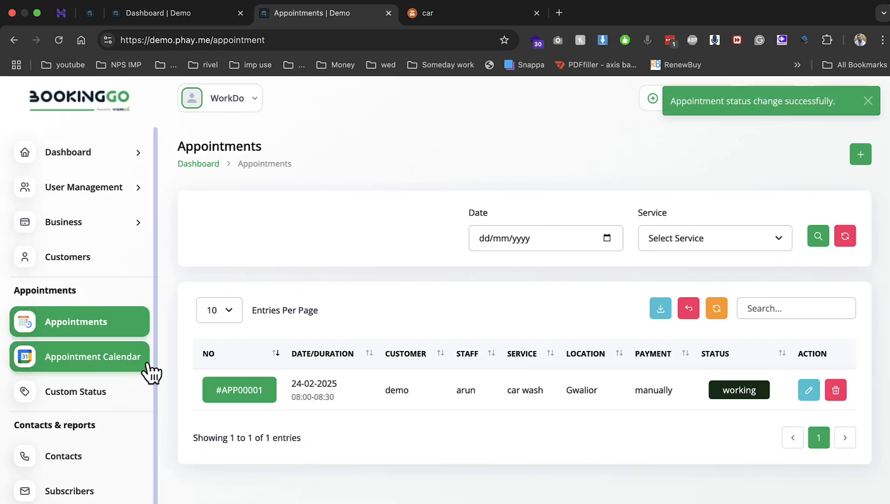
{"action": "left_click", "coordinate": [152, 369]}
View the details of the 24 February appointment in the calendar
{"action": "scroll", "coordinate": [378, 349], "scroll_direction": "down", "scroll_amount": 5}
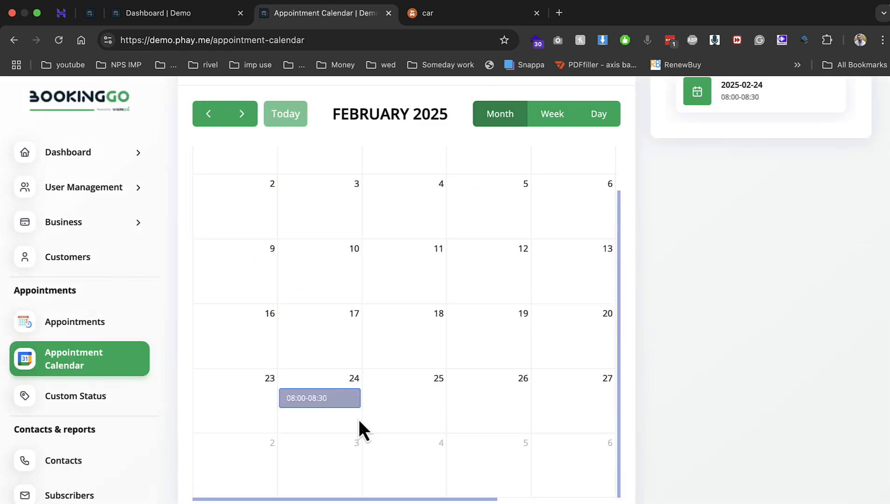
{"action": "left_click", "coordinate": [313, 401]}
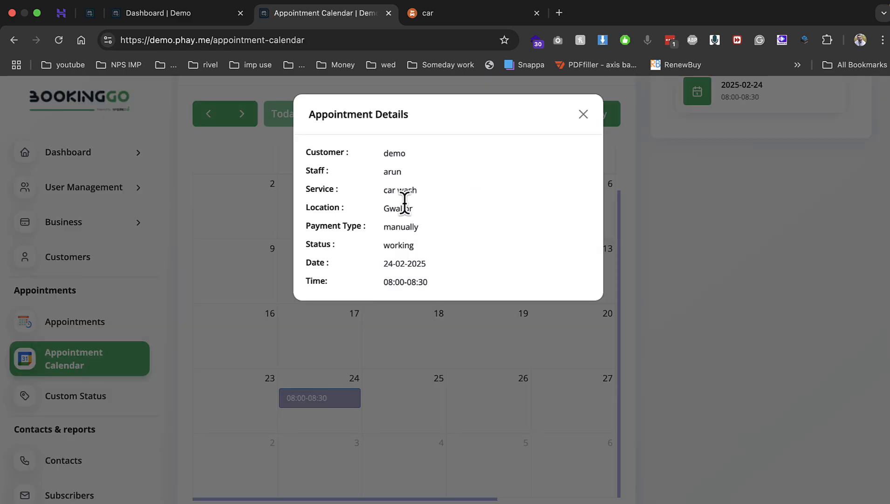
{"action": "left_click_drag", "start_coordinate": [383, 171], "coordinate": [438, 285]}
{"action": "left_click", "coordinate": [616, 338]}
Open the Appointment Dashboard and filter the calendar to the staff member's 08:00–08:30 booking
{"action": "left_click", "coordinate": [89, 154]}
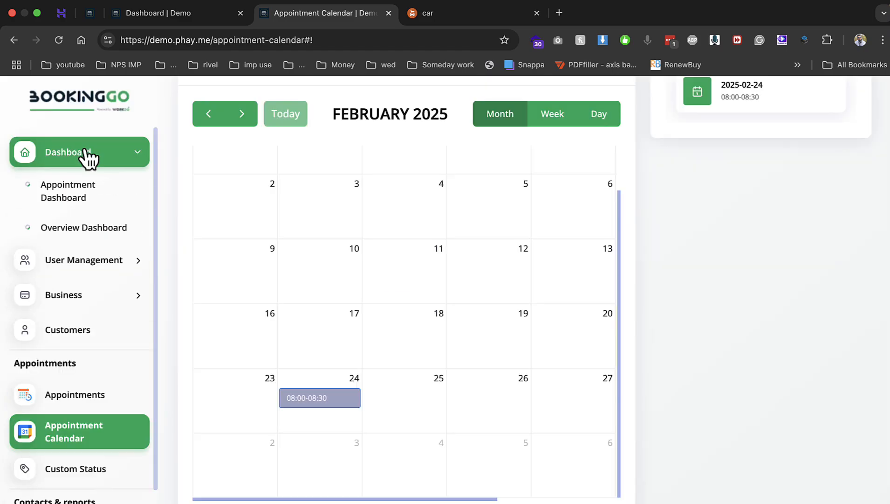
{"action": "left_click", "coordinate": [56, 195]}
{"action": "scroll", "coordinate": [341, 270], "scroll_direction": "down", "scroll_amount": 6}
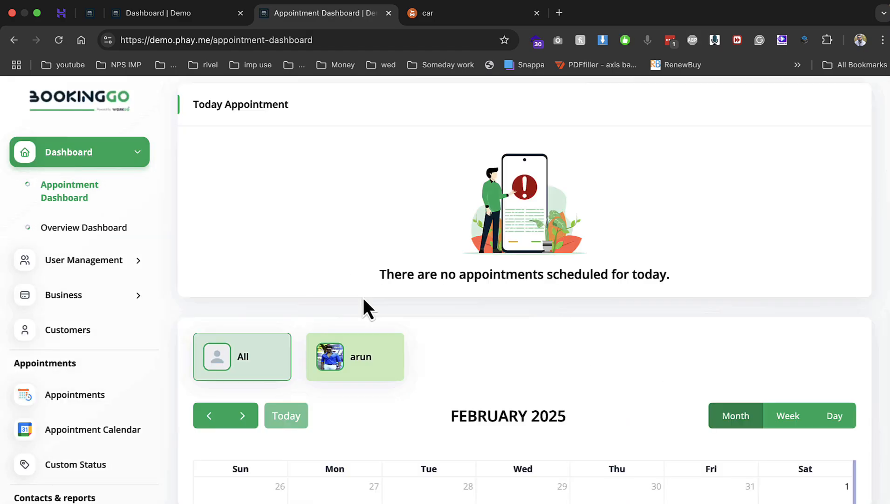
{"action": "scroll", "coordinate": [438, 224], "scroll_direction": "down", "scroll_amount": 2}
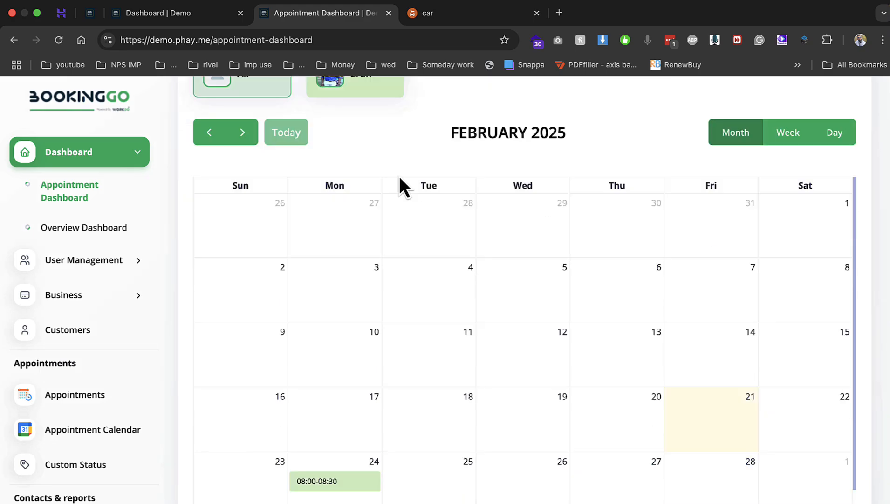
{"action": "scroll", "coordinate": [399, 185], "scroll_direction": "up", "scroll_amount": 3}
{"action": "left_click", "coordinate": [359, 189]}
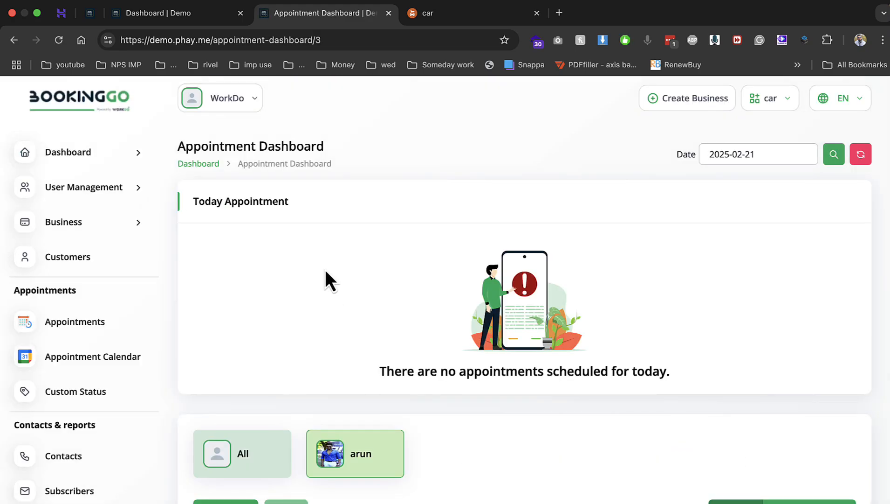
{"action": "scroll", "coordinate": [326, 272], "scroll_direction": "down", "scroll_amount": 9}
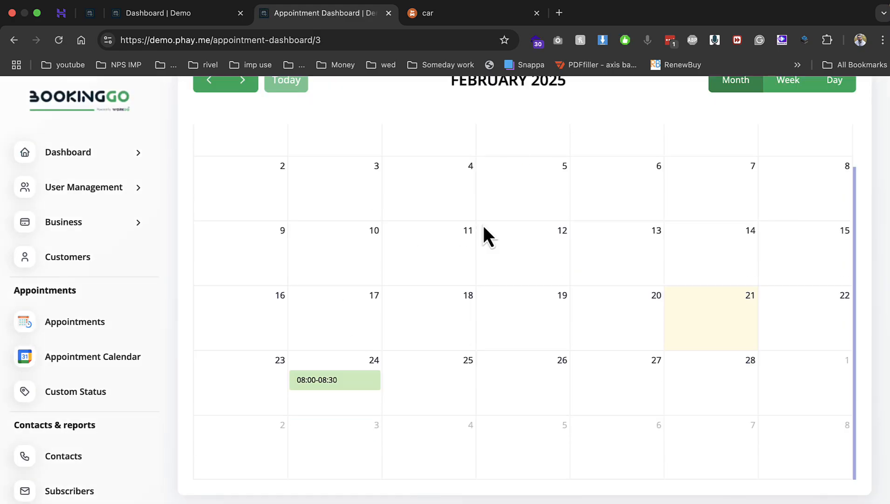
{"action": "scroll", "coordinate": [354, 139], "scroll_direction": "up", "scroll_amount": 7}
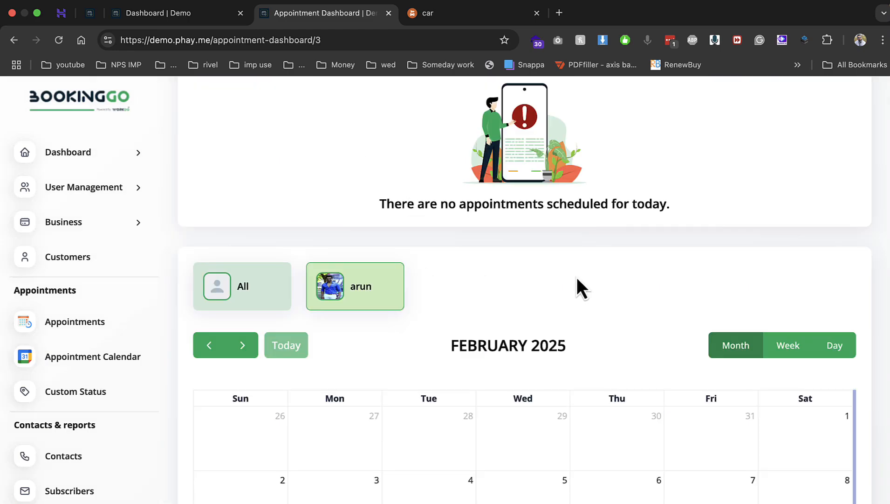
{"action": "scroll", "coordinate": [280, 237], "scroll_direction": "down", "scroll_amount": 6}
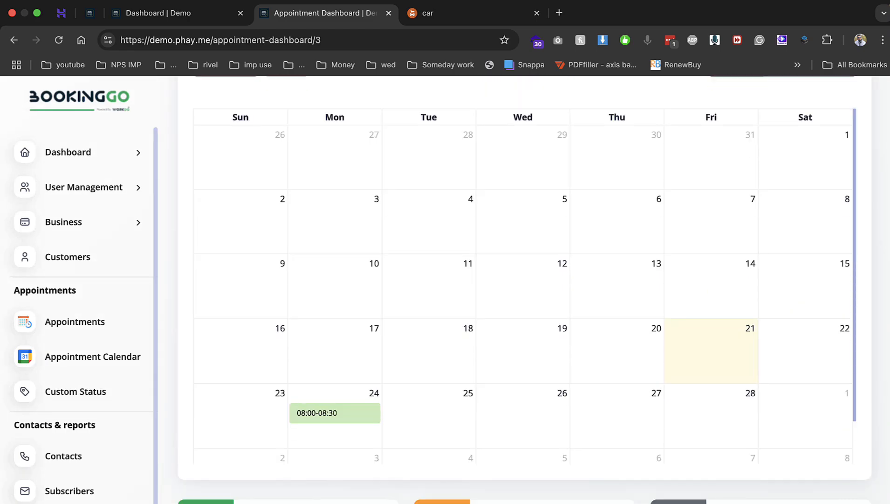
Expand the Settings options in the sidebar
{"action": "left_click", "coordinate": [79, 503]}
{"action": "scroll", "coordinate": [252, 363], "scroll_direction": "down", "scroll_amount": 1}
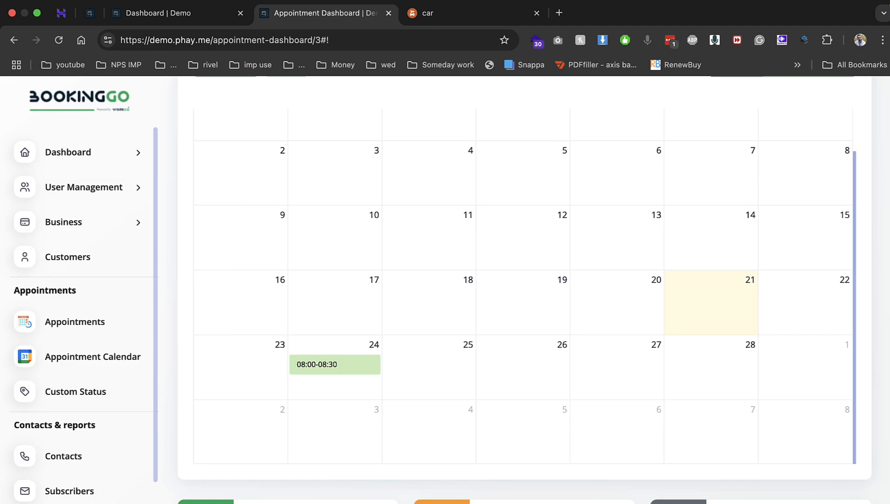
{"action": "scroll", "coordinate": [122, 480], "scroll_direction": "down", "scroll_amount": 1}
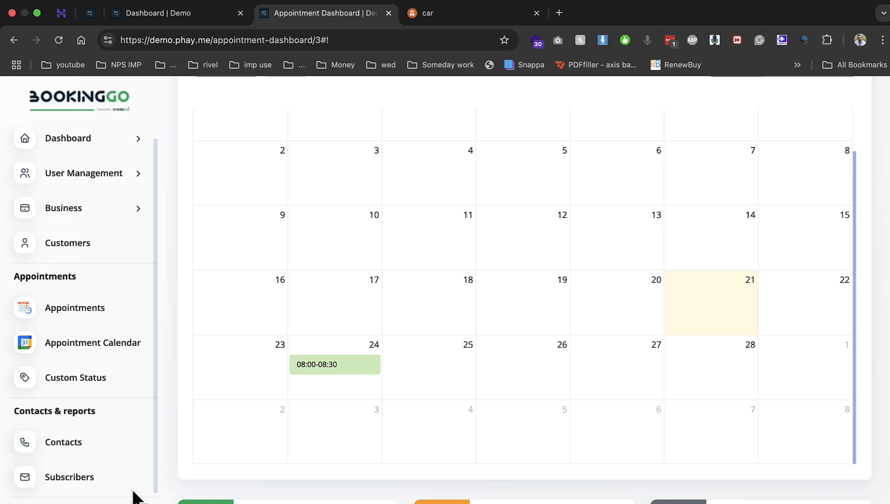
{"action": "scroll", "coordinate": [154, 447], "scroll_direction": "down", "scroll_amount": 5}
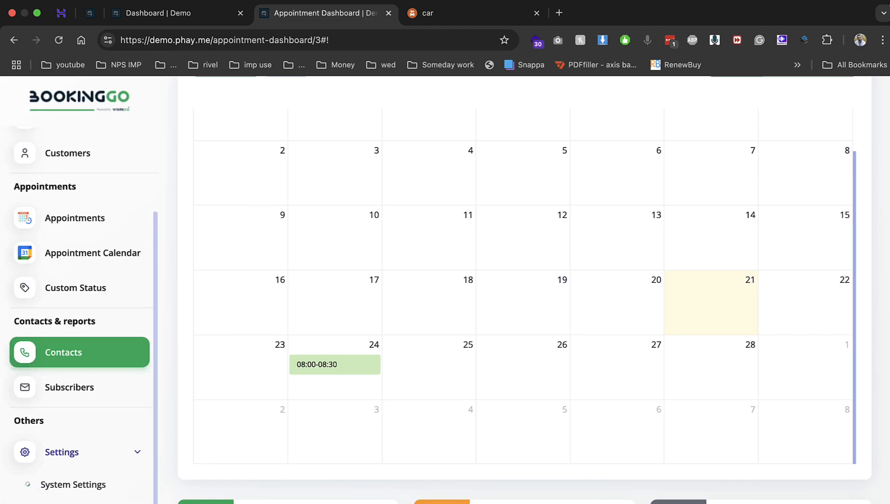
Go to System Settings' Stripe payment section, then view the language choices and account menu
{"action": "left_click", "coordinate": [84, 485]}
{"action": "scroll", "coordinate": [441, 280], "scroll_direction": "down", "scroll_amount": 5}
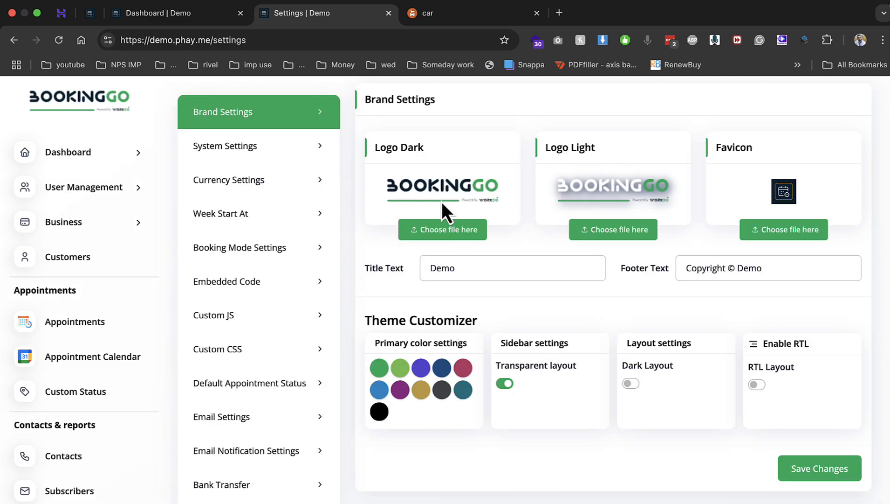
{"action": "scroll", "coordinate": [304, 275], "scroll_direction": "down", "scroll_amount": 4}
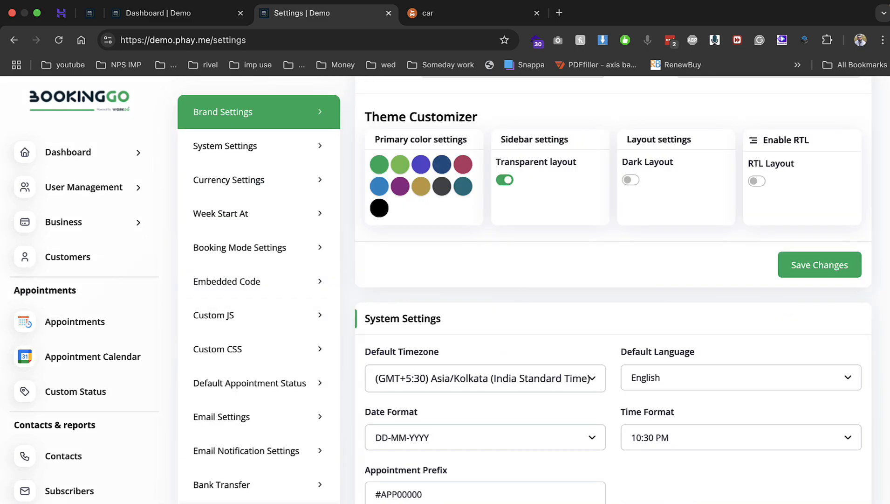
{"action": "left_click", "coordinate": [262, 502]}
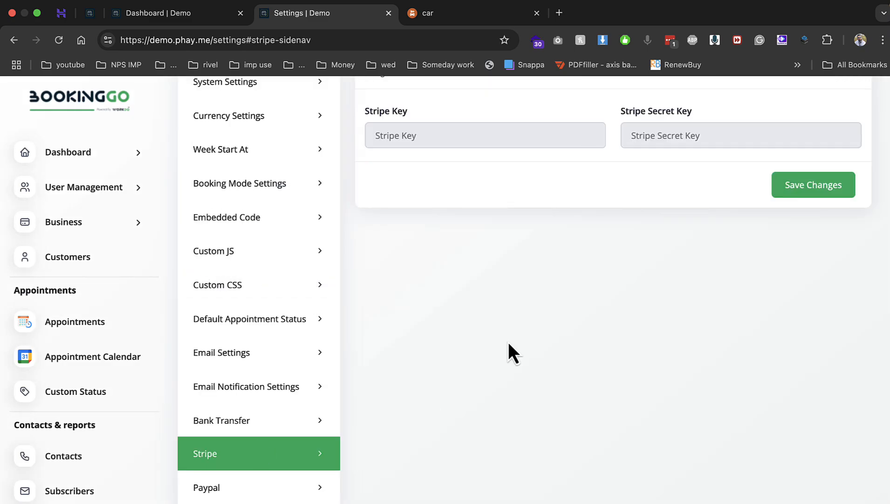
{"action": "scroll", "coordinate": [508, 341], "scroll_direction": "up", "scroll_amount": 3}
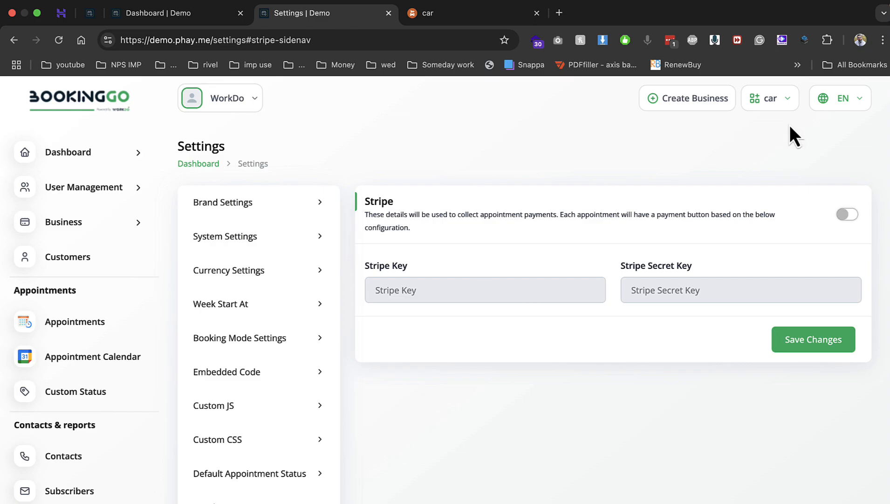
{"action": "left_click", "coordinate": [823, 105]}
{"action": "left_click", "coordinate": [254, 103]}
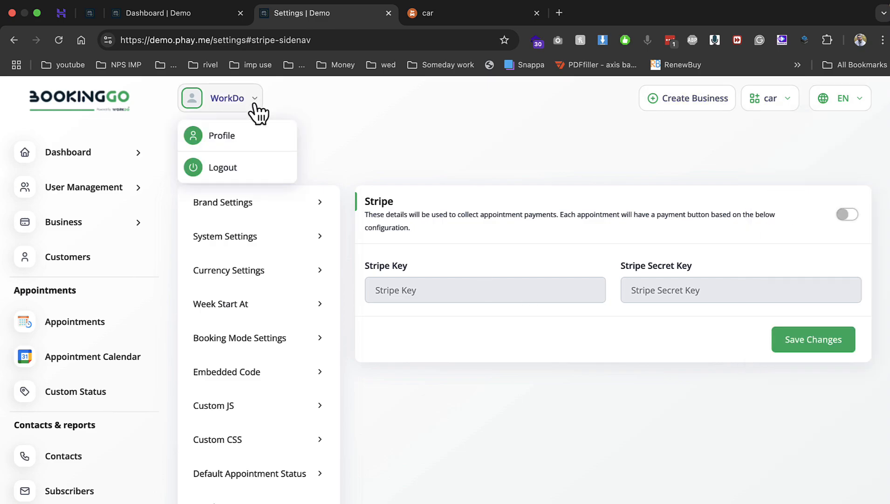
Log out and sign in with the super admin e-mail copied from the install page and its password
{"action": "left_click", "coordinate": [241, 166]}
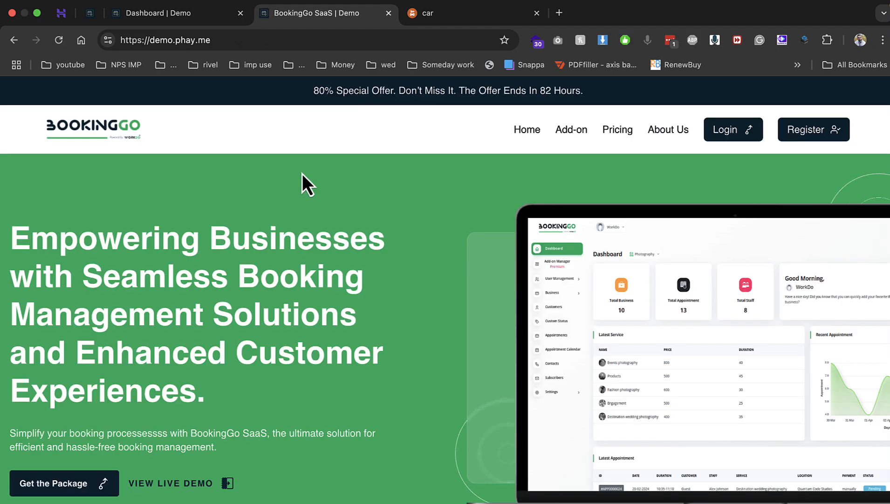
{"action": "left_click", "coordinate": [733, 132]}
{"action": "left_click", "coordinate": [87, 13]}
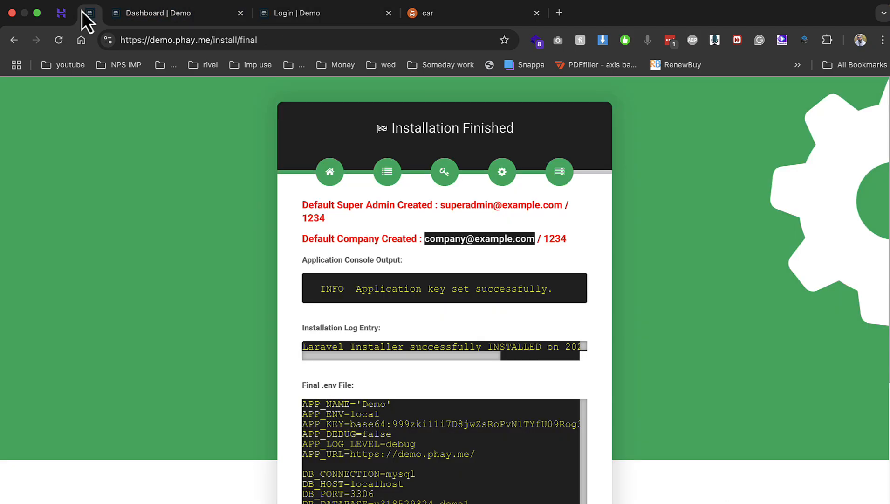
{"action": "left_click_drag", "start_coordinate": [442, 205], "coordinate": [563, 205]}
{"action": "key", "text": "super+c"}
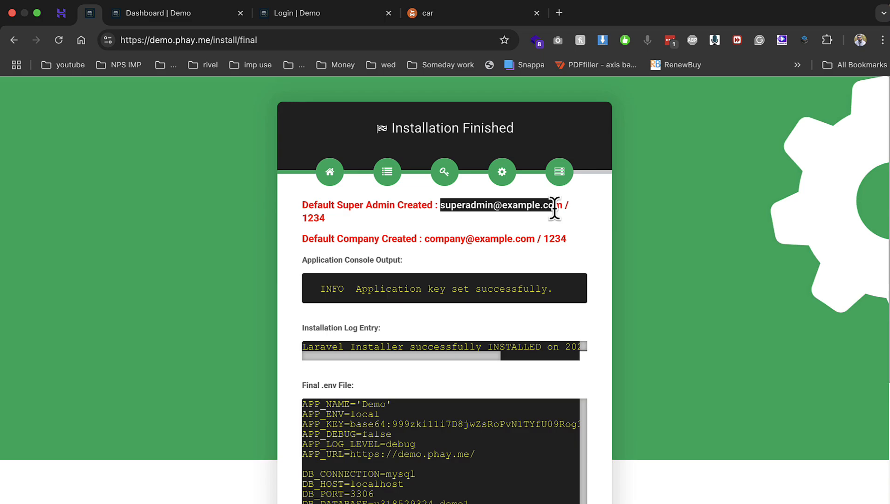
{"action": "left_click", "coordinate": [296, 21]}
{"action": "key", "text": "super+a"}
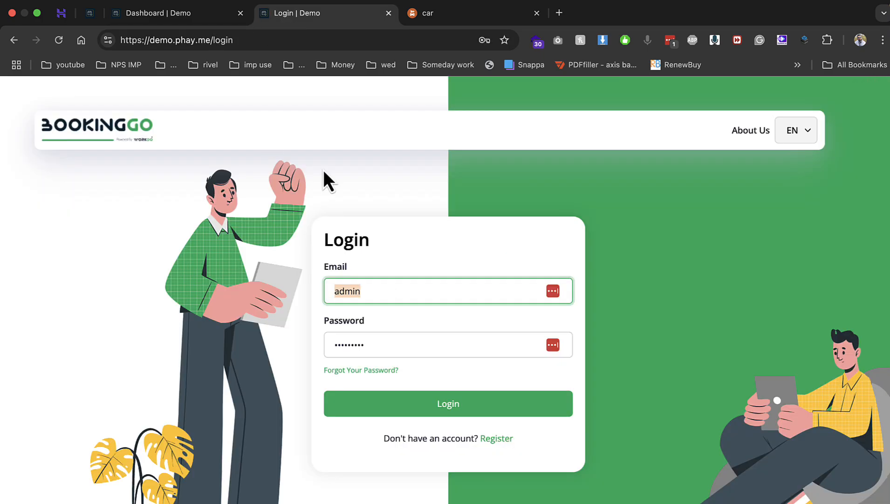
{"action": "key", "text": "super+v"}
{"action": "key", "text": "Tab"}
{"action": "type", "text": "1234"}
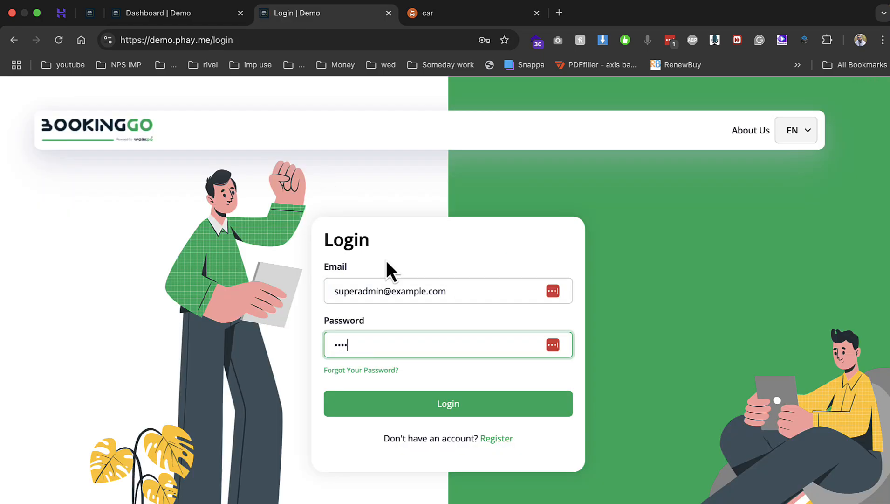
{"action": "left_click", "coordinate": [416, 400]}
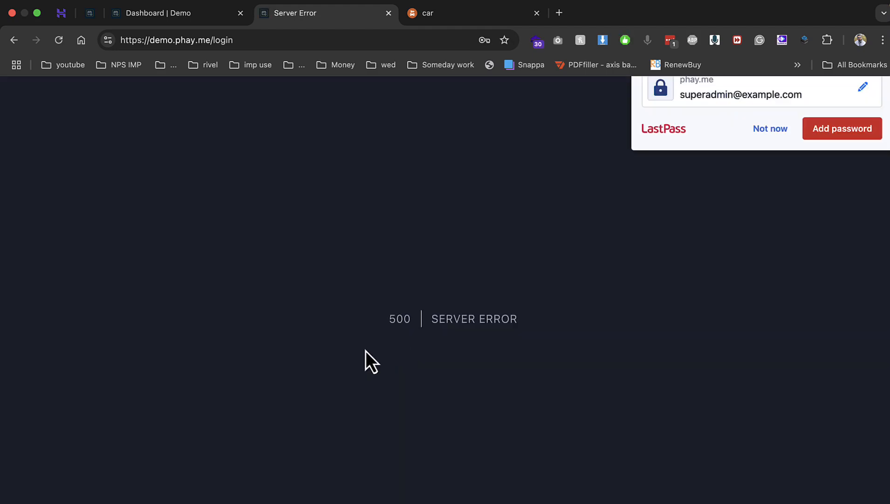
Decline saving the password and load the site's root address to reach the Add-on Manager
{"action": "left_click", "coordinate": [764, 192]}
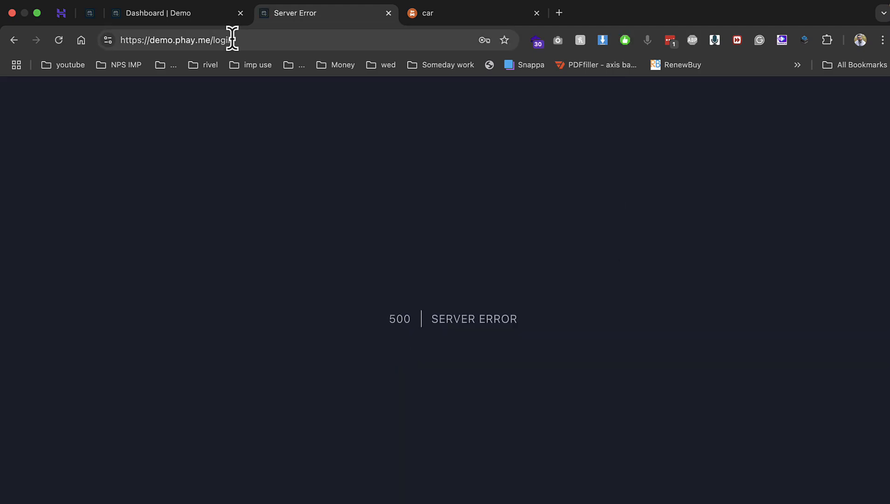
{"action": "double_click", "coordinate": [214, 40]}
{"action": "key", "text": "BackSpace"}
{"action": "key", "text": "Return"}
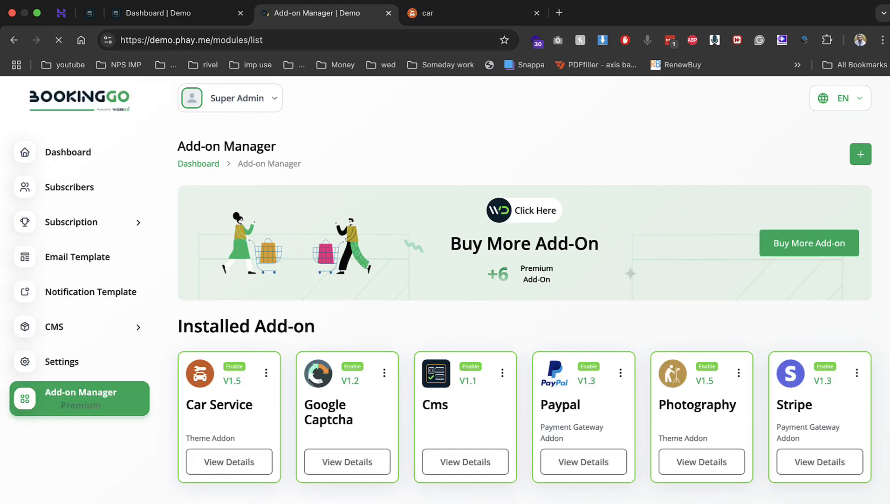
Browse the Business Theme Addon catalogue and open the Fitness theme's View Details in a new tab
{"action": "scroll", "coordinate": [564, 466], "scroll_direction": "down", "scroll_amount": 4}
{"action": "scroll", "coordinate": [440, 352], "scroll_direction": "down", "scroll_amount": 2}
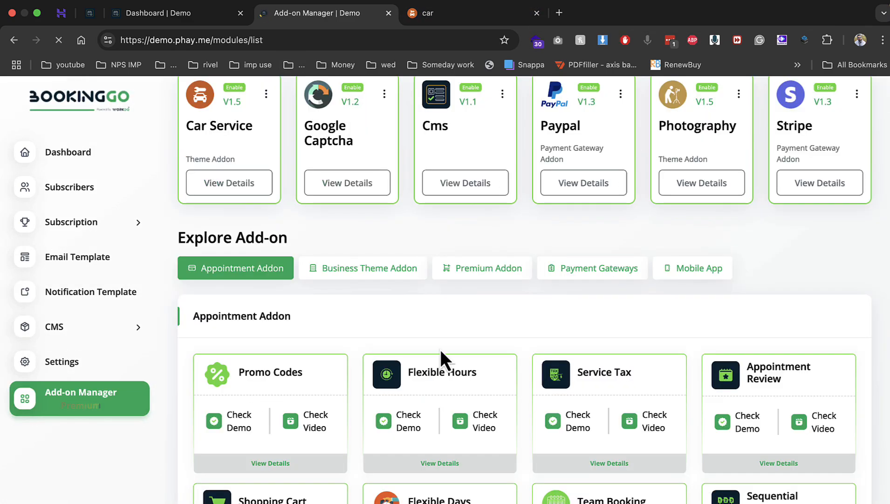
{"action": "left_click", "coordinate": [343, 273]}
{"action": "scroll", "coordinate": [343, 279], "scroll_direction": "down", "scroll_amount": 2}
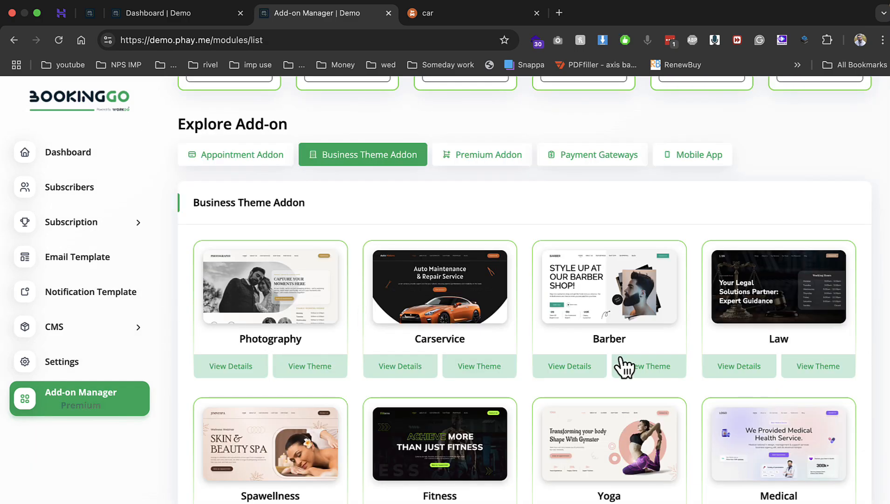
{"action": "scroll", "coordinate": [607, 331], "scroll_direction": "down", "scroll_amount": 2}
{"action": "scroll", "coordinate": [559, 313], "scroll_direction": "down", "scroll_amount": 2}
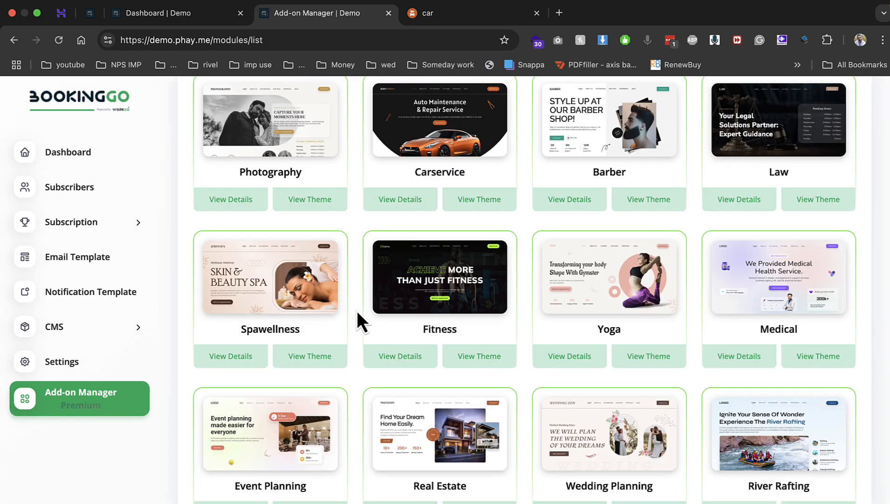
{"action": "left_click", "coordinate": [399, 359]}
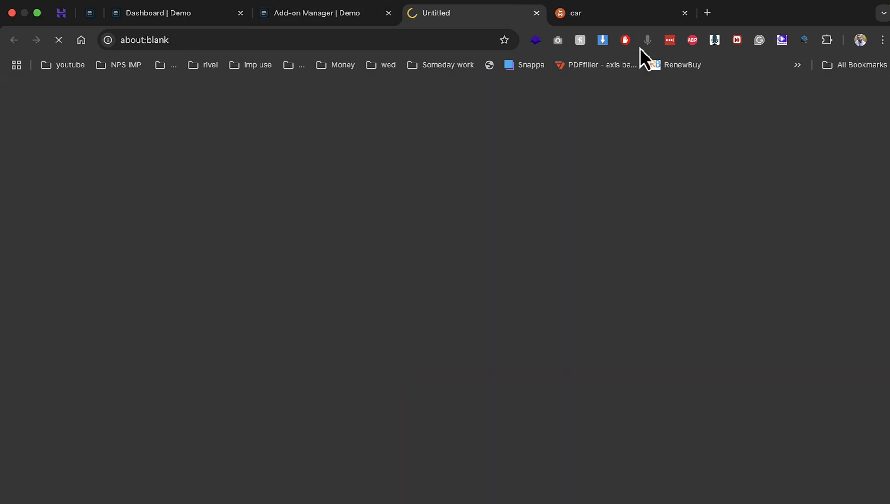
Review the $39 Fitness – BookingGo SaaS Add-on product page, then return to the Add-on Manager
{"action": "left_click", "coordinate": [671, 14]}
{"action": "scroll", "coordinate": [482, 269], "scroll_direction": "down", "scroll_amount": 3}
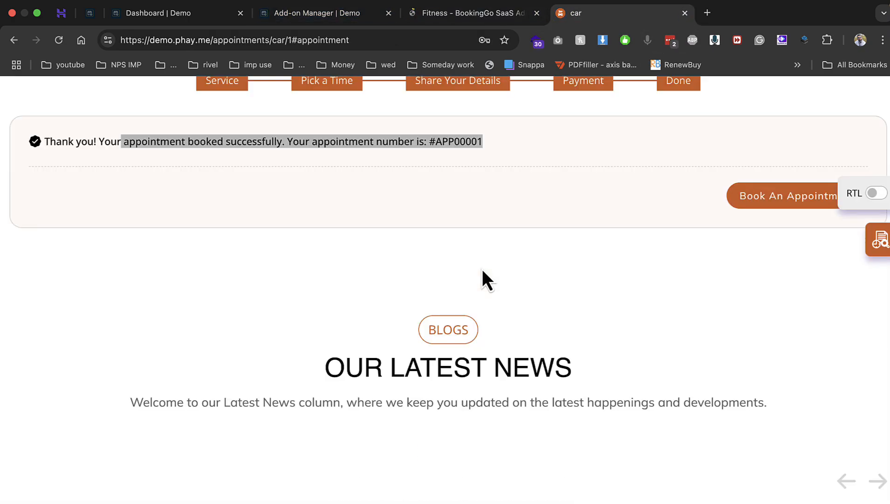
{"action": "left_click", "coordinate": [500, 21]}
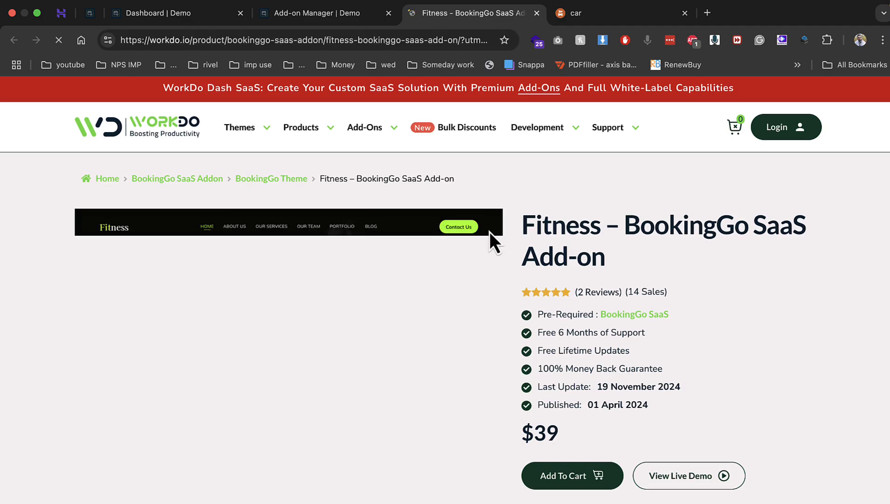
{"action": "scroll", "coordinate": [490, 230], "scroll_direction": "down", "scroll_amount": 10}
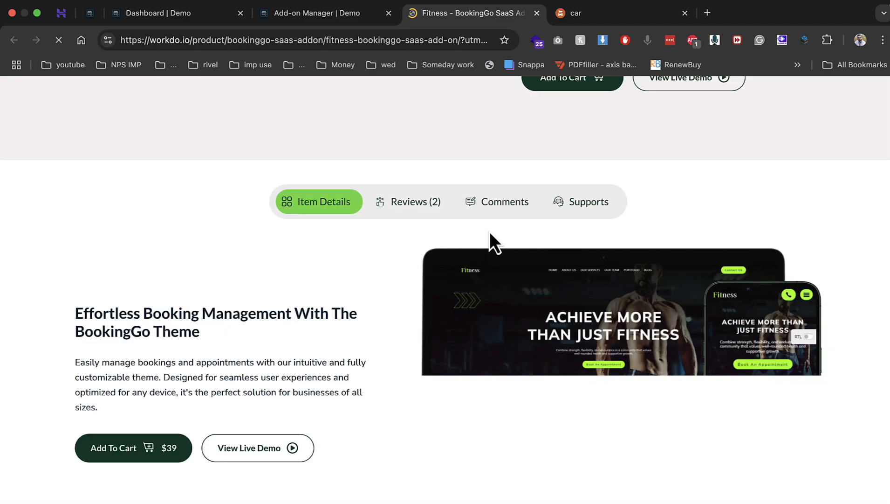
{"action": "left_click", "coordinate": [342, 21]}
{"action": "scroll", "coordinate": [500, 324], "scroll_direction": "down", "scroll_amount": 15}
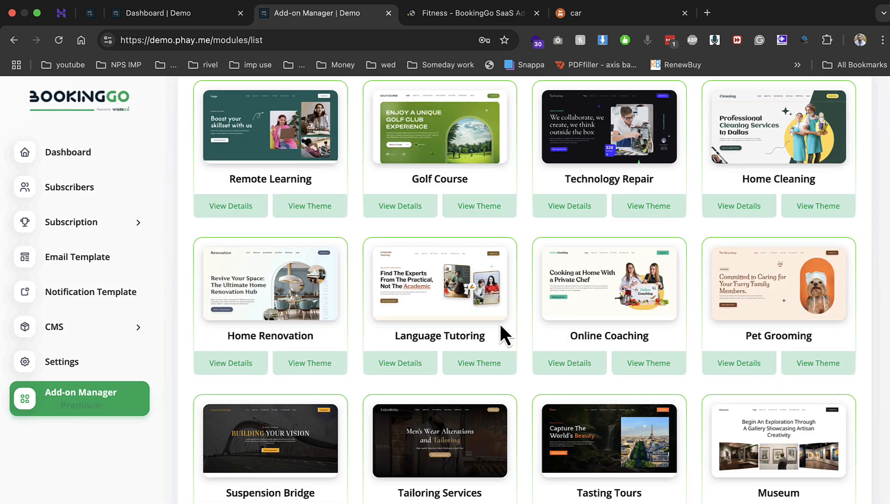
{"action": "scroll", "coordinate": [500, 326], "scroll_direction": "down", "scroll_amount": 3}
{"action": "scroll", "coordinate": [503, 332], "scroll_direction": "down", "scroll_amount": 3}
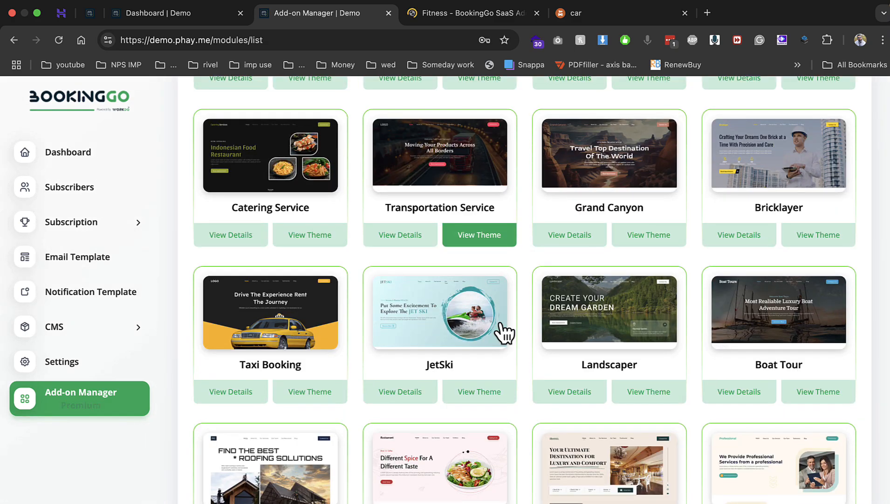
{"action": "scroll", "coordinate": [390, 338], "scroll_direction": "down", "scroll_amount": 5}
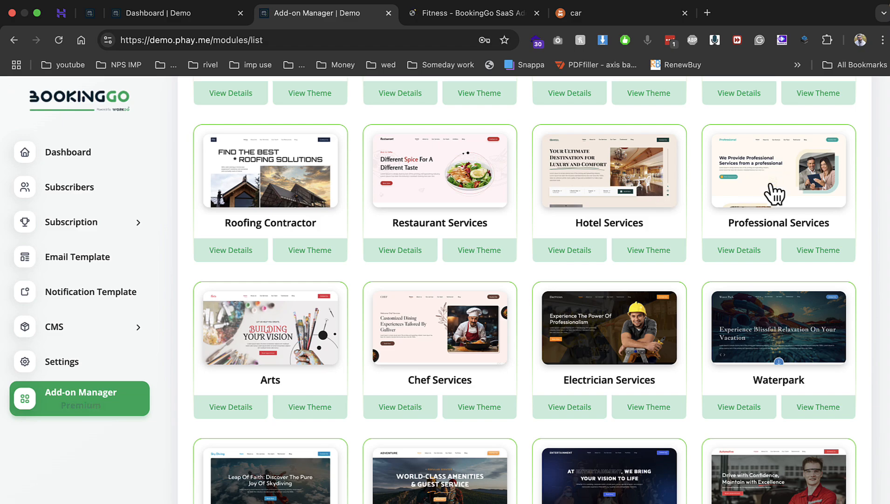
{"action": "scroll", "coordinate": [721, 224], "scroll_direction": "down", "scroll_amount": 5}
{"action": "scroll", "coordinate": [726, 230], "scroll_direction": "up", "scroll_amount": 20}
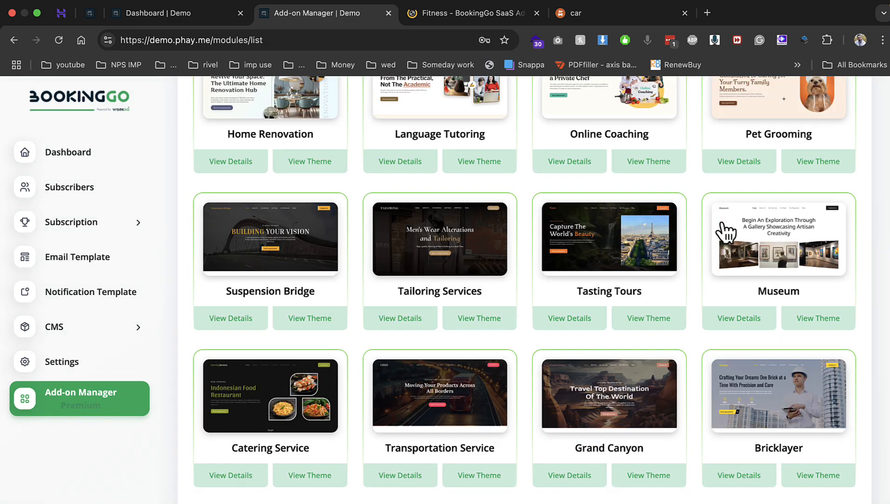